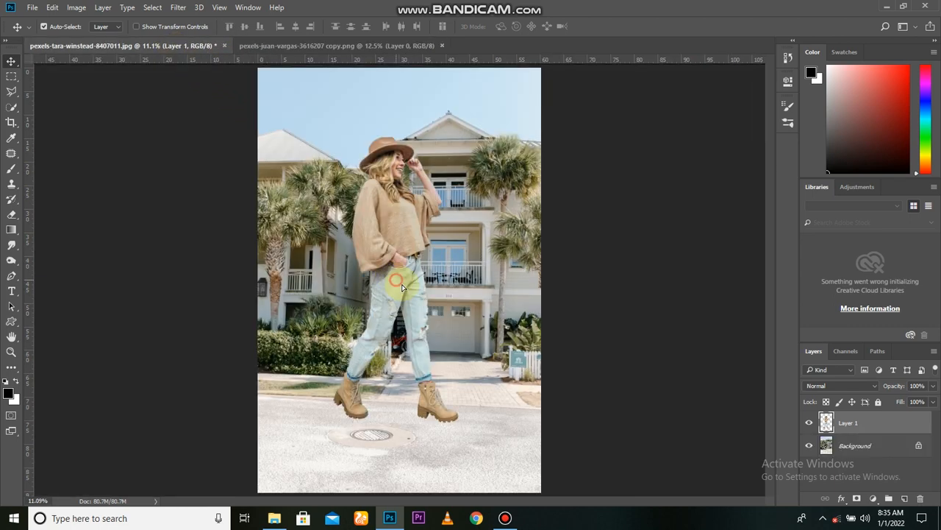
Convert Layer 1 with the cut-out woman to a smart object.
right_click(845, 425)
left_click(662, 211)
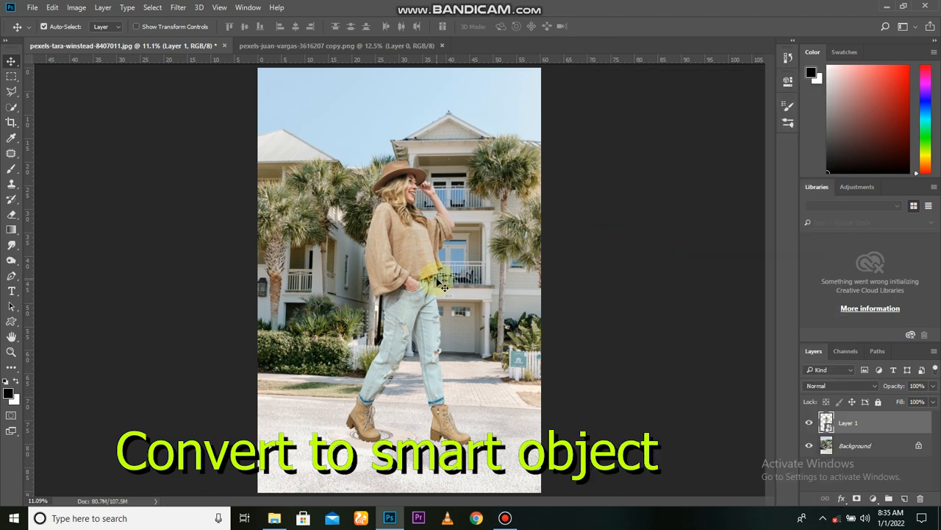
key("ctrl+g")
Scale the woman down to about 51% and place her standing on the street in front of the driveway.
key("ctrl+t")
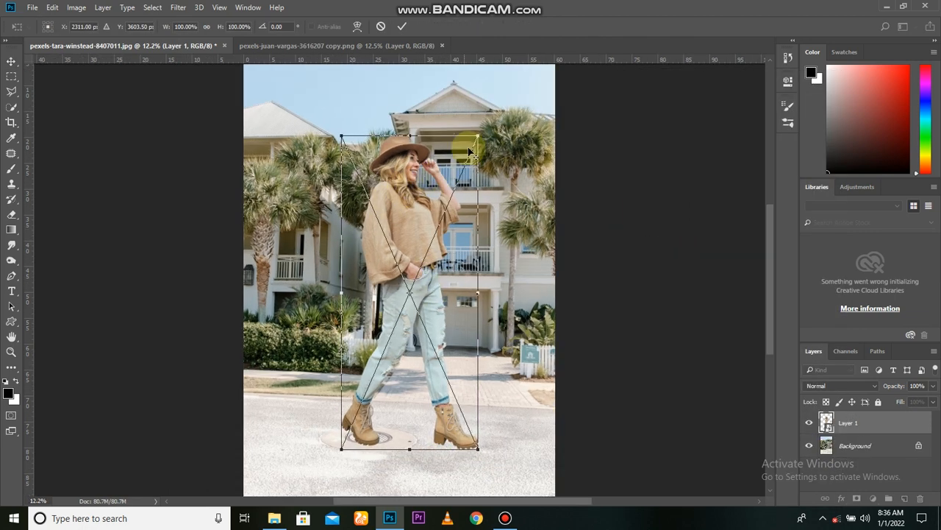
left_click_drag(463, 140, 449, 241)
left_click_drag(422, 291, 410, 398)
left_click_drag(429, 337, 436, 322)
left_click_drag(425, 373, 425, 361)
scroll(425, 361, "down", 2)
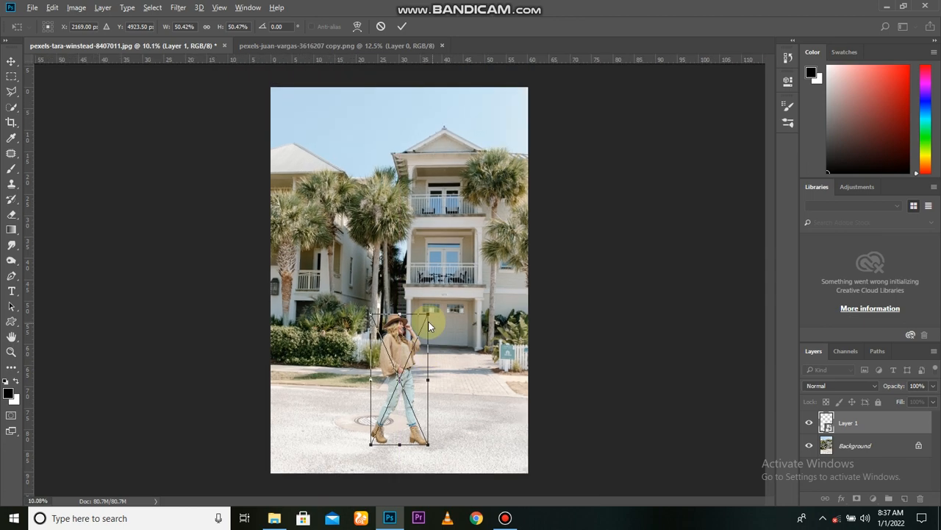
left_click_drag(429, 312, 431, 310)
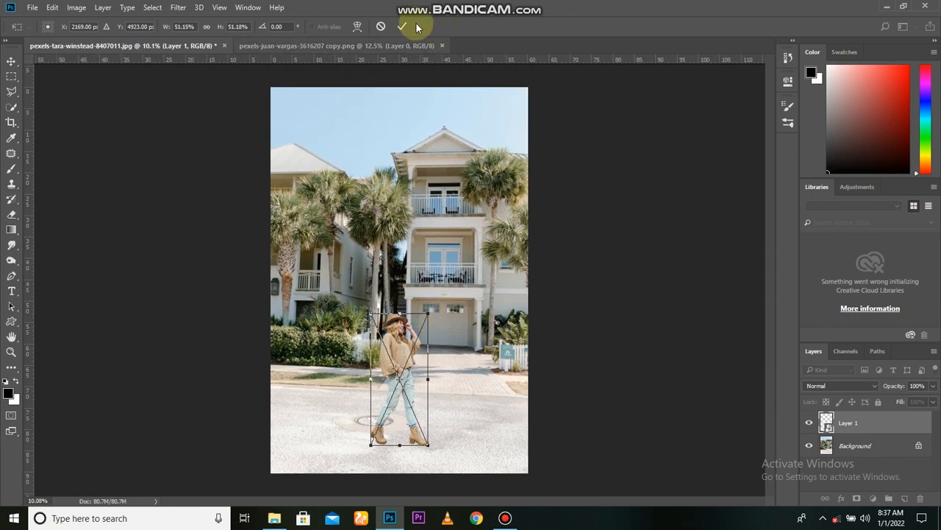
key("Return")
scroll(414, 433, "up", 4)
scroll(414, 433, "down", 3)
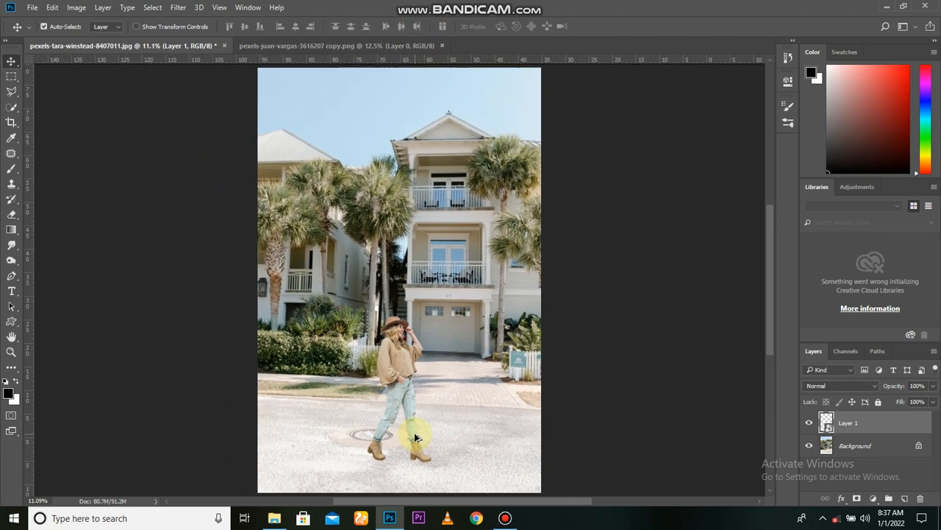
Check the woman's layer by hiding and showing it, and rename it "subject".
scroll(414, 432, "up", 1)
left_click(811, 424)
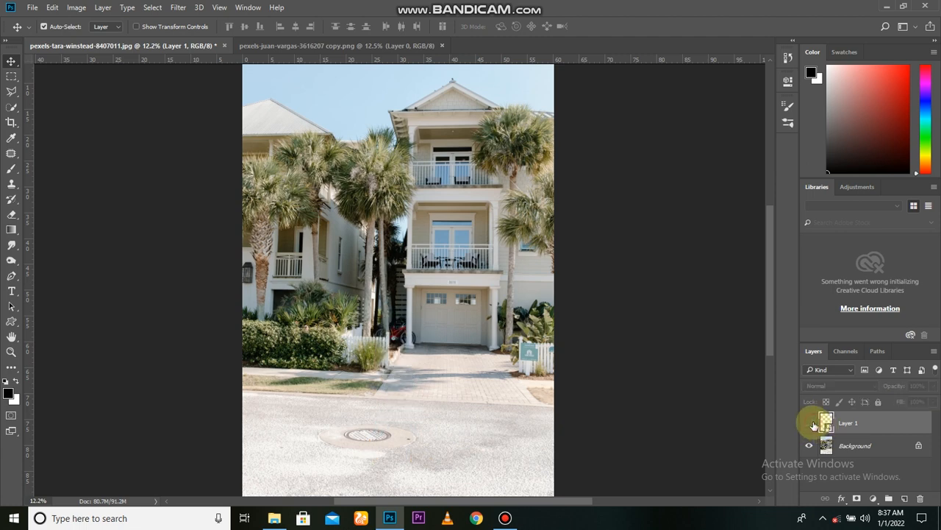
left_click(811, 424)
type("subject")
key("Return")
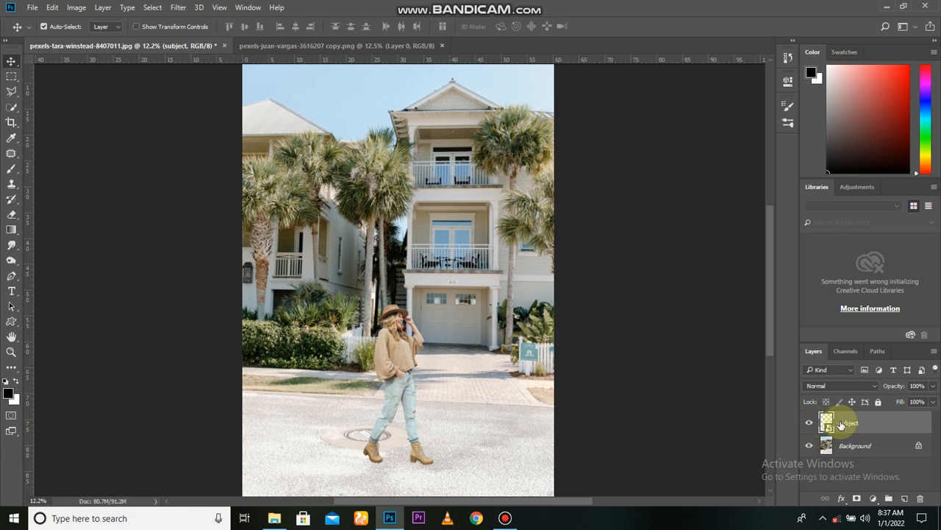
Duplicate the Background layer, move the copy above the subject layer and clip it to subject.
left_click(845, 443)
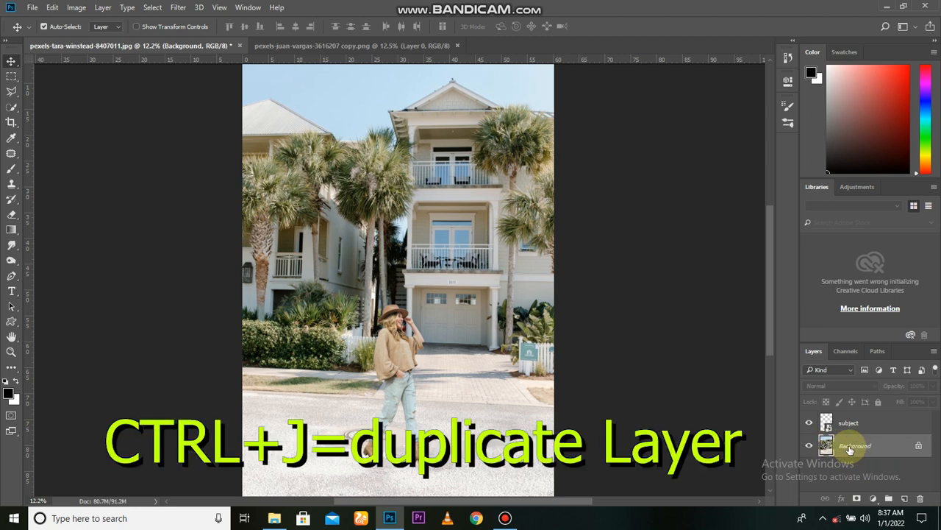
key("ctrl+j")
left_click_drag(857, 446, 844, 430)
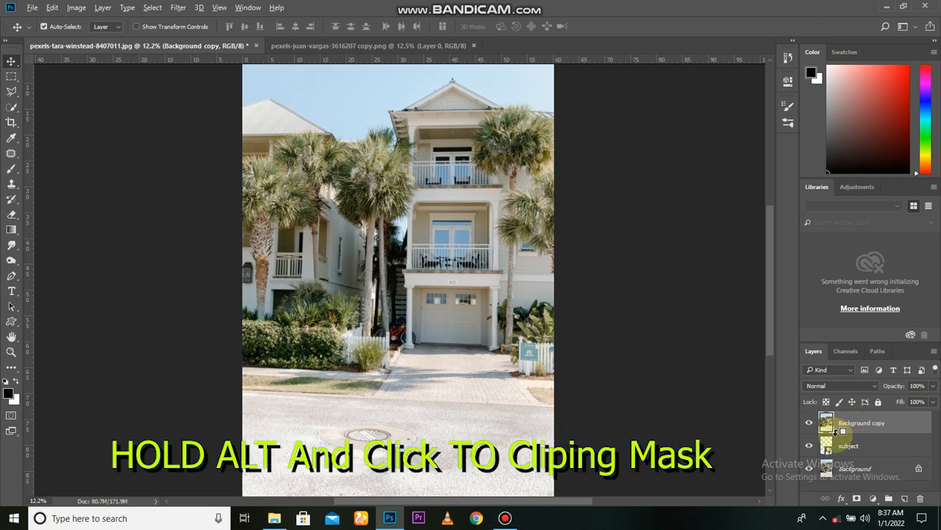
Apply a Gaussian Blur with a radius of 202.1 pixels to the Background copy layer.
left_click(178, 7)
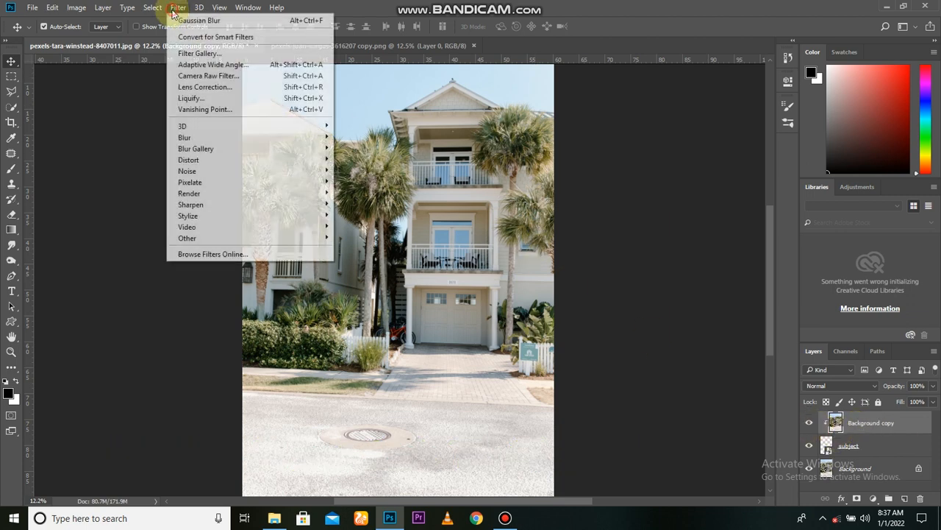
mouse_move(224, 138)
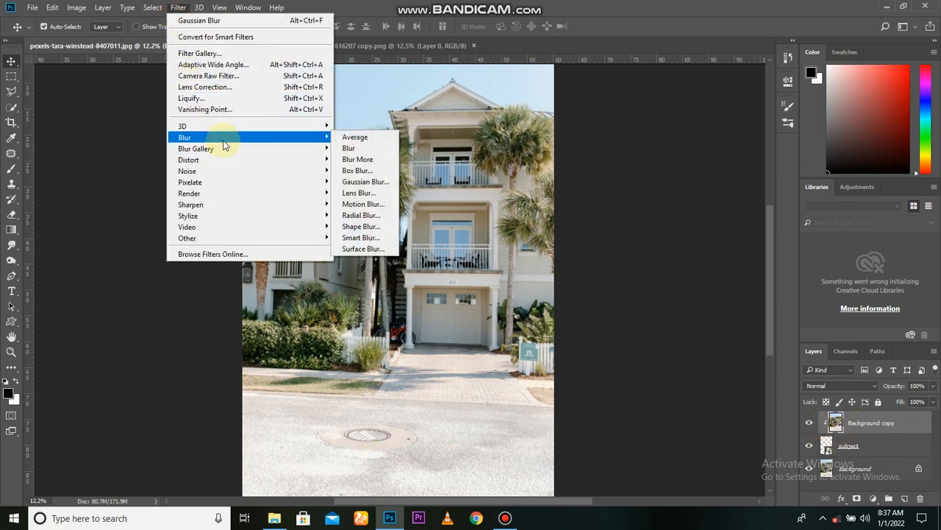
left_click(366, 181)
left_click_drag(598, 356, 681, 362)
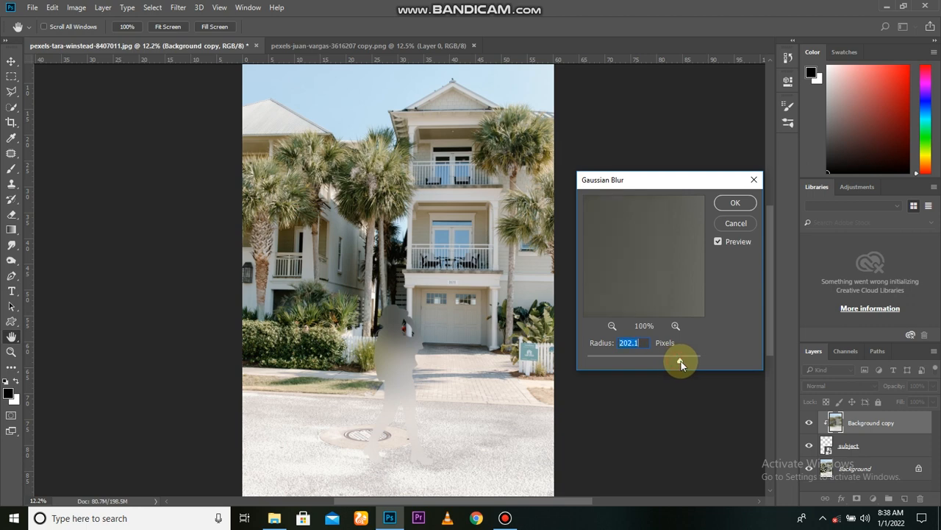
left_click(734, 203)
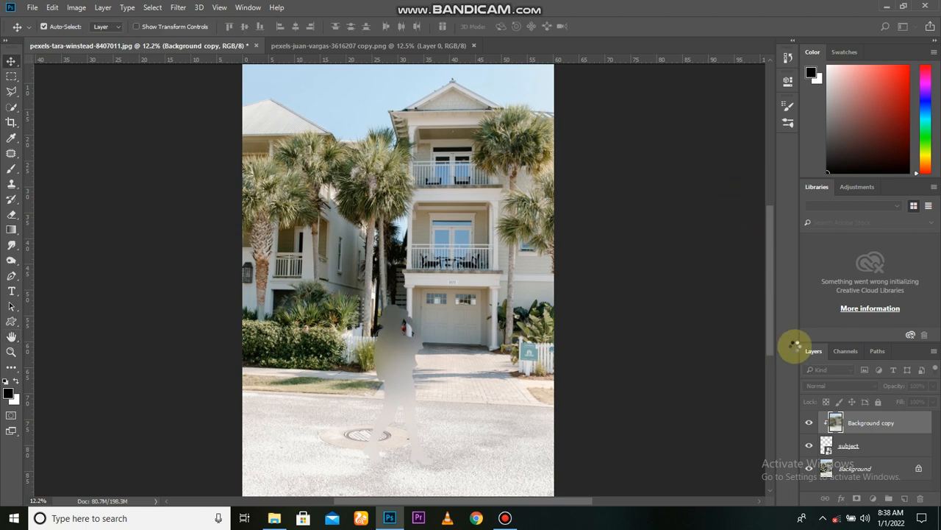
Set the Background copy layer's blend mode to Color and its opacity to 30%, and compare the effect on the woman.
left_click(830, 387)
left_click(824, 371)
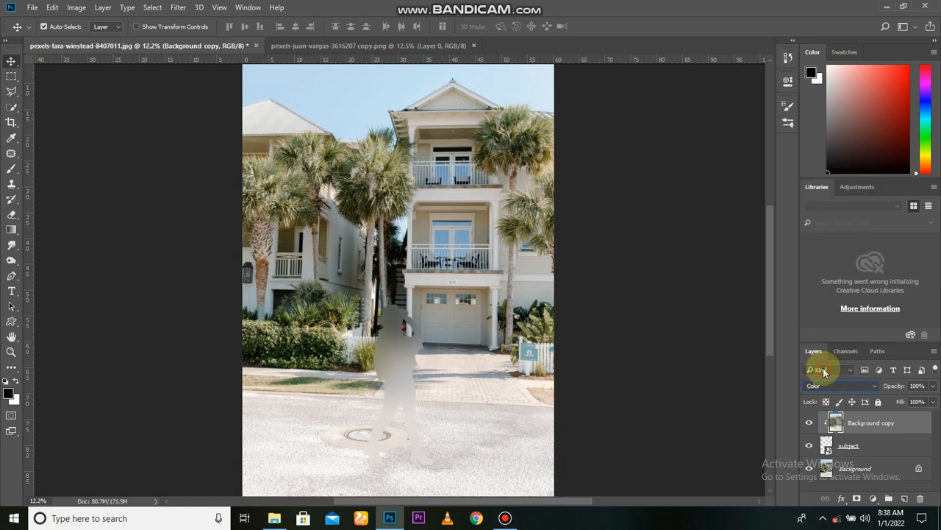
left_click(807, 424)
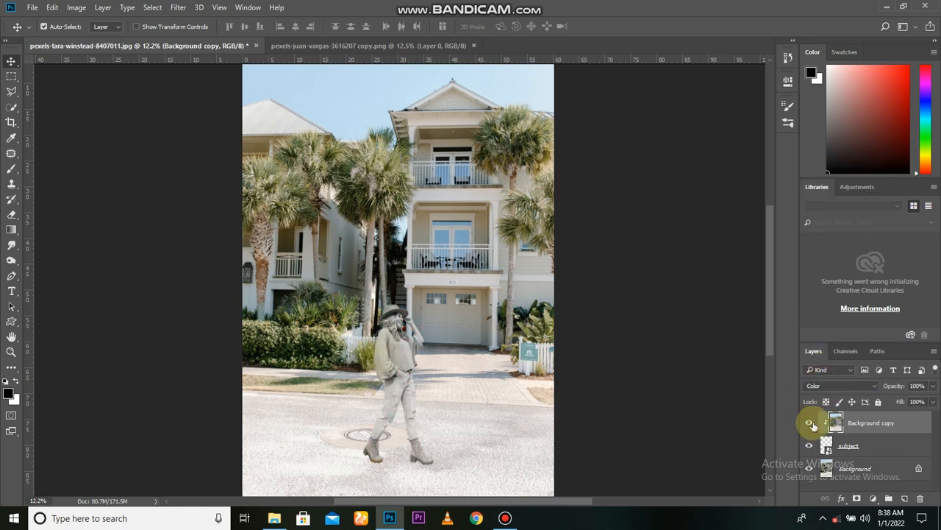
left_click_drag(892, 391, 826, 420)
left_click(914, 387)
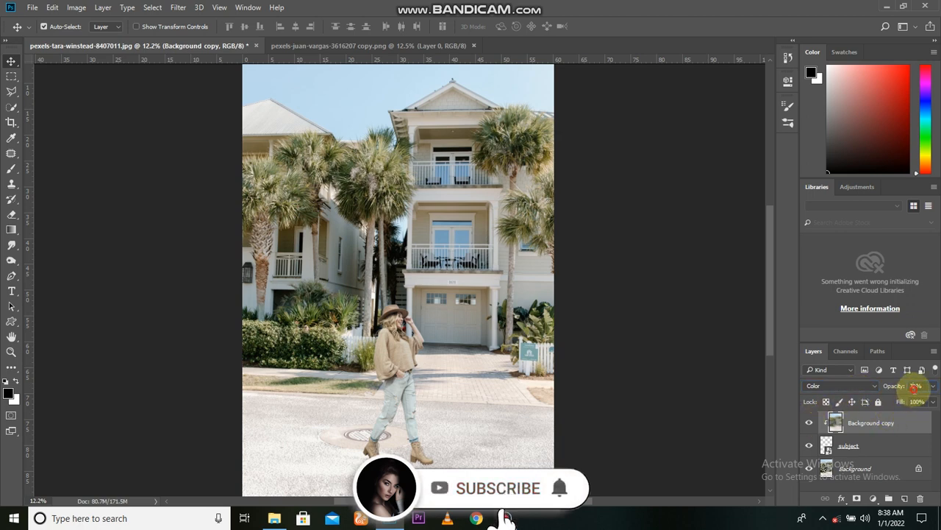
type("30")
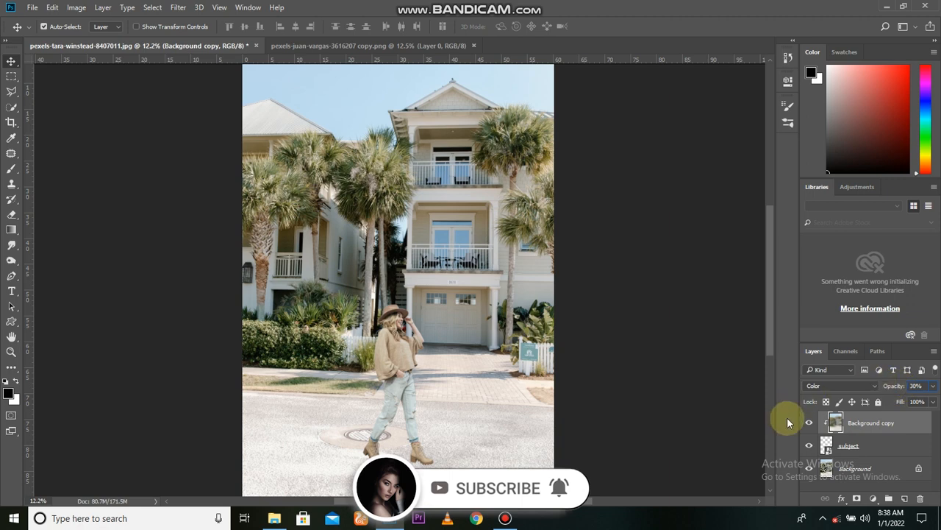
left_click(810, 424)
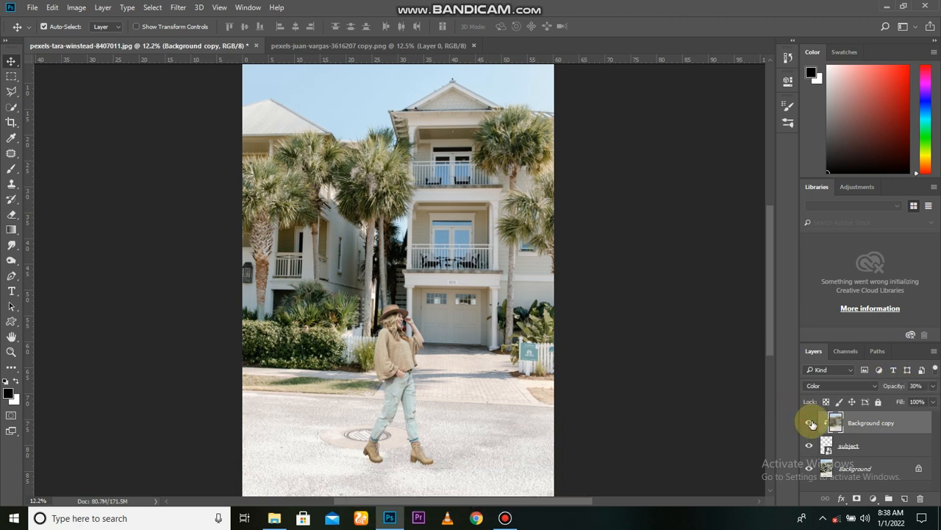
Duplicate the clipped Background copy layer to strengthen the color match, and toggle the duplicate's visibility to compare.
scroll(316, 406, "up", 3)
scroll(450, 412, "down", 3)
scroll(447, 410, "up", 3)
left_click_drag(439, 404, 442, 383)
left_click(807, 423)
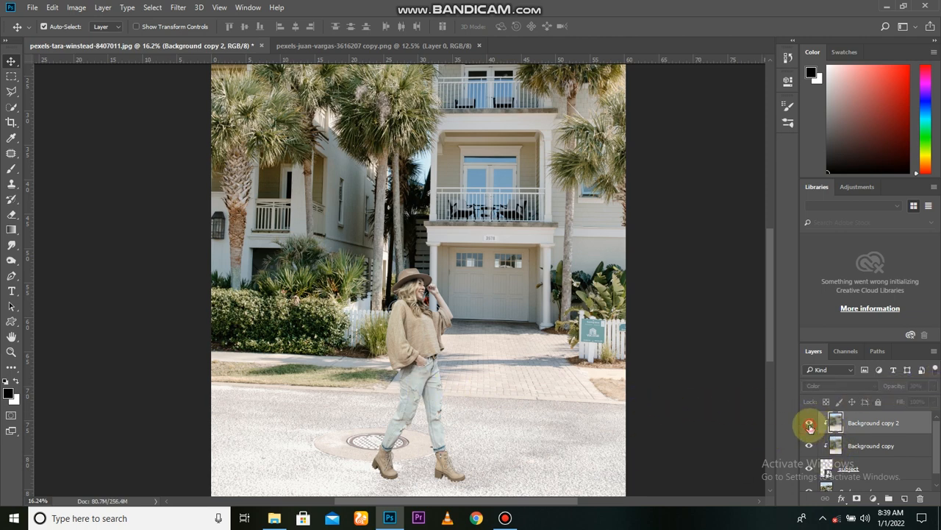
Add a Solid Color fill layer of #363636 on top of all layers and set its blend mode to Color.
left_click(873, 499)
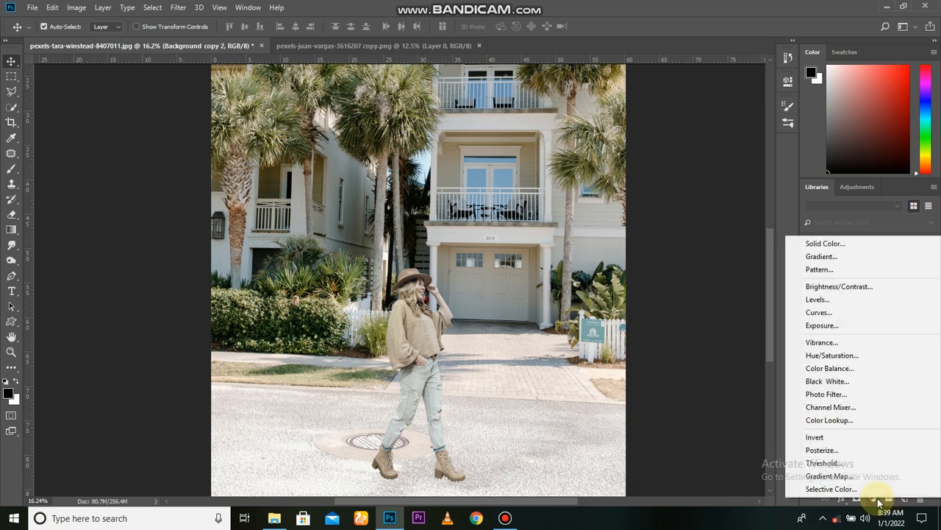
left_click(835, 244)
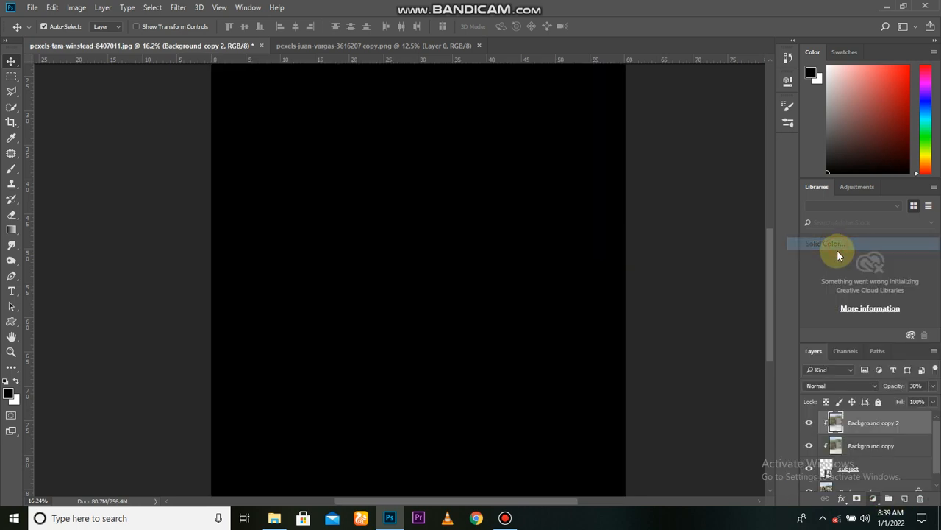
left_click_drag(637, 225, 583, 255)
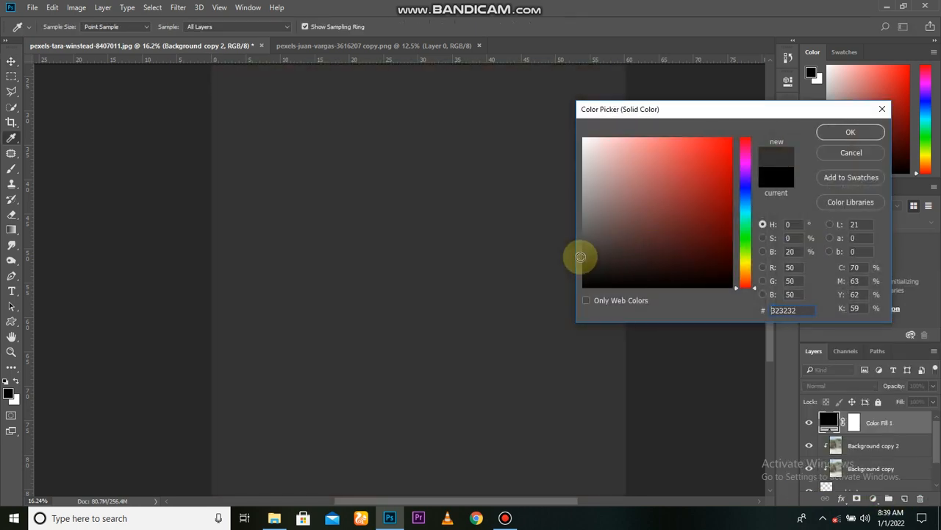
left_click(838, 132)
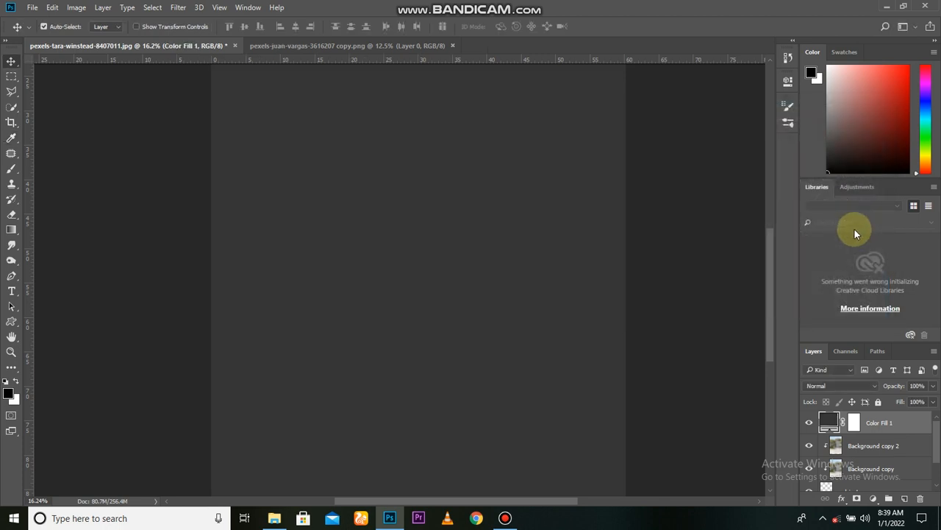
left_click(843, 384)
left_click(832, 366)
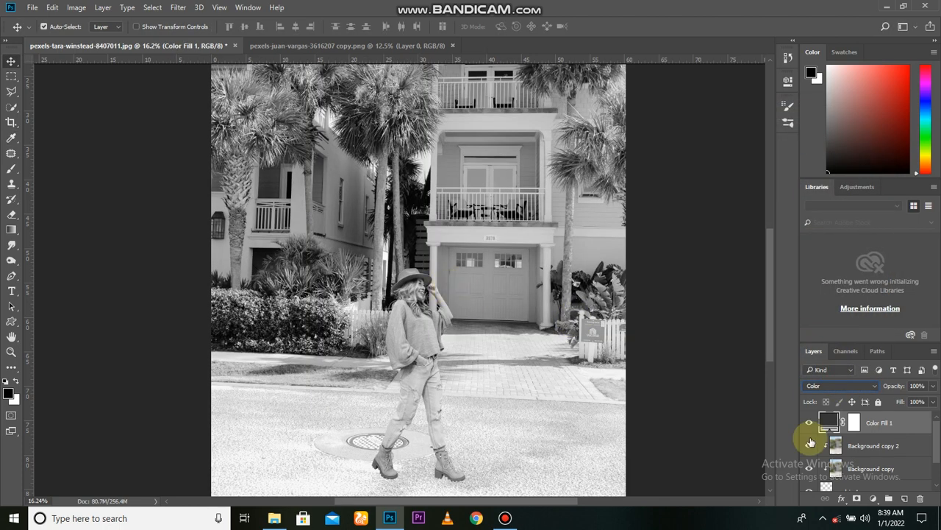
Add a Curves adjustment layer above Background copy 2 and clip it to the layers below.
left_click(842, 443)
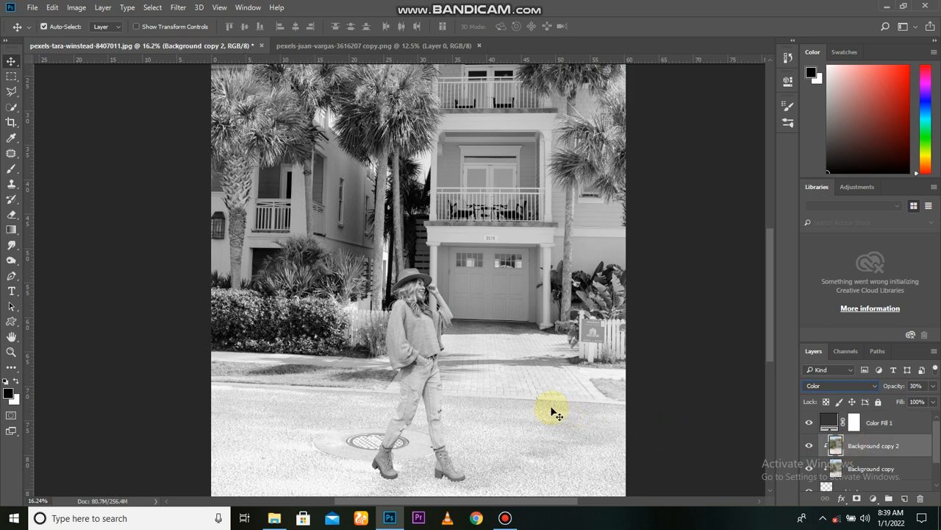
left_click(815, 448)
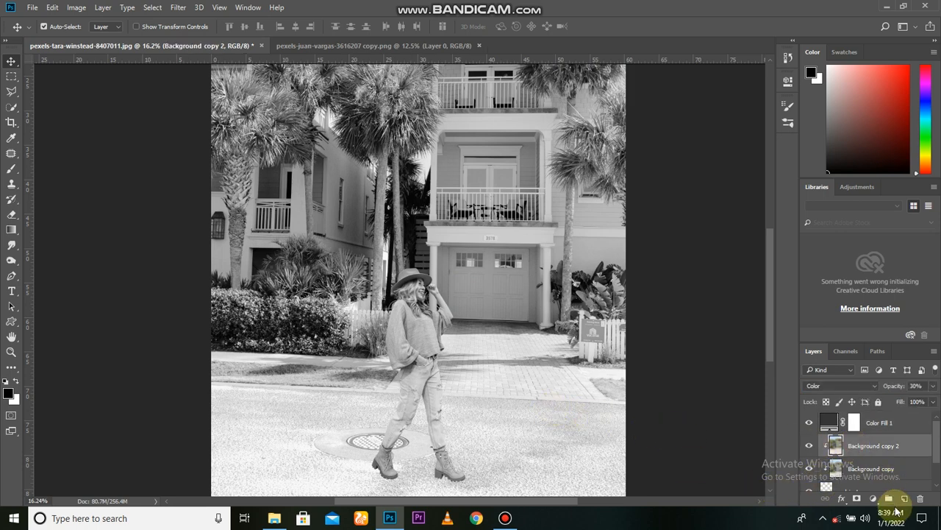
left_click(873, 499)
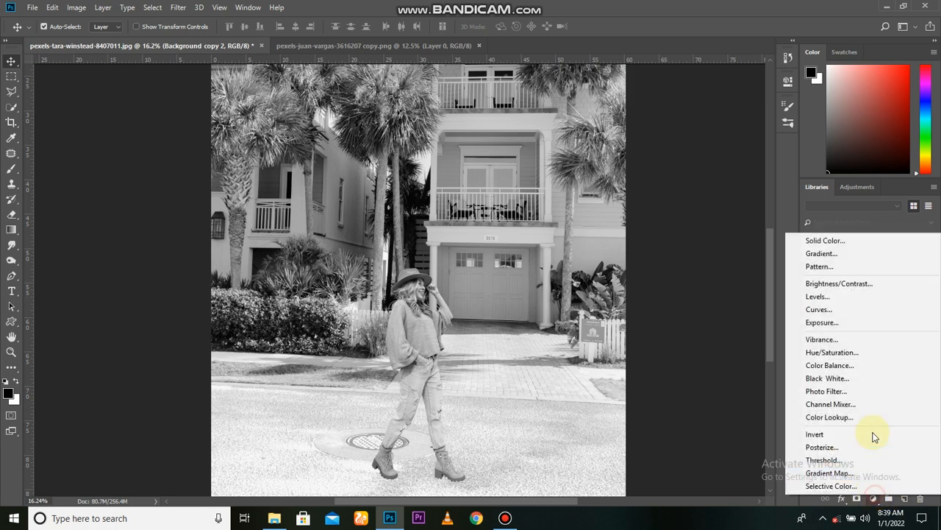
left_click(847, 308)
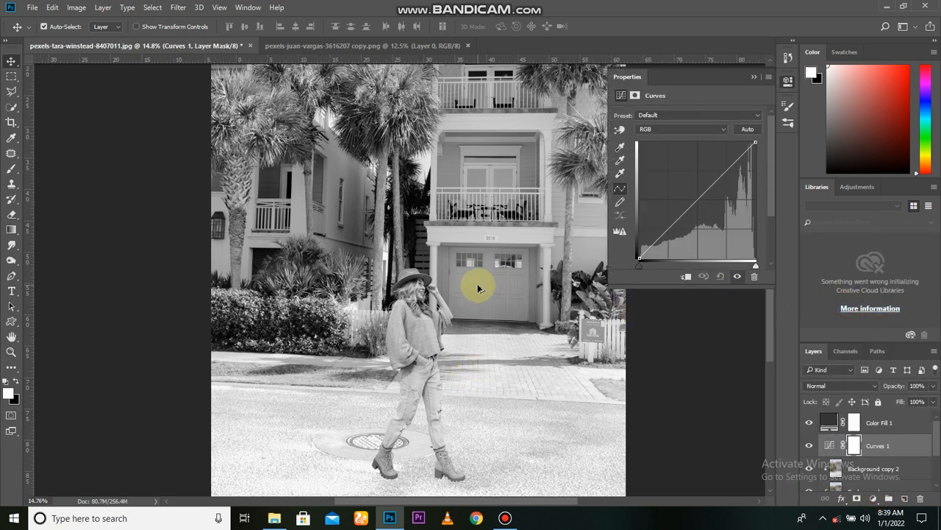
scroll(479, 284, "down", 1, "alt")
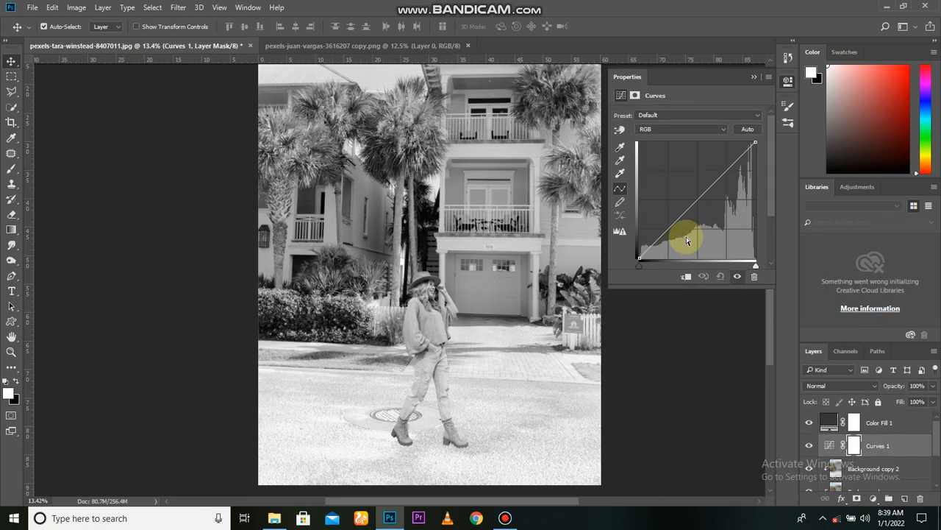
left_click(687, 276)
Darken the woman by pulling the midpoint of the RGB curve down, and lift the curve's black point slightly.
left_click_drag(698, 200, 701, 210)
left_click(639, 257)
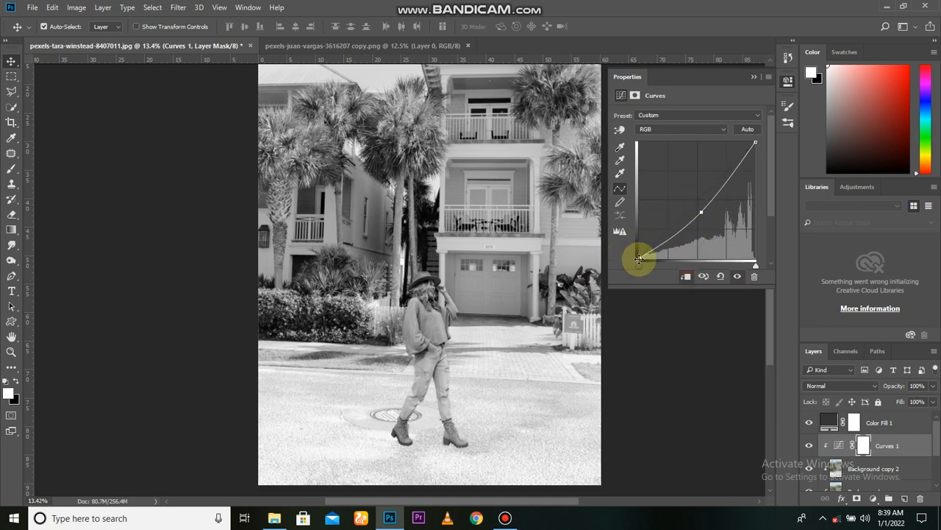
left_click_drag(638, 250, 638, 245)
left_click(754, 77)
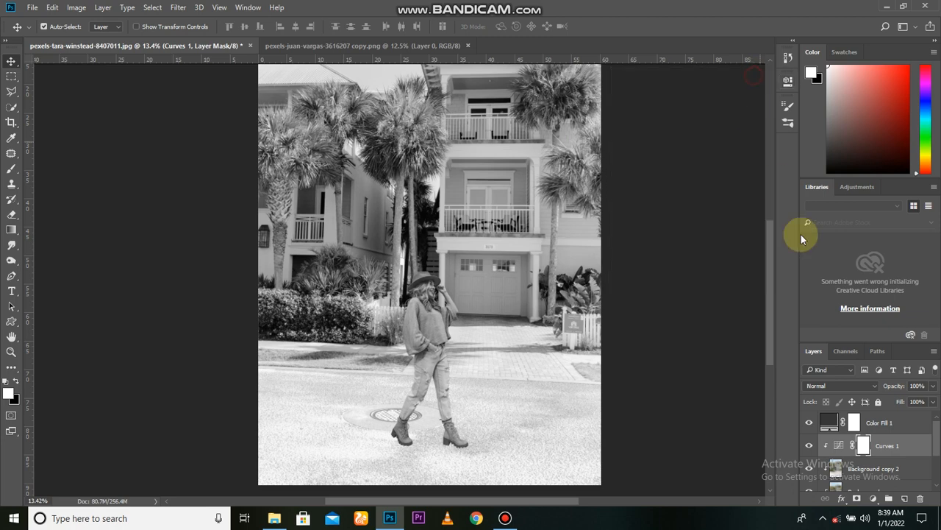
Hide the gray Color Fill 1 layer, compare the Curves effect in color, and delete the fill layer.
left_click(810, 422)
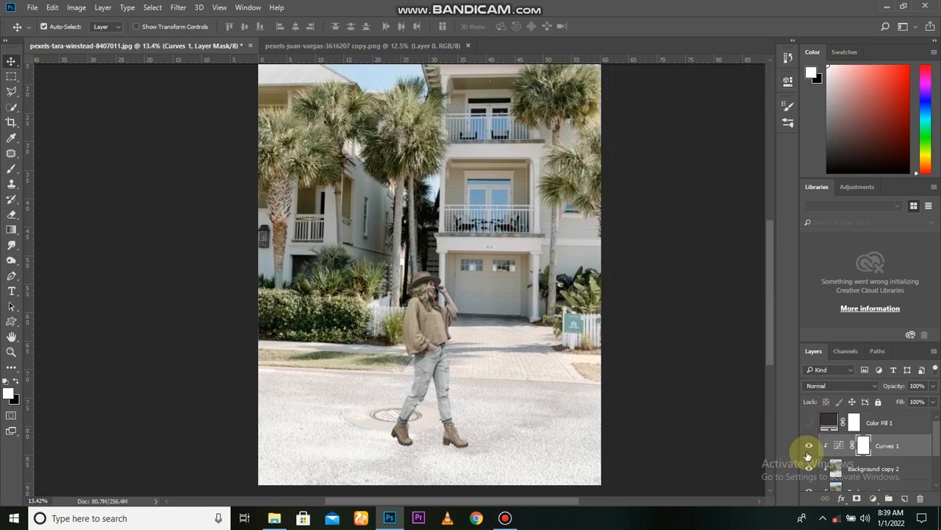
left_click(808, 448)
left_click(809, 447)
left_click_drag(877, 421, 920, 498)
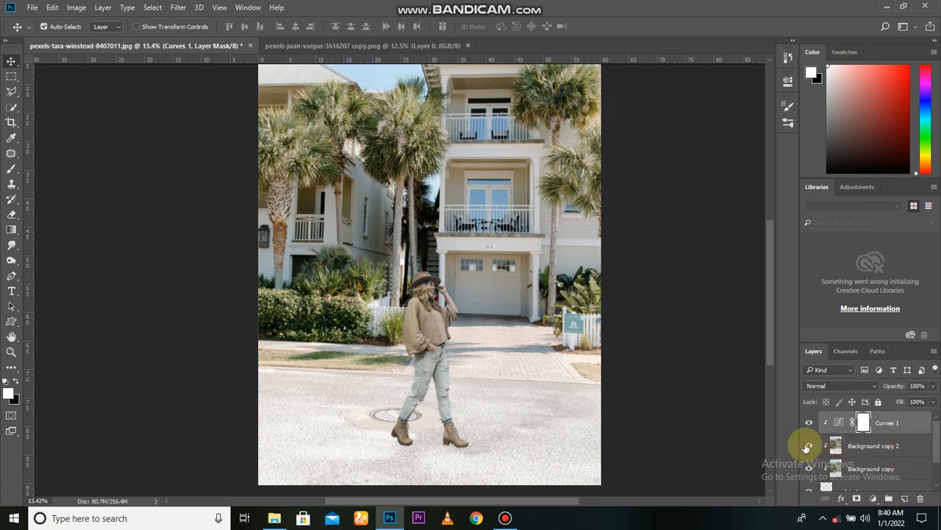
Compare the woman's tones against the street scene with the Curves 1 adjustment hidden and shown.
left_click_drag(546, 391, 483, 410)
left_click(809, 424)
left_click(809, 424)
scroll(375, 403, "down", 1)
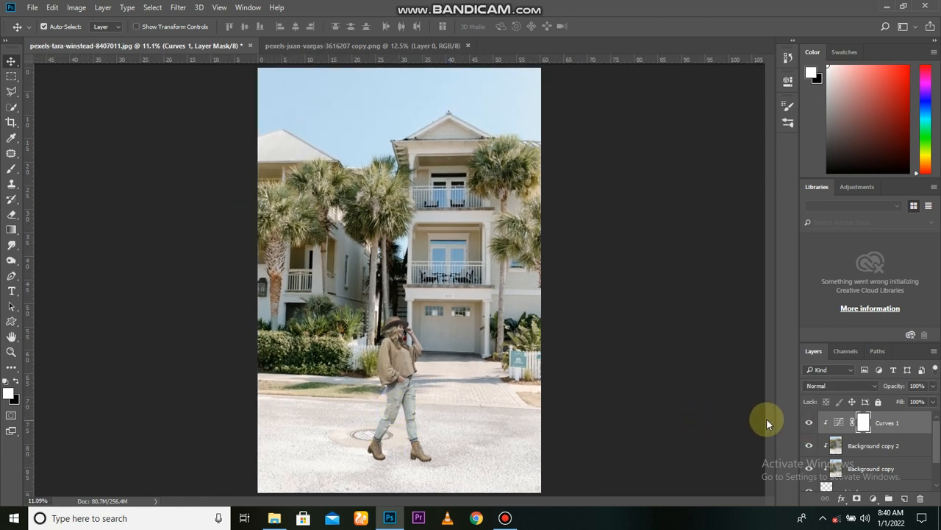
left_click(809, 424)
left_click(809, 425)
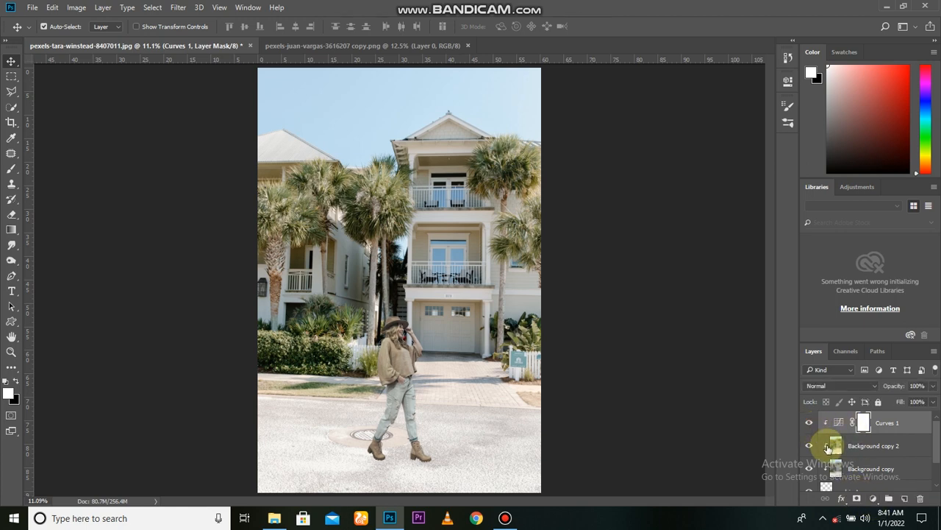
Add a new empty layer directly above the Background layer, beneath the subject layer.
scroll(857, 463, "down", 2)
left_click(854, 466)
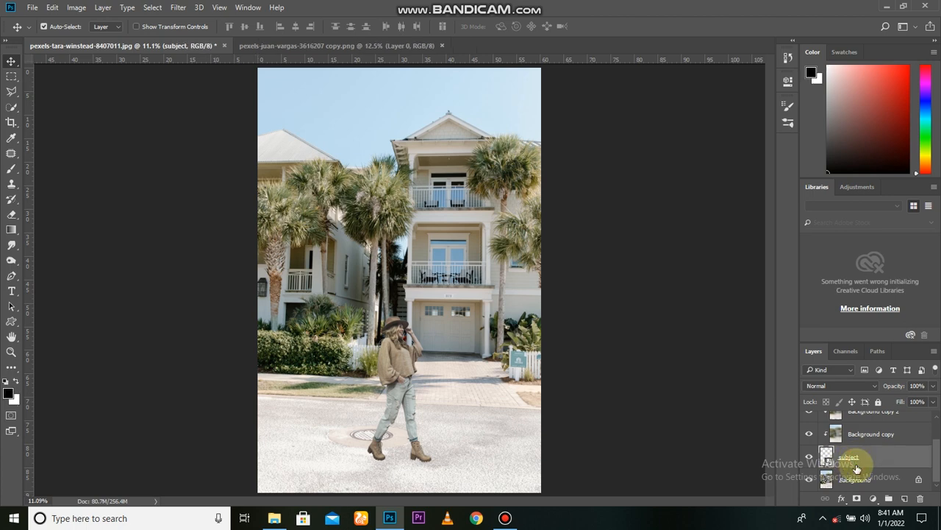
left_click(859, 476)
left_click(904, 499)
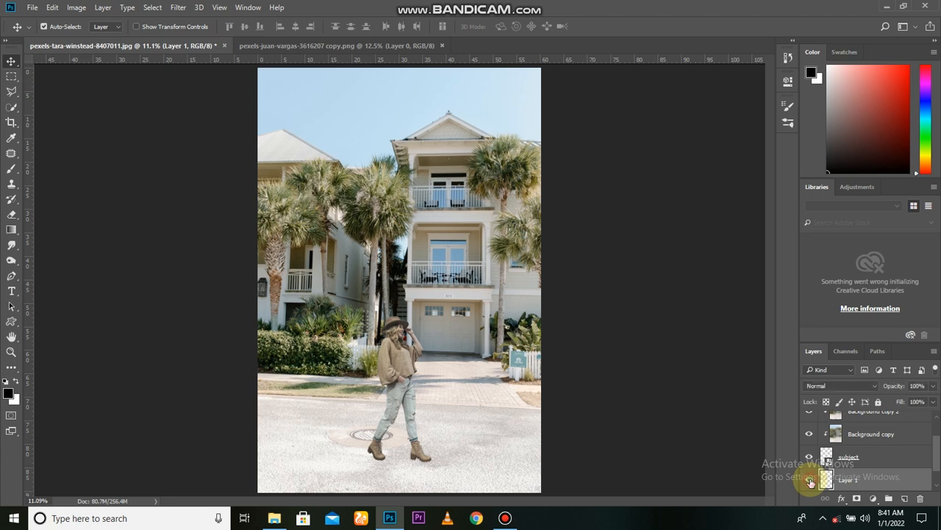
Flatten the soft round brush tip to 8% roundness in the Brush tool's settings.
left_click(11, 169)
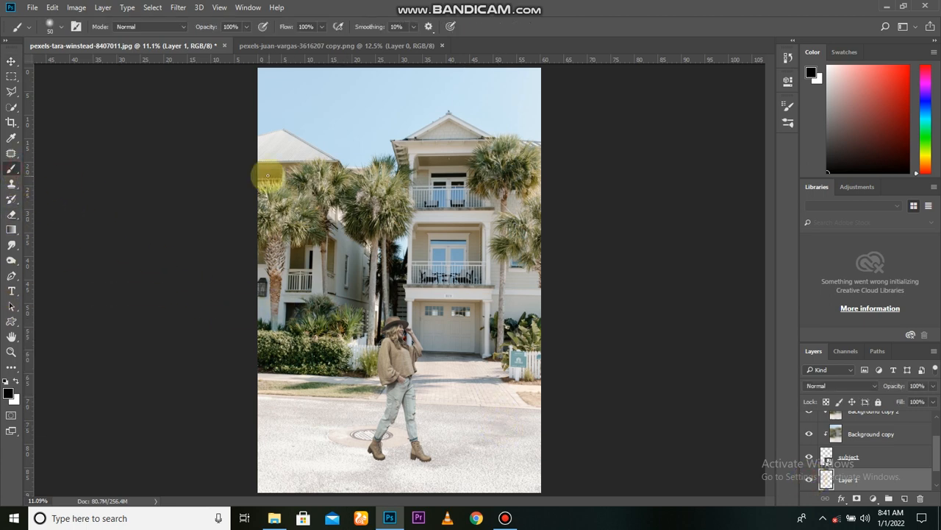
left_click(76, 26)
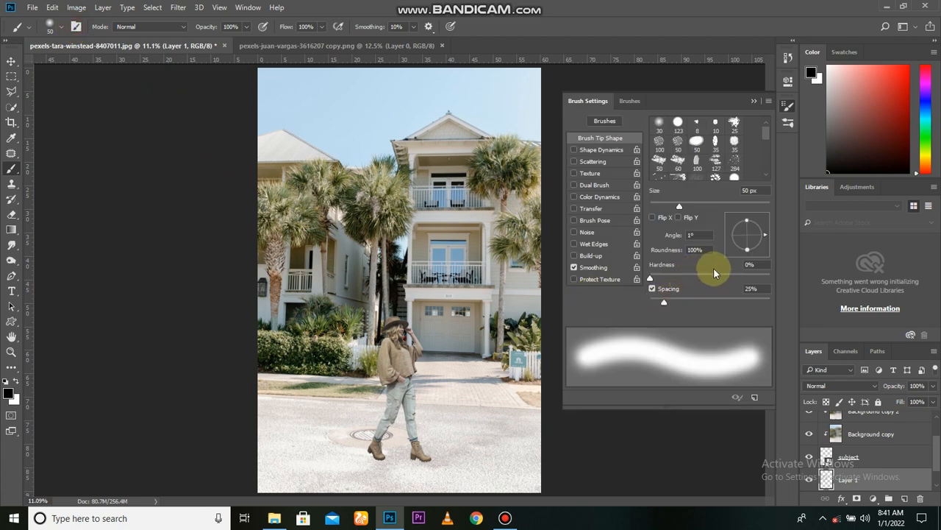
left_click_drag(747, 250, 747, 233)
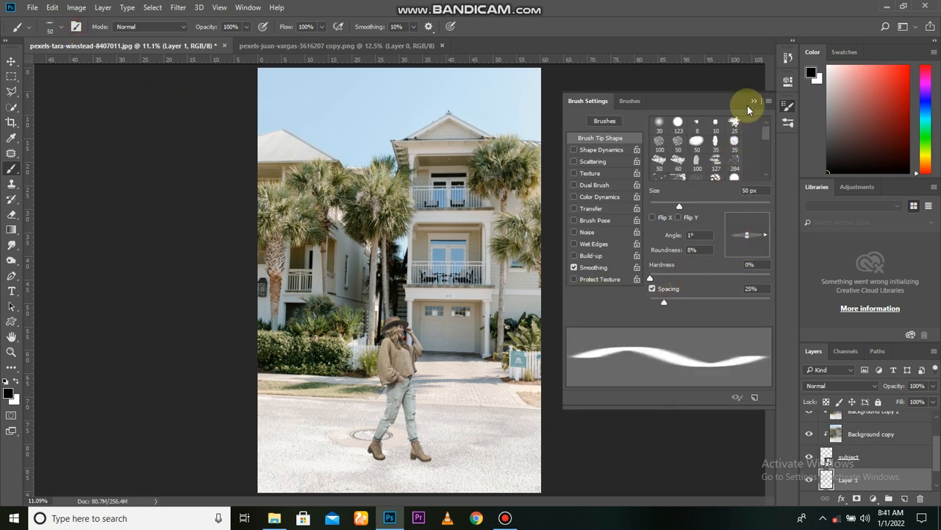
left_click(754, 102)
Paint a flat black shadow under the front boot's toe, scale it to about 185%, and rotate it about 0.4°.
scroll(417, 452, "up", 8)
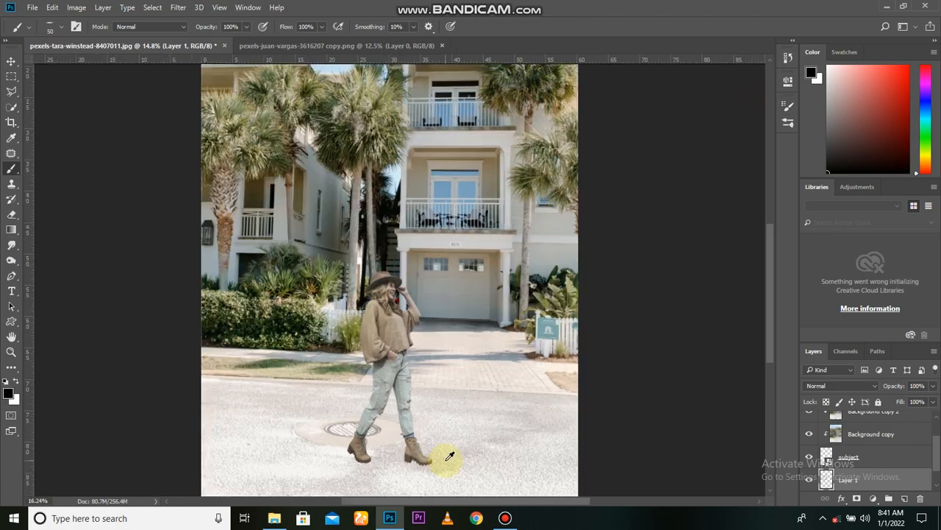
scroll(427, 450, "up", 2)
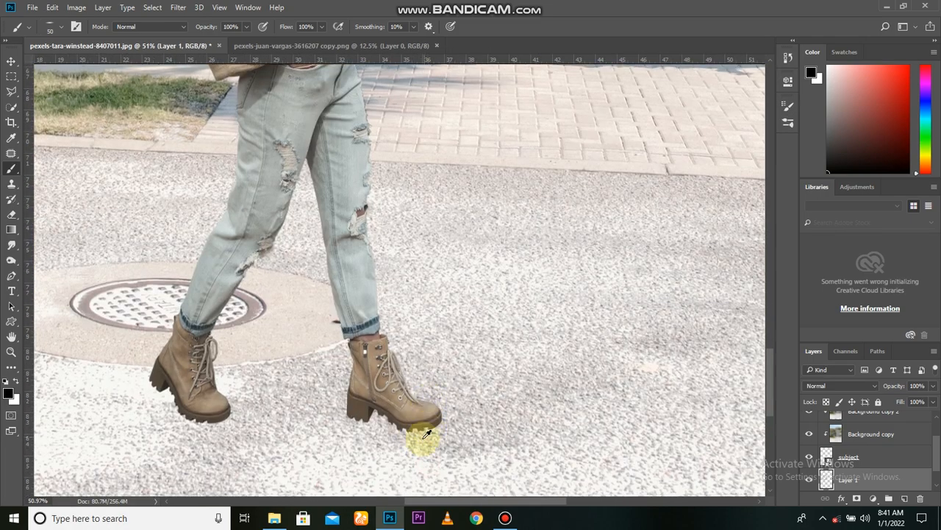
scroll(413, 427, "up", 1)
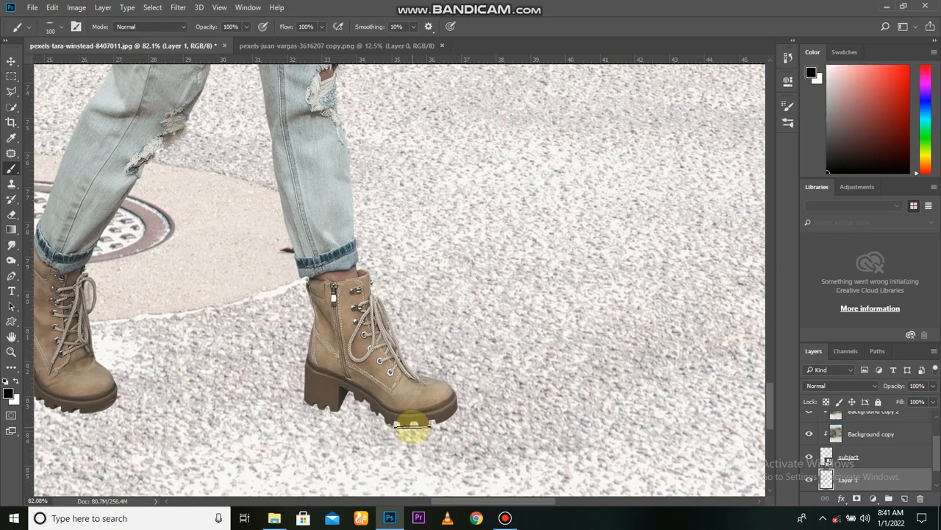
key("ctrl+t")
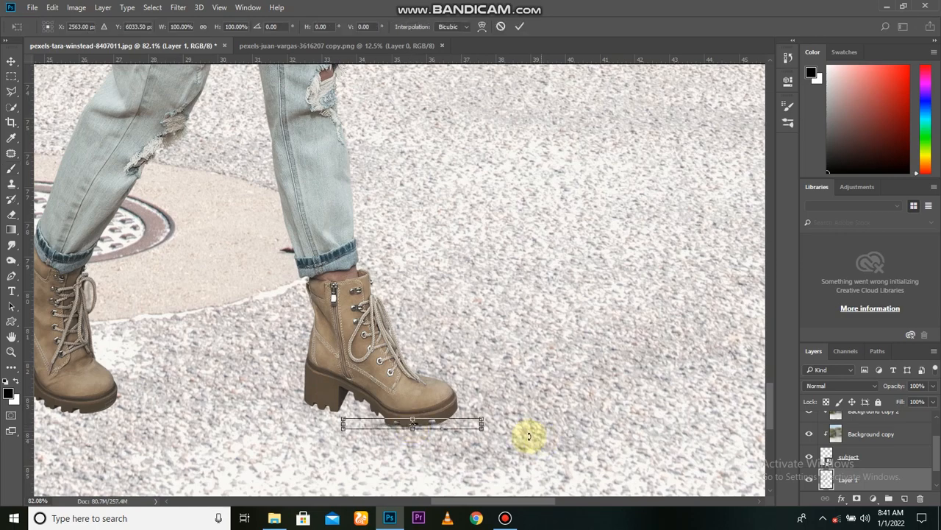
left_click_drag(484, 419, 541, 383)
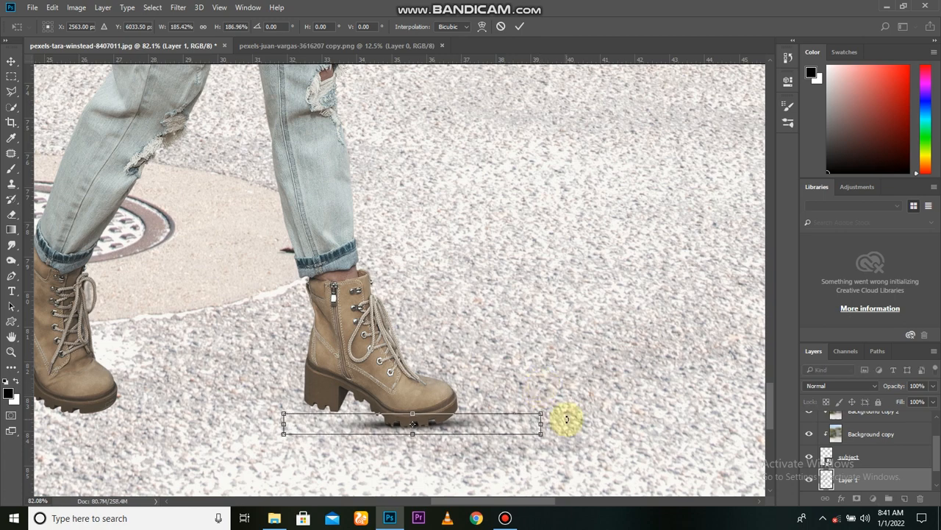
left_click_drag(586, 423, 587, 425)
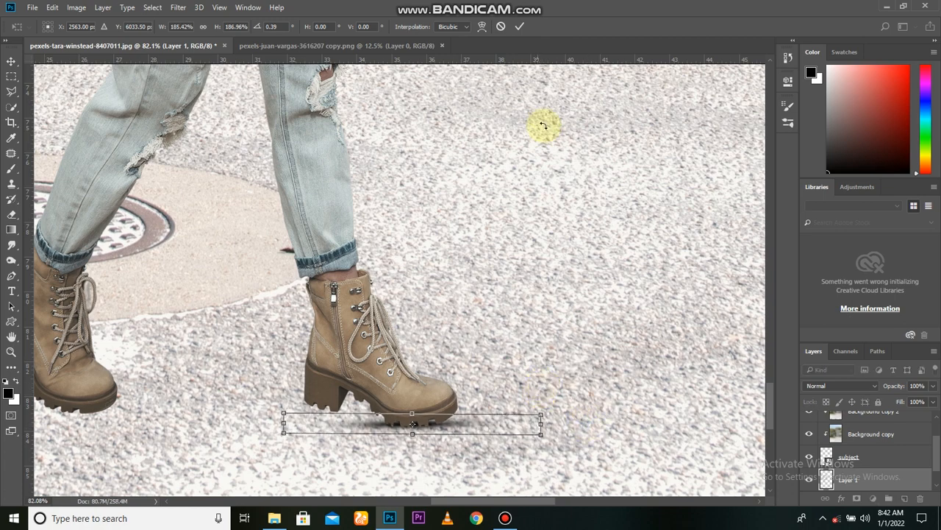
left_click(519, 27)
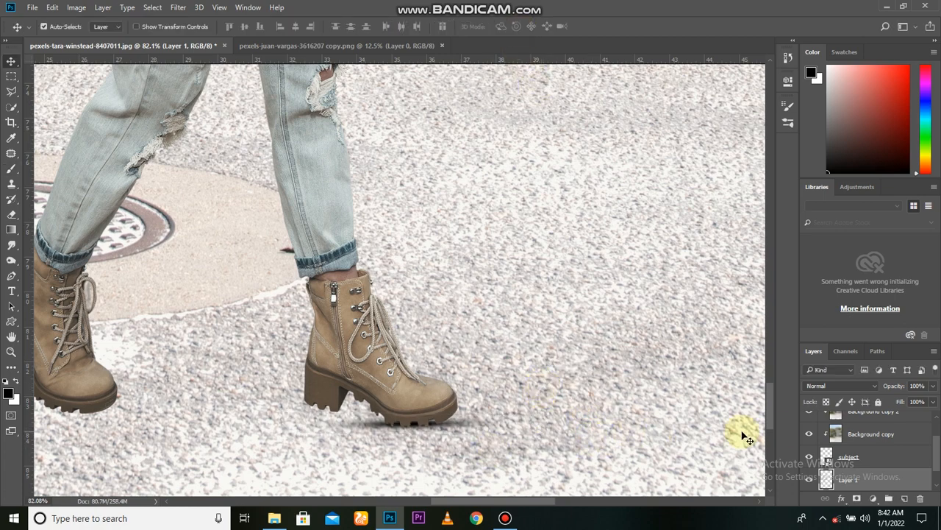
Compare the toe shadow hidden and shown, and set its layer opacity to 95%.
left_click(808, 478)
left_click(808, 479)
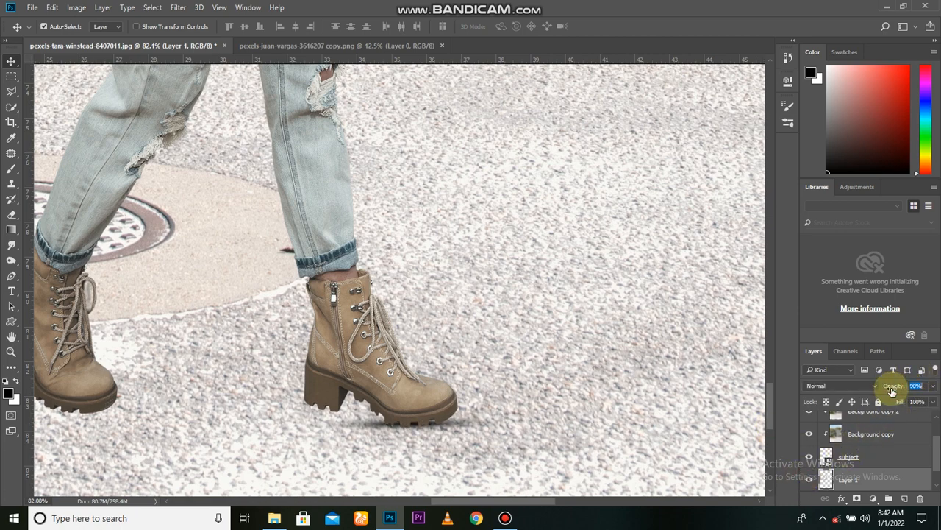
scroll(487, 404, "down", 3)
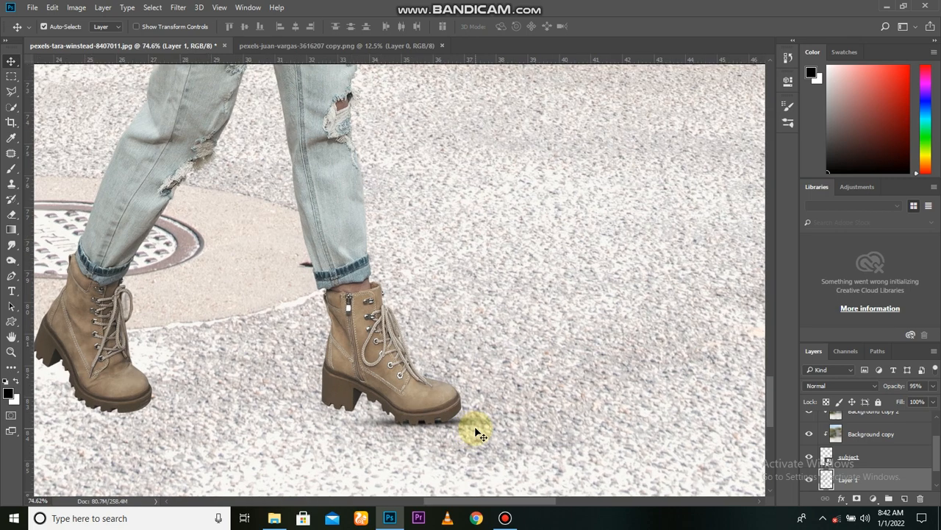
left_click(809, 479)
left_click(809, 479)
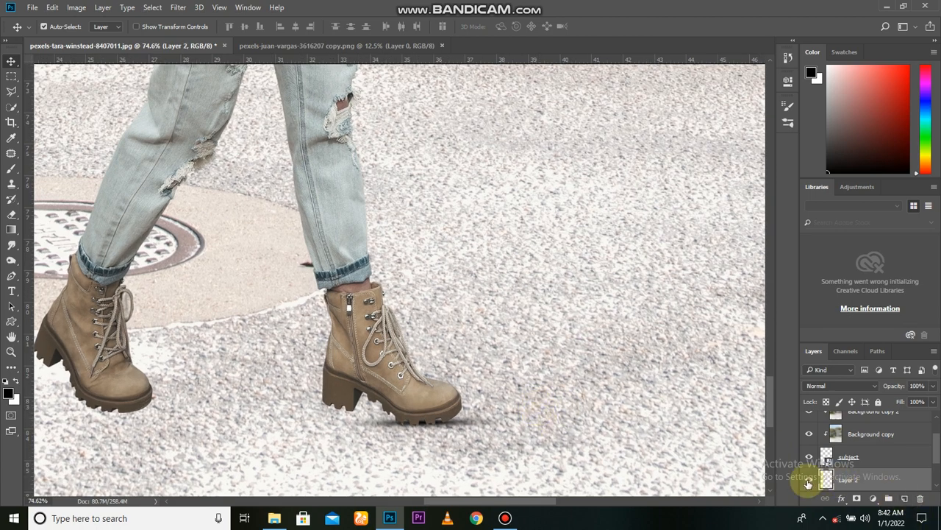
On another new layer, paint a shadow under the front boot's heel, rotate it 3.8°, and scale it to about 132% width and 119% height.
key("b")
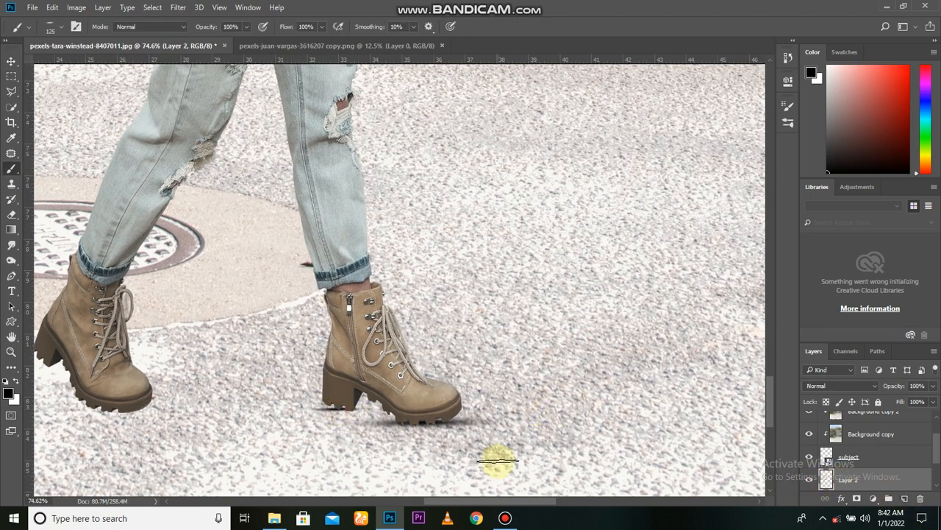
key("ctrl+t")
left_click_drag(405, 451, 385, 434)
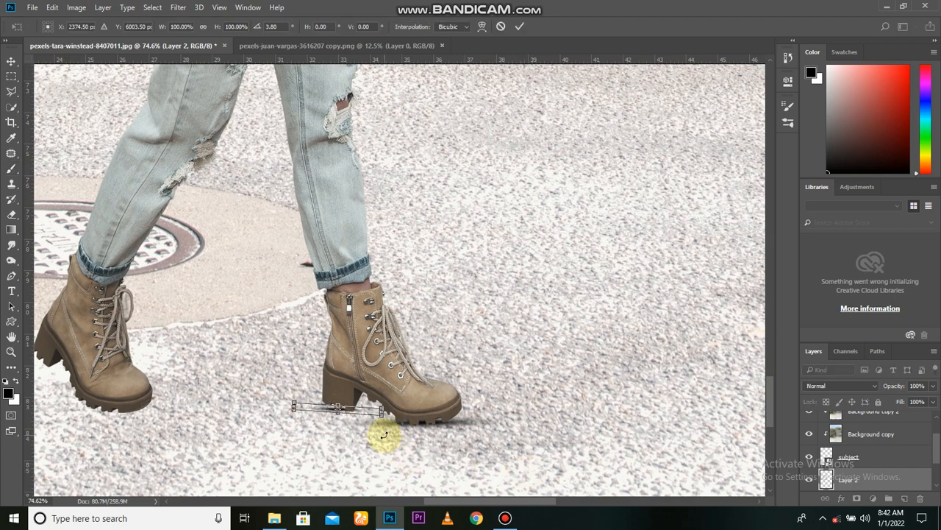
scroll(361, 435, "up", 2)
left_click_drag(390, 401, 410, 402)
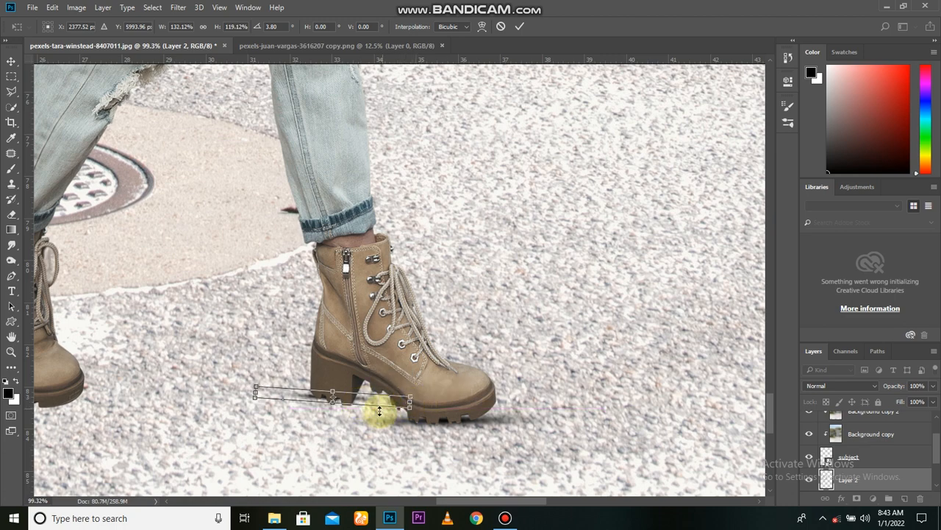
Stretch the front heel shadow to about 212% height, tilt it to about 9.9° along the sole, and set its opacity to 90%.
mouse_move(347, 408)
left_mouse_down()
mouse_move(332, 406)
mouse_move(357, 399)
mouse_move(414, 441)
mouse_move(373, 429)
mouse_move(353, 401)
mouse_move(336, 404)
mouse_move(361, 417)
left_mouse_up()
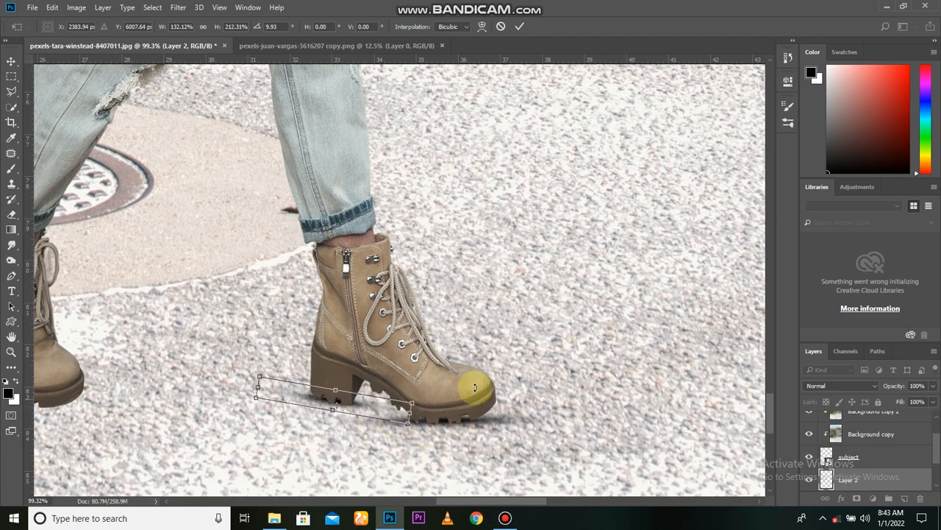
left_click_drag(365, 414, 370, 417)
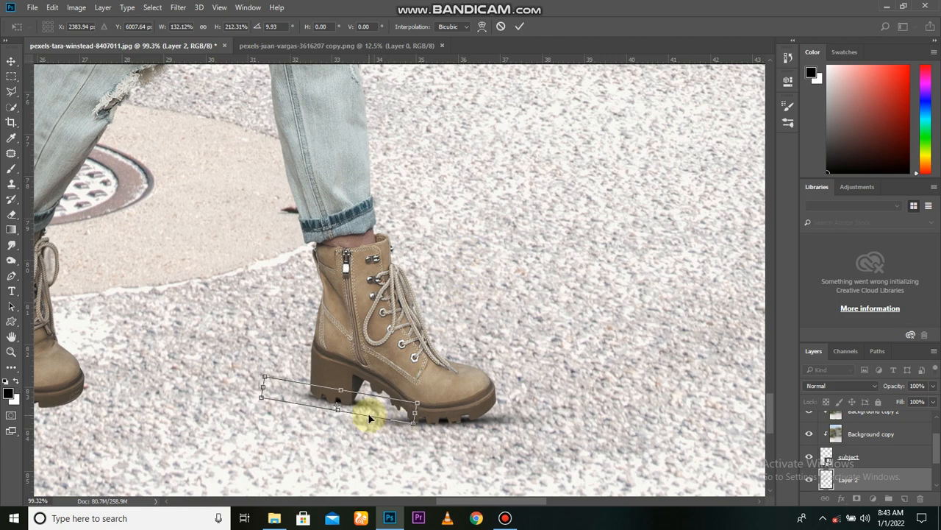
left_click(522, 29)
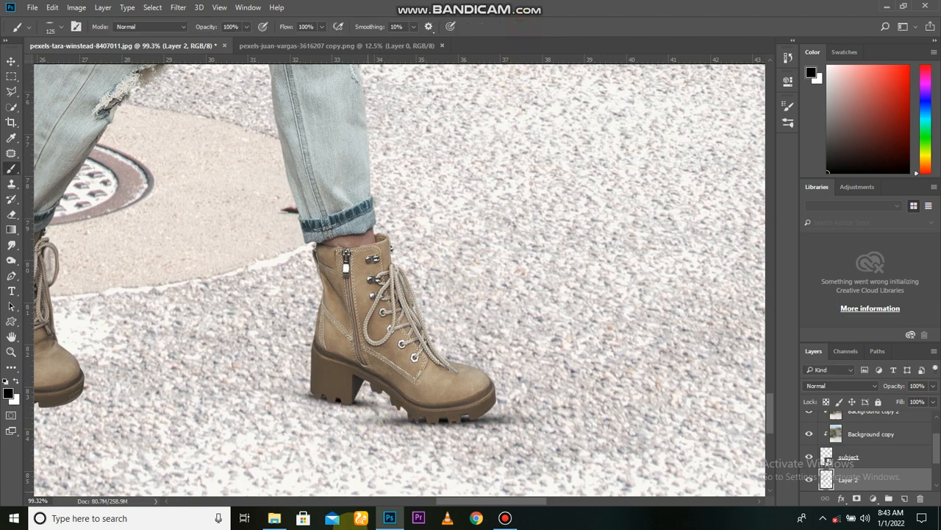
scroll(362, 420, "down", 1)
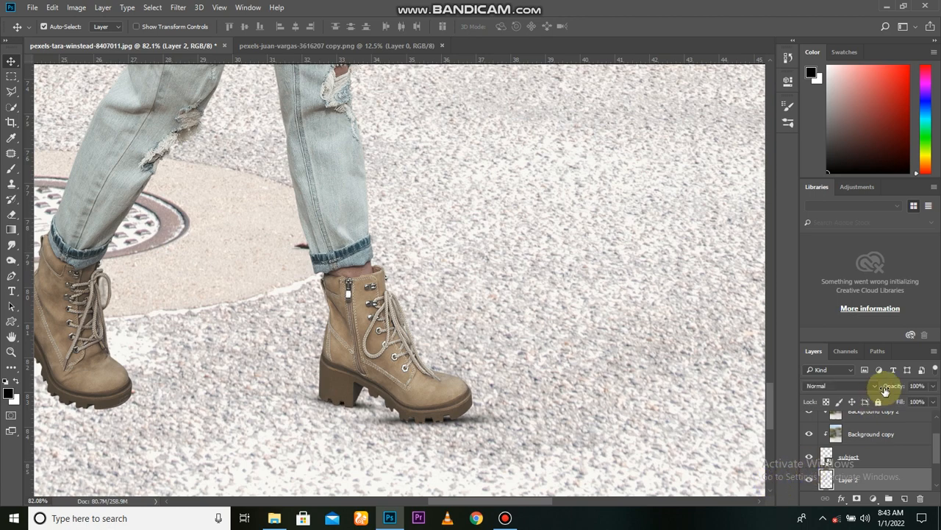
scroll(147, 418, "down", 1)
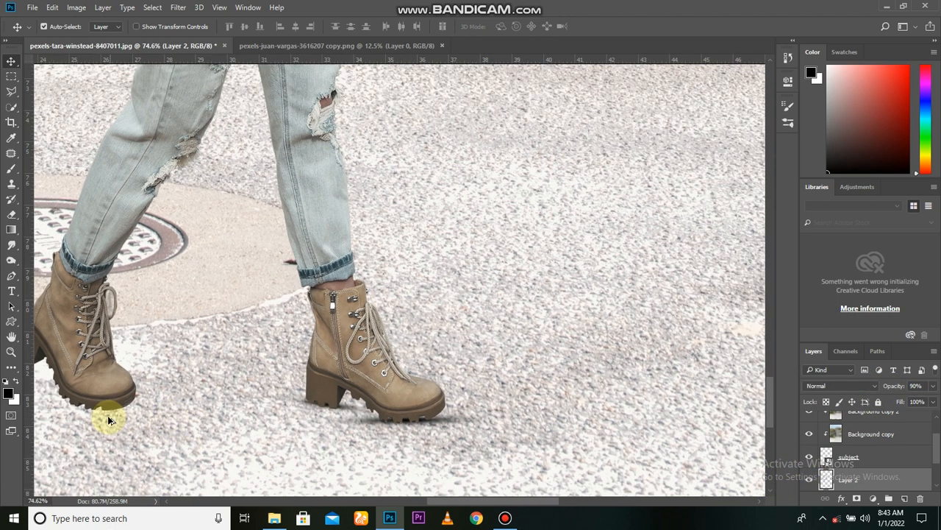
On a new layer, paint a shadow under the rear boot's toe, scale it to about 182%, and rotate it about 2.7°.
left_click(904, 498)
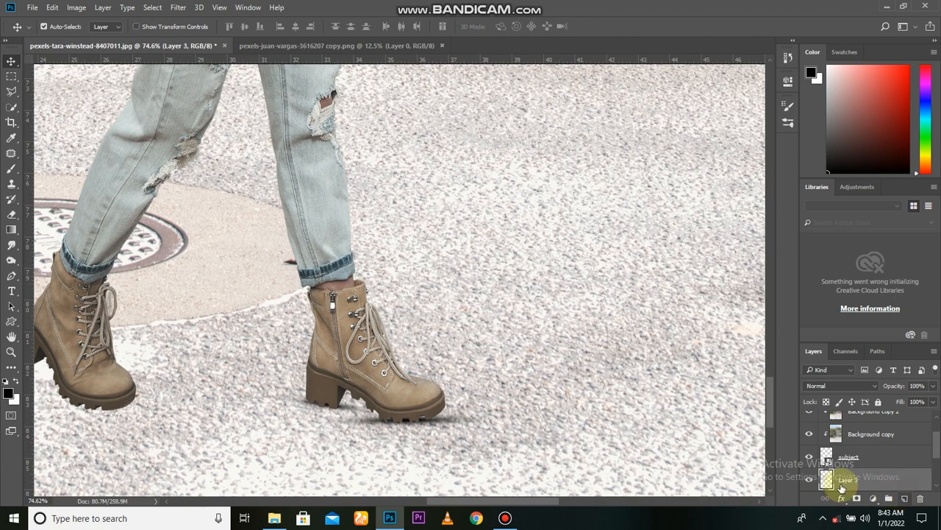
scroll(102, 419, "up", 3)
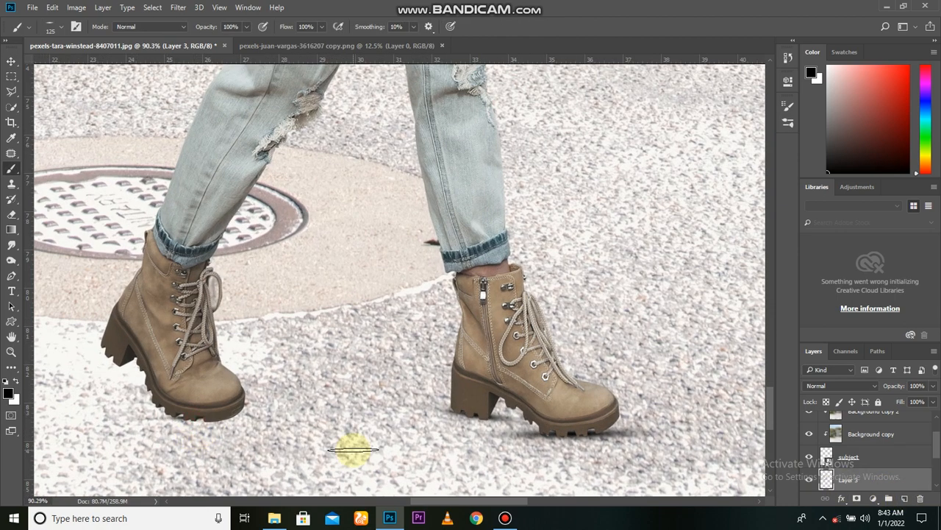
key("ctrl+t")
left_click_drag(257, 410, 290, 410)
left_click_drag(351, 456, 350, 464)
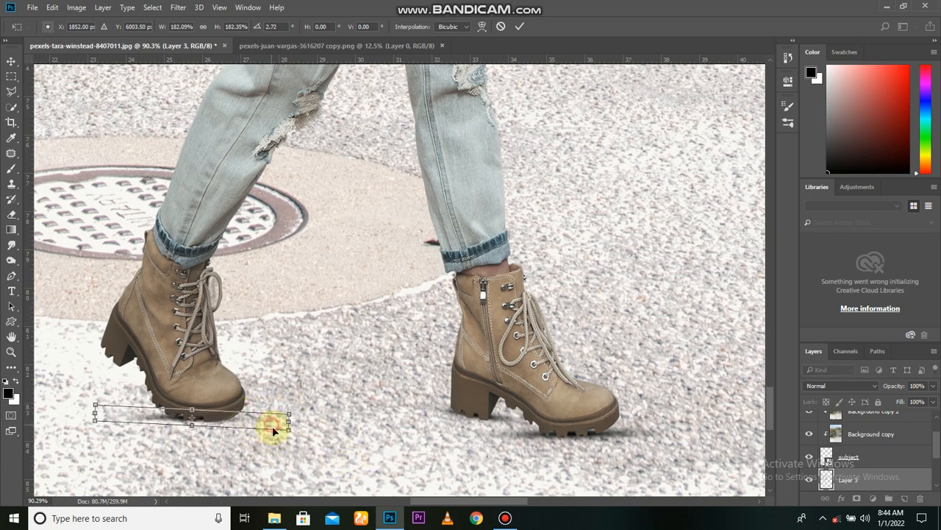
Shift the rear toe shadow under the sole, enlarge it to about 197%, and set its layer opacity to 95%.
left_click_drag(272, 431, 281, 434)
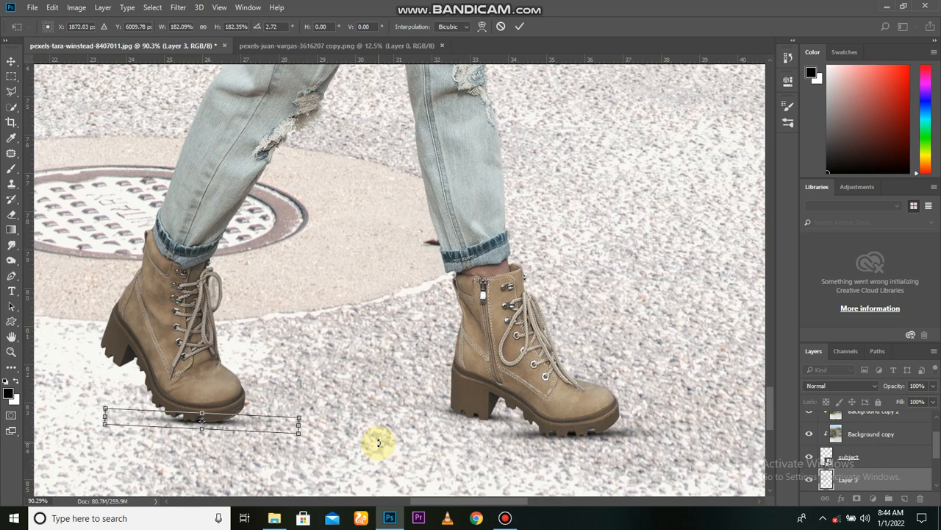
left_click_drag(300, 417, 308, 416)
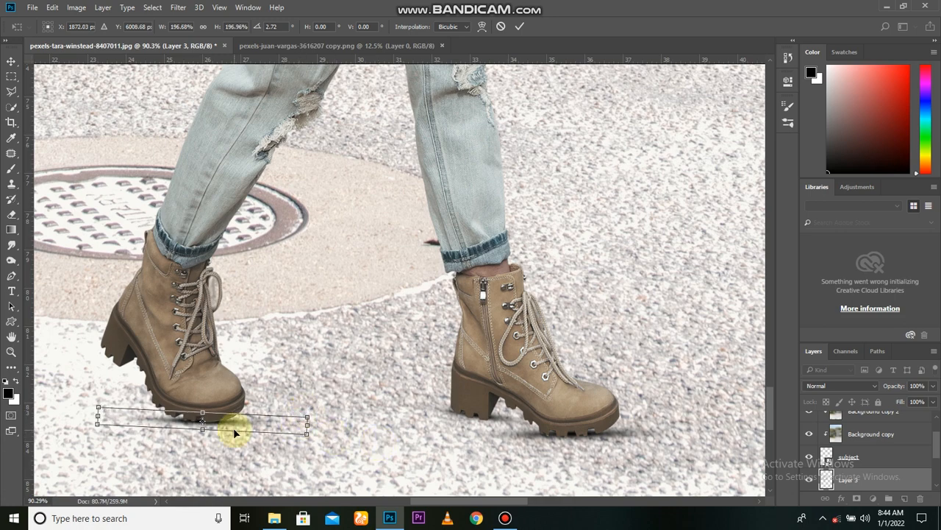
left_click(519, 27)
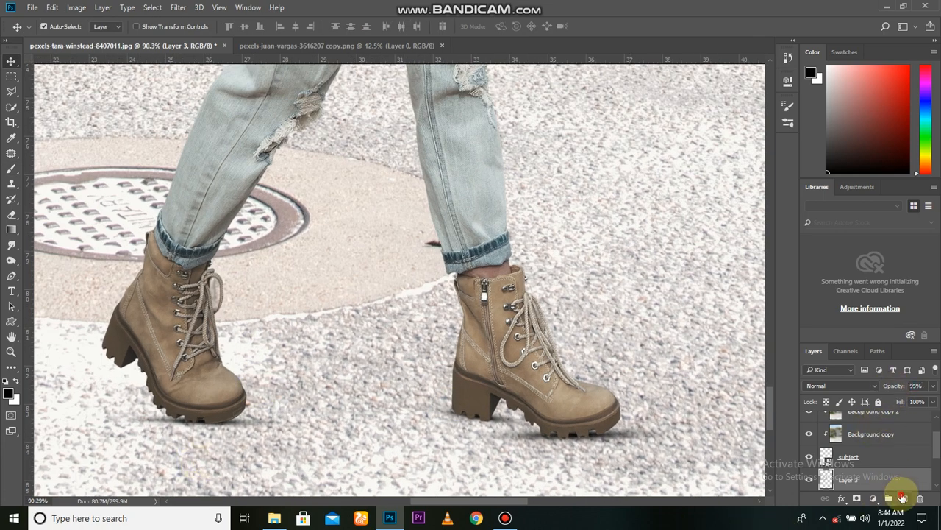
Paint a shadow on the ground below the rear boot's raised heel on a new layer, and narrow it to about 70% width.
key("b")
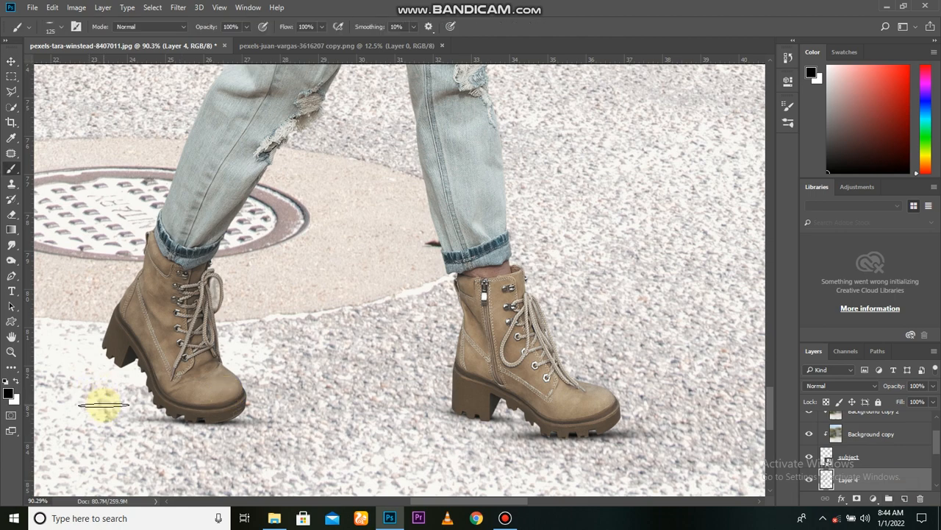
key("ctrl+t")
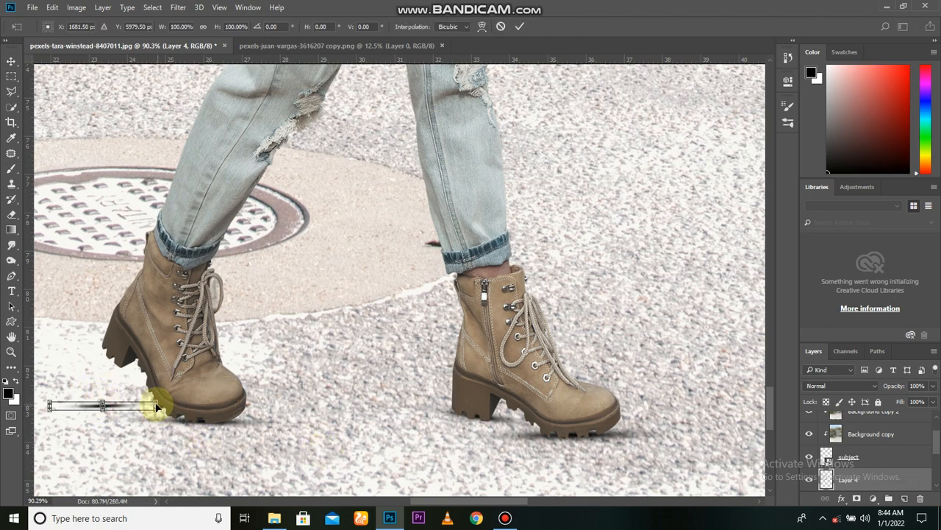
left_click_drag(153, 404, 140, 404)
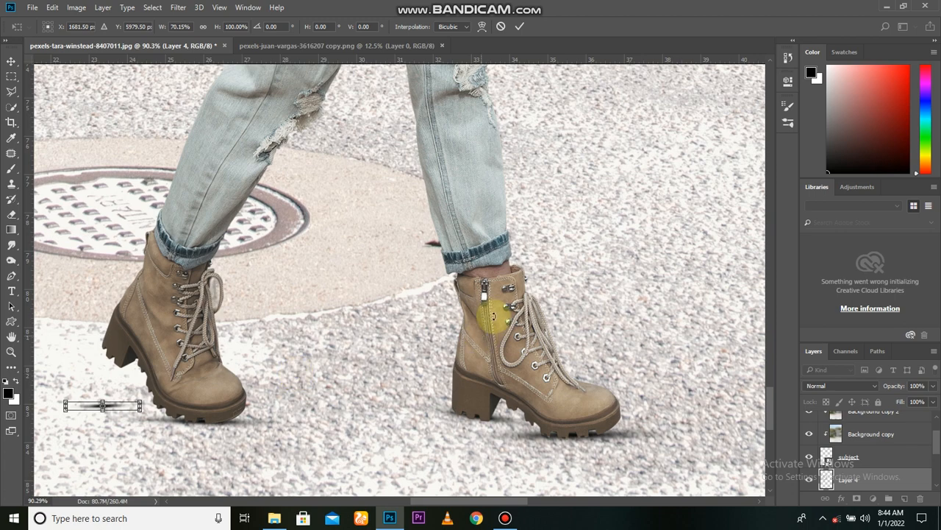
left_click(519, 26)
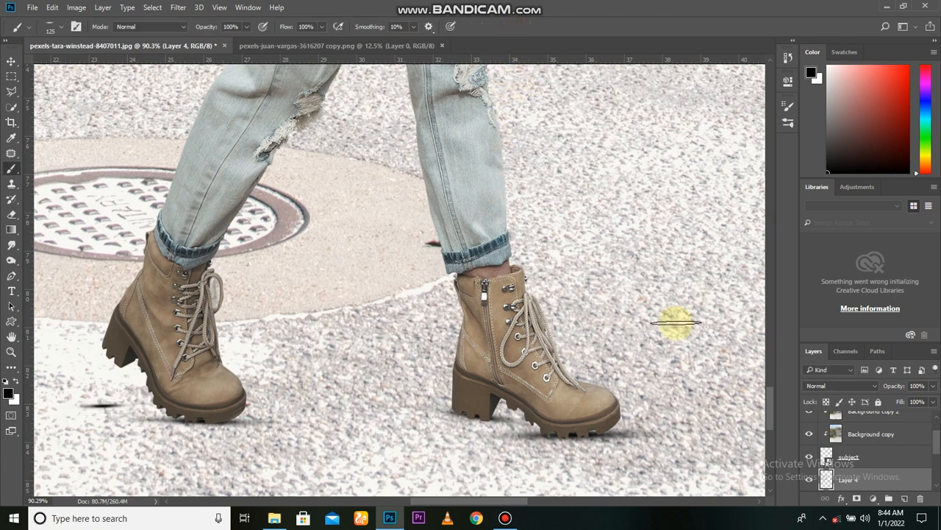
Reduce the rear heel shadow's layer opacity to 44% and check the shadows against the whole scene.
left_click_drag(889, 388, 862, 395)
scroll(446, 441, "down", 5)
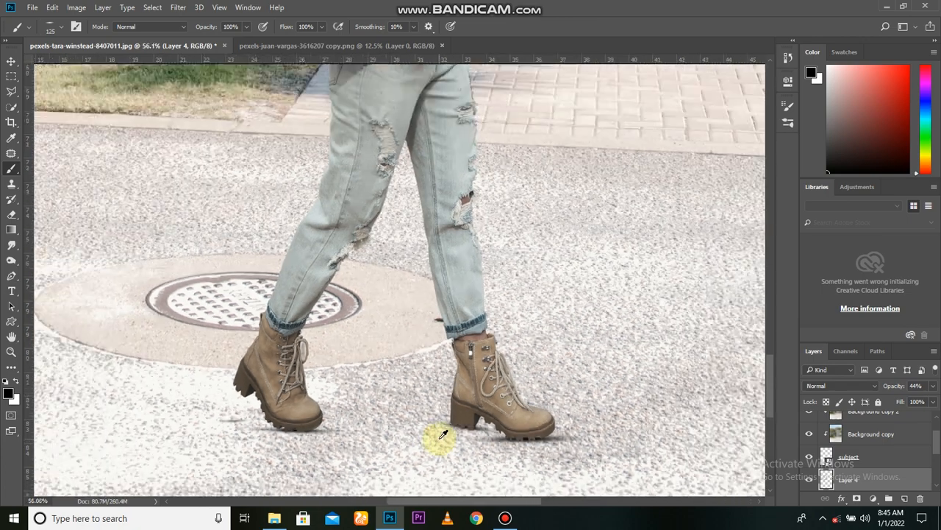
key("v")
scroll(414, 444, "down", 5)
scroll(456, 464, "down", 6)
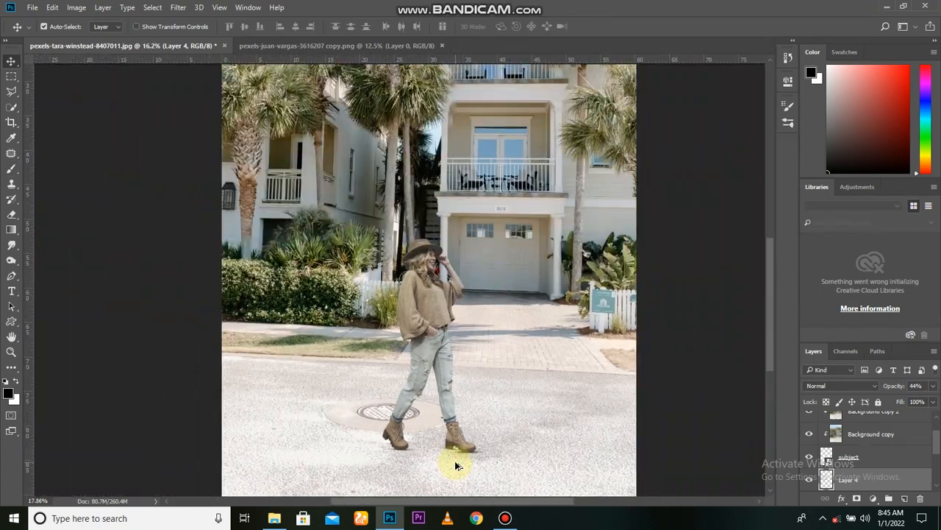
Select all the painted boot shadow layers beneath the subject and merge them into a single layer.
scroll(456, 463, "up", 2)
left_click_drag(456, 462, 412, 401)
scroll(447, 439, "up", 1)
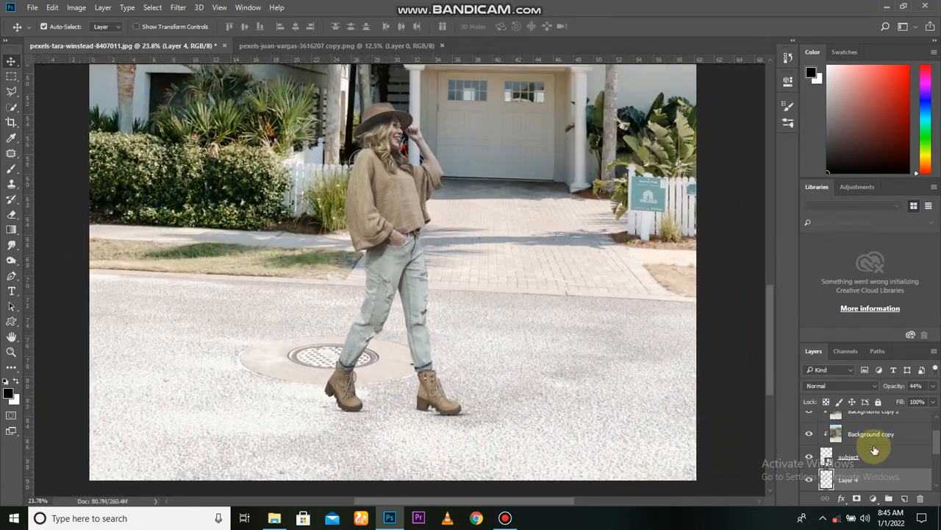
left_click(811, 479)
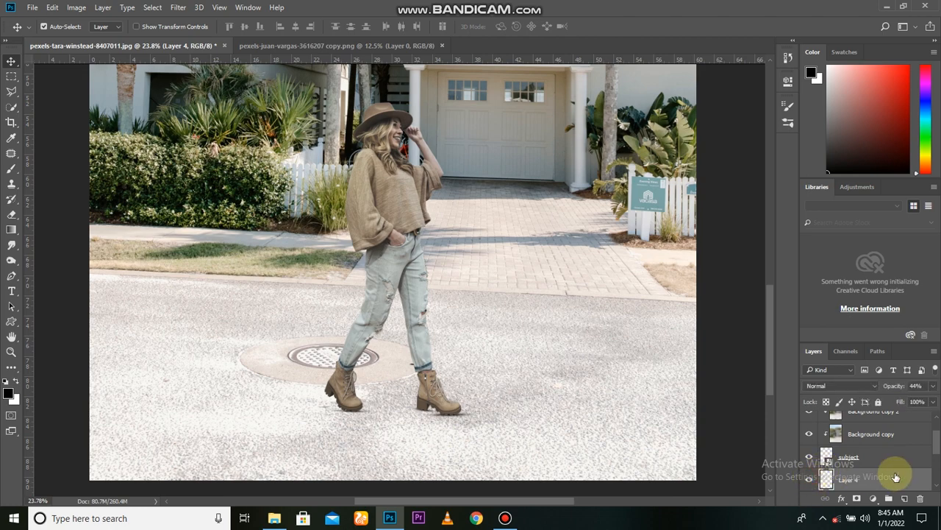
scroll(865, 458, "down", 4)
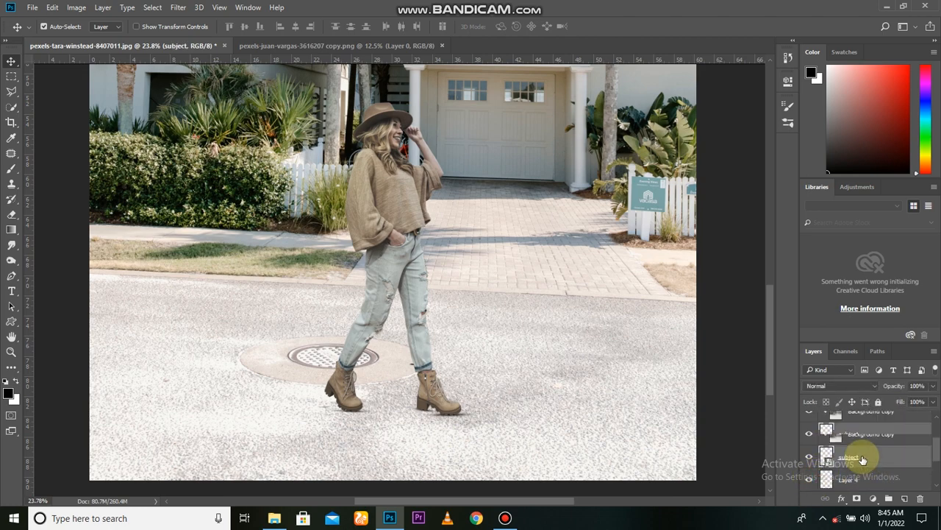
key("ctrl+e")
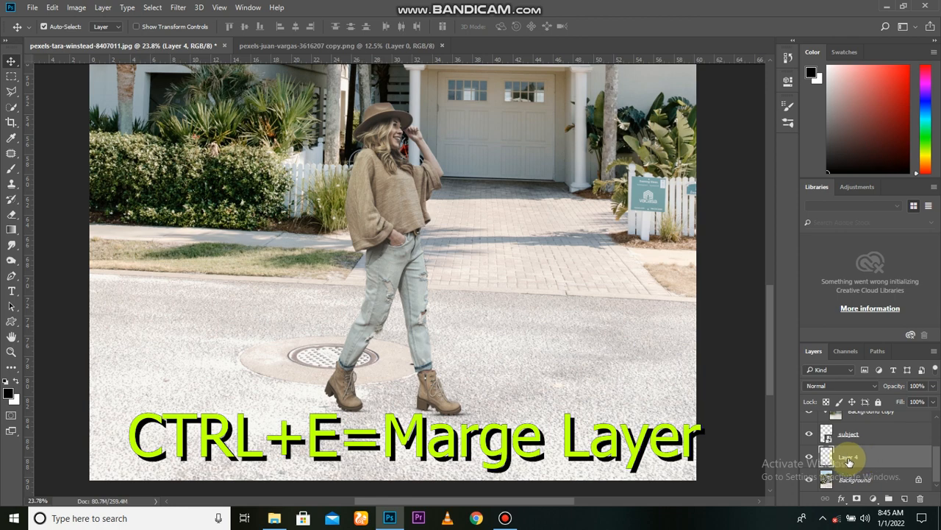
Rename the merged shadow layer as contact point shadow and check its effect on the scene.
left_click(848, 457)
type("contact point shadow")
key("Return")
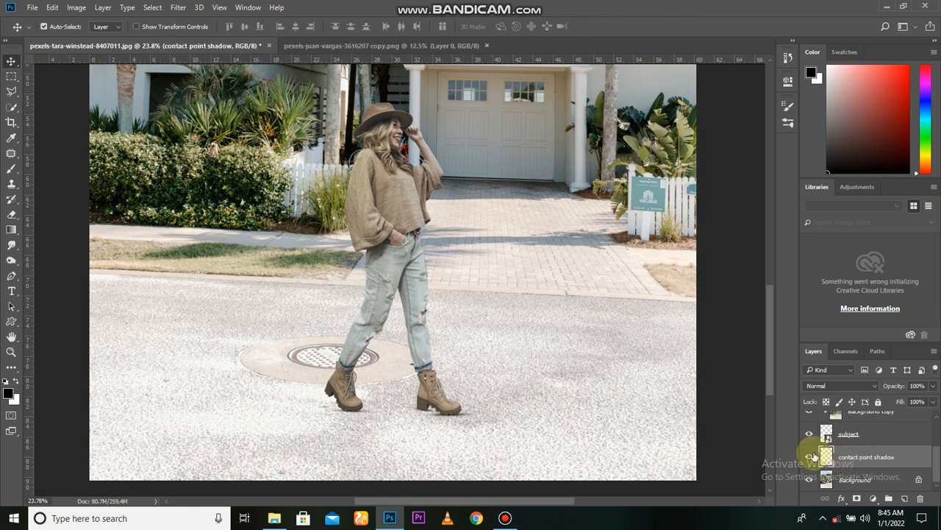
scroll(447, 428, "down", 2)
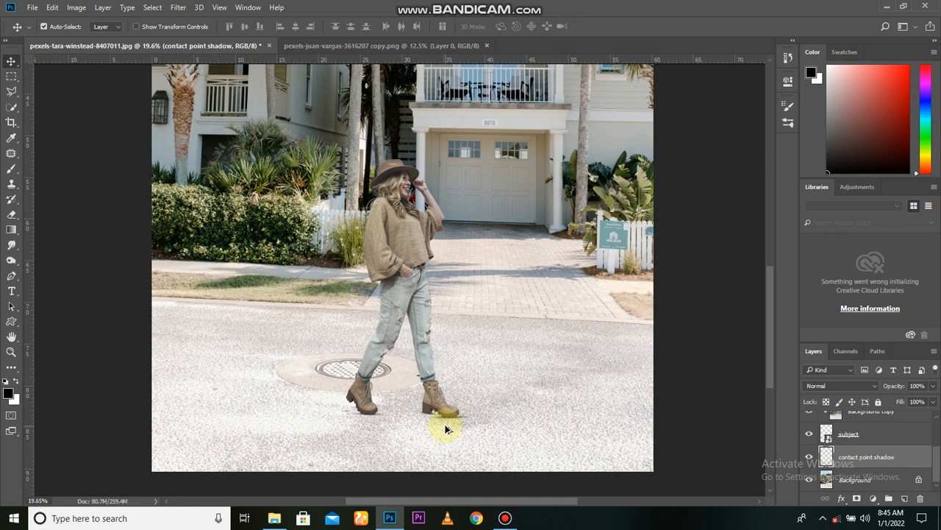
left_click(810, 456)
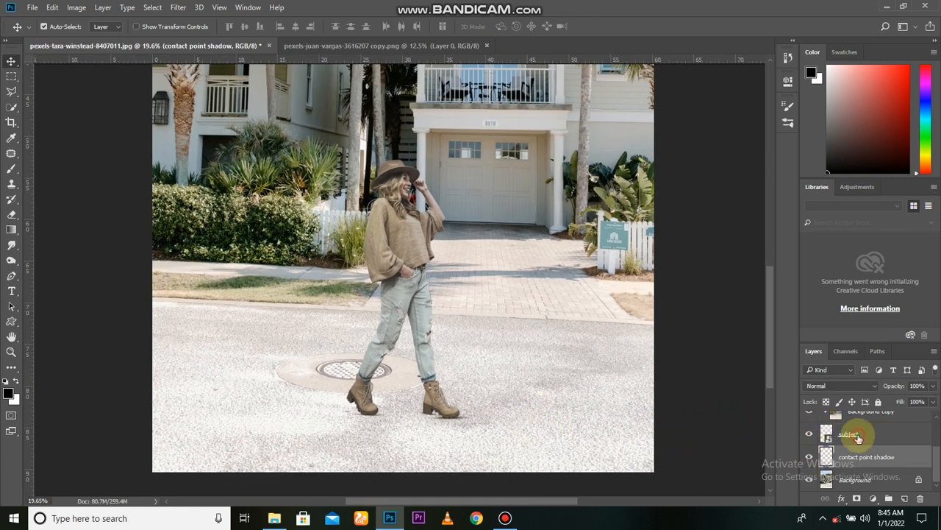
Load the subject's outline as a selection, fill it with black on a new layer beneath the subject, and deselect.
left_click(858, 438)
left_click(827, 434, "ctrl")
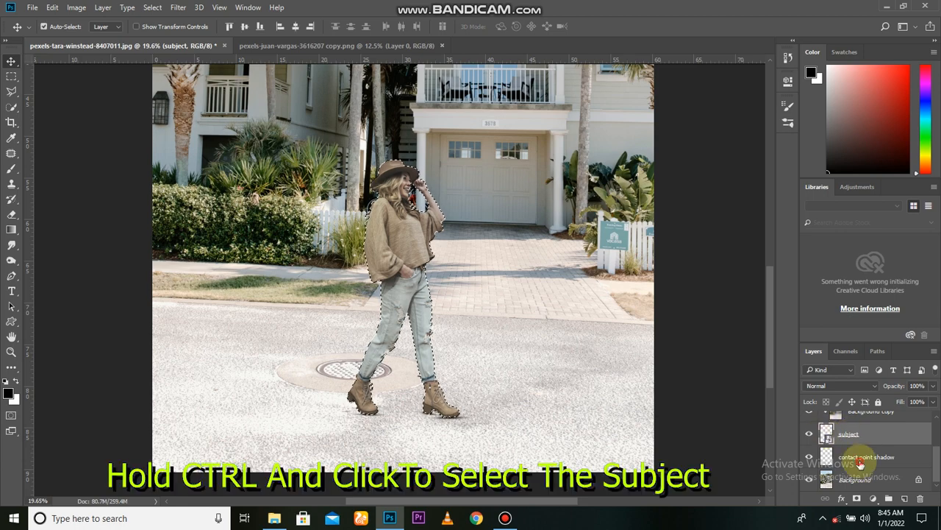
left_click(904, 498)
key("alt+BackSpace")
key("ctrl+d")
scroll(423, 378, "down", 2)
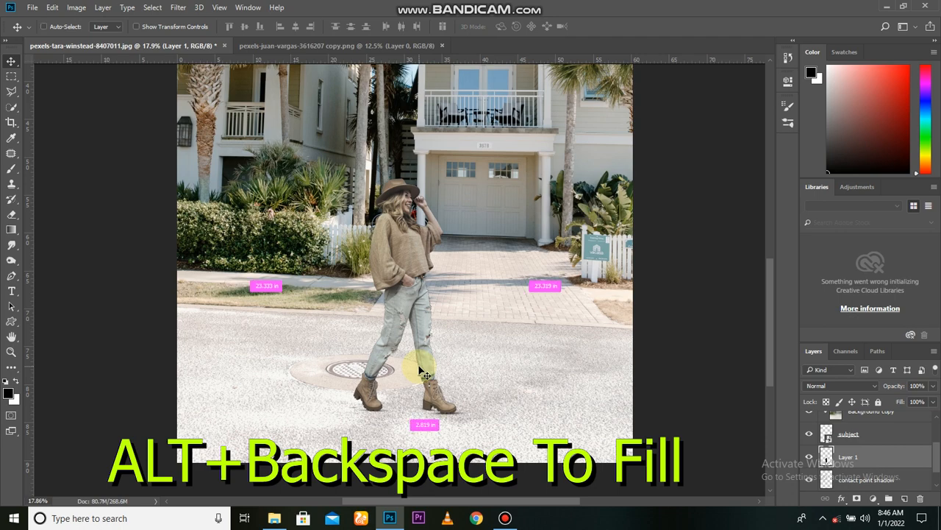
Flip the black silhouette vertically and place it upside down directly below the boots.
key("ctrl+t")
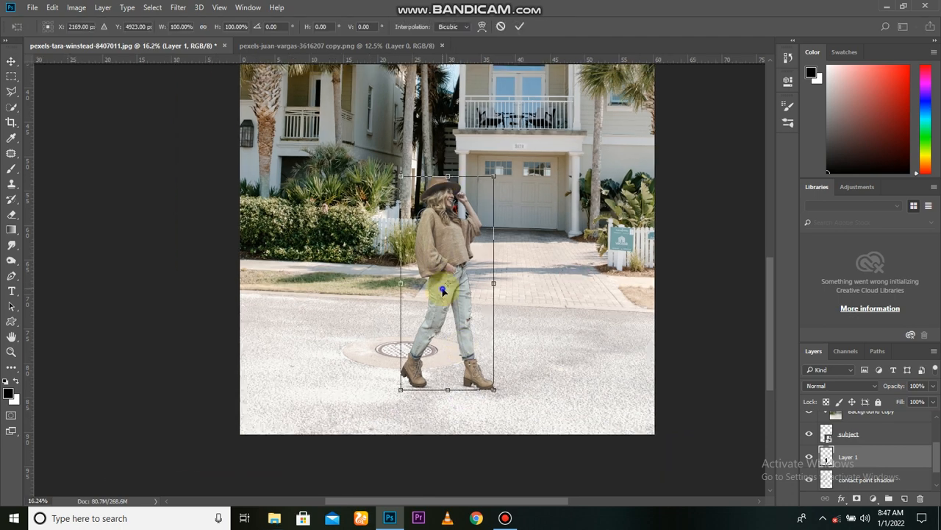
right_click(442, 291)
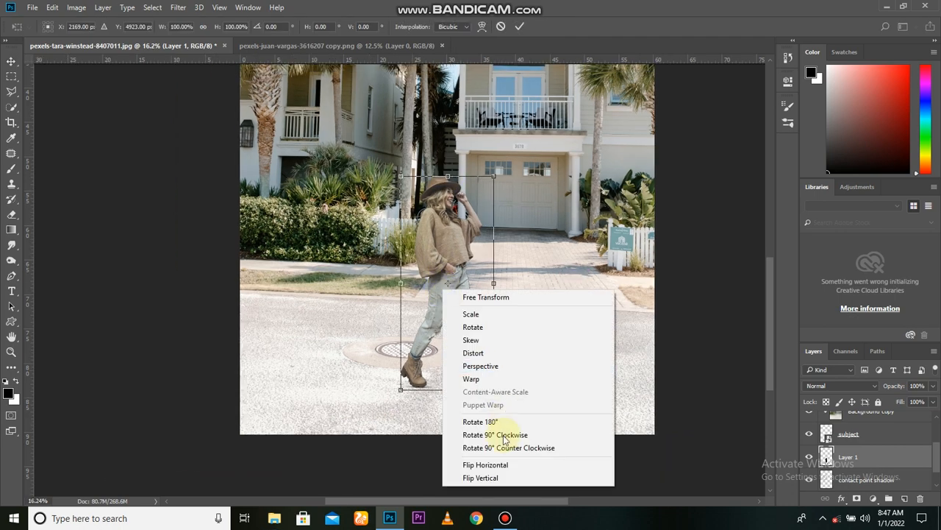
left_click(498, 473)
left_click_drag(434, 352, 423, 454)
scroll(423, 454, "up", 2)
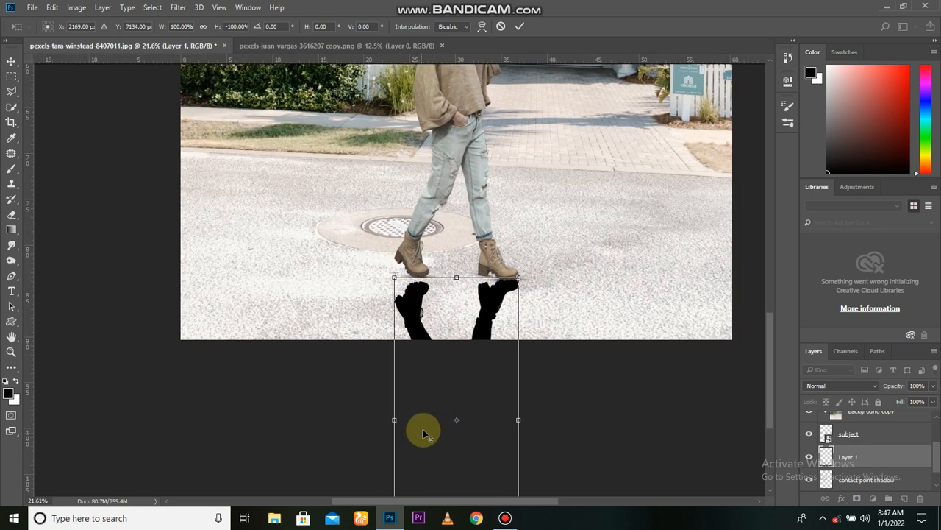
Rotate the flipped silhouette about 12° clockwise, nudge it up against the boot soles, and apply the transform.
left_click_drag(579, 419, 457, 405)
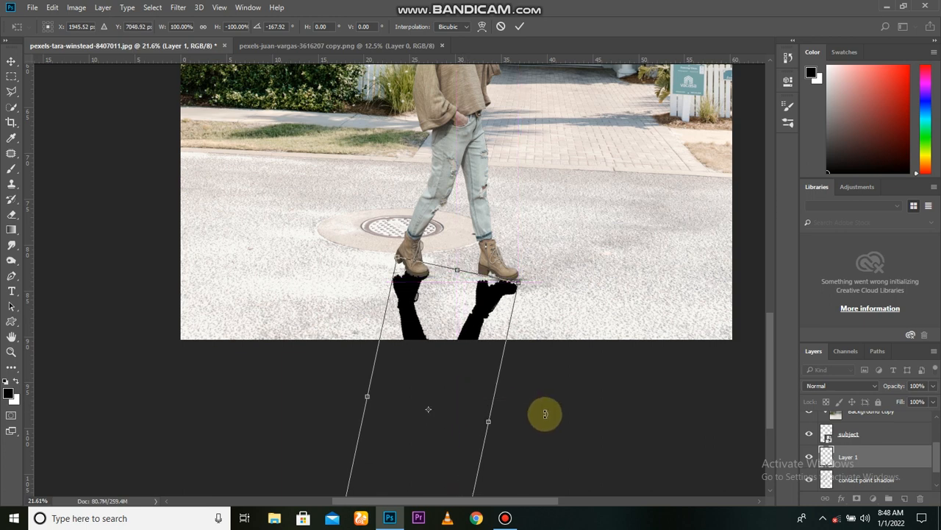
key("Up")
key("Up")
key("Down")
key("Left")
key("Left")
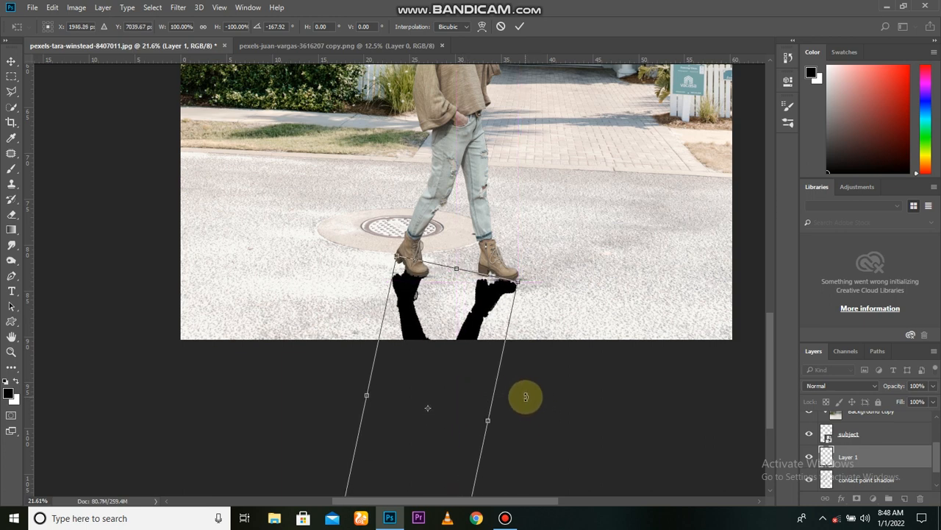
left_click(519, 27)
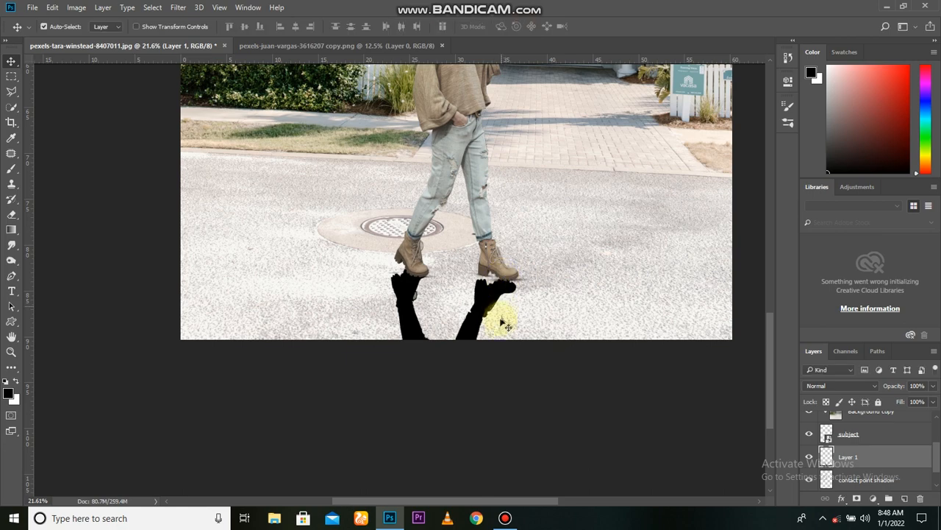
Distort the silhouette's two lower corners leftward and upward so it stretches into a long, low shadow across the road.
scroll(489, 331, "down", 3)
key("ctrl+t")
right_click(473, 322)
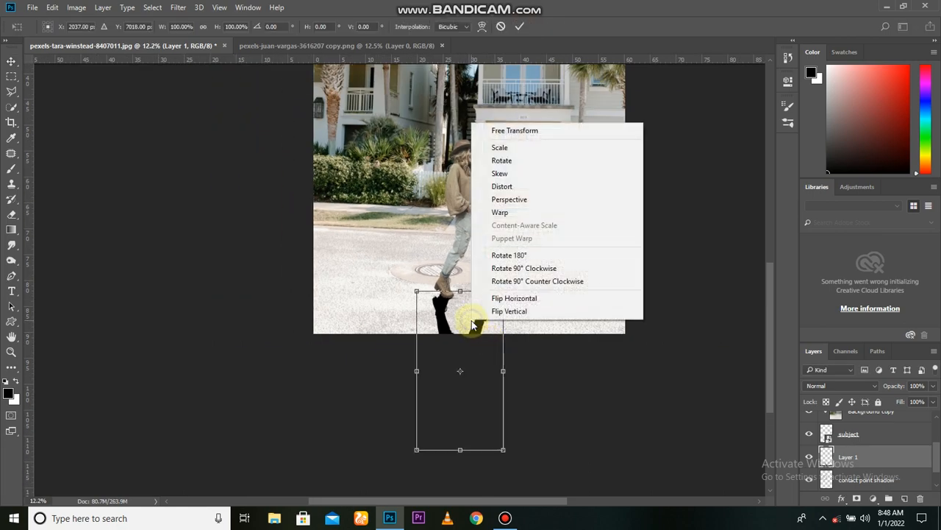
left_click(501, 186)
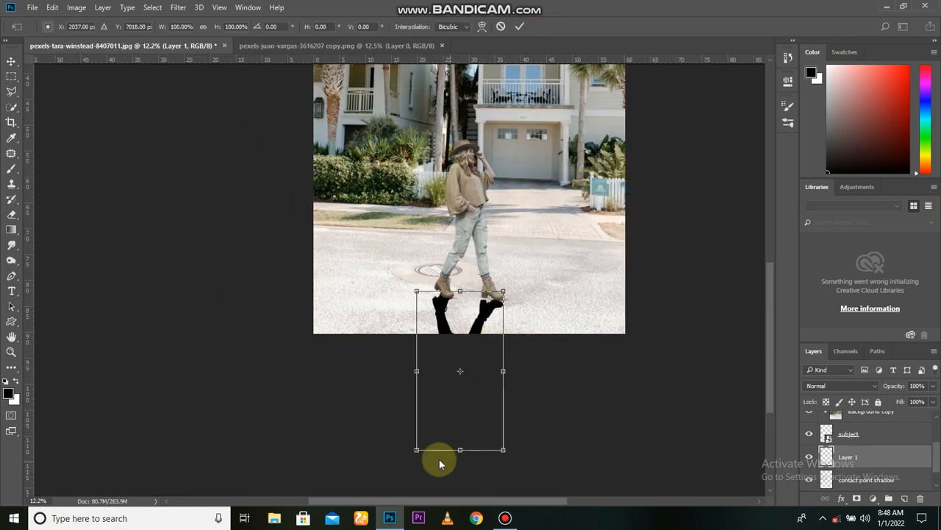
left_click_drag(418, 449, 258, 429)
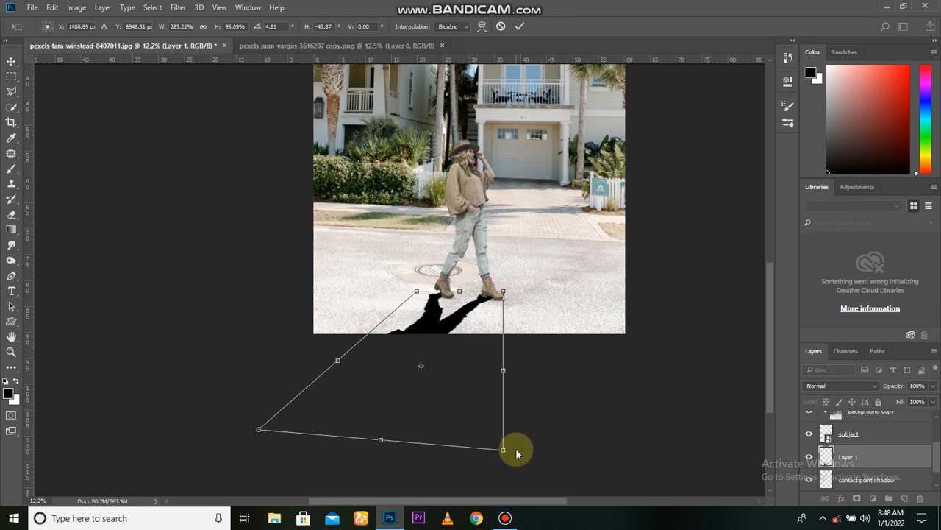
left_click_drag(503, 449, 373, 429)
mouse_move(257, 429)
left_mouse_down()
mouse_move(248, 322)
mouse_move(262, 321)
mouse_move(252, 311)
mouse_move(259, 323)
left_mouse_up()
left_click_drag(372, 426, 347, 370)
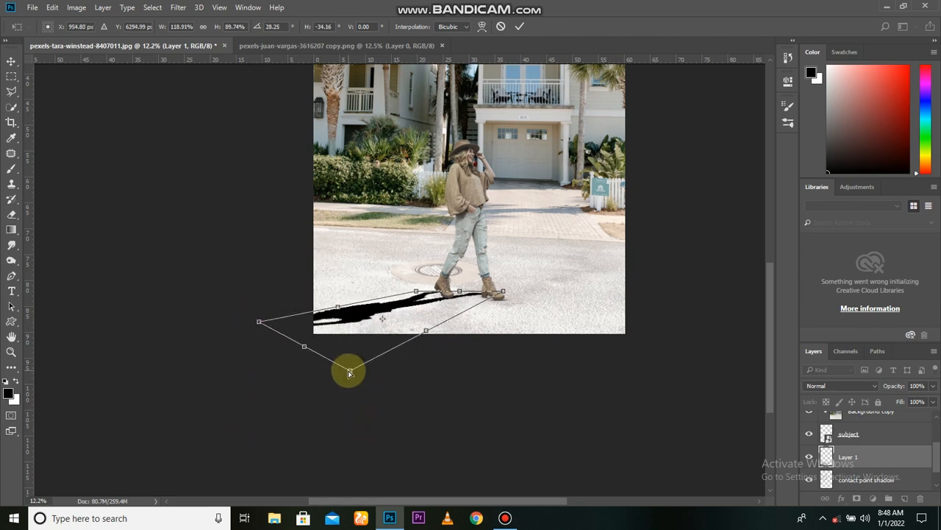
Shift the distorted shadow so its feet meet both boot soles, and apply the transform.
scroll(395, 353, "up", 2)
scroll(437, 287, "up", 2)
left_click_drag(491, 276, 502, 289)
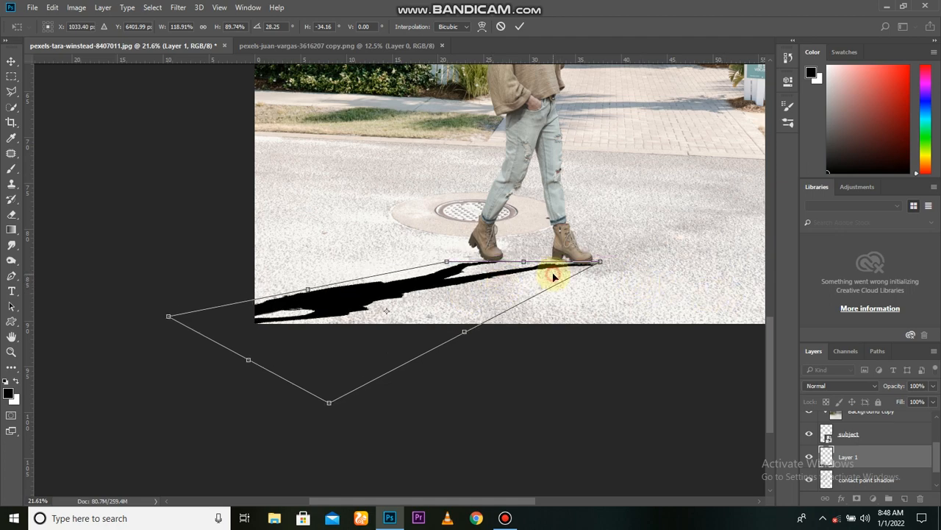
mouse_move(554, 276)
left_mouse_down()
mouse_move(563, 267)
mouse_move(561, 292)
left_mouse_up()
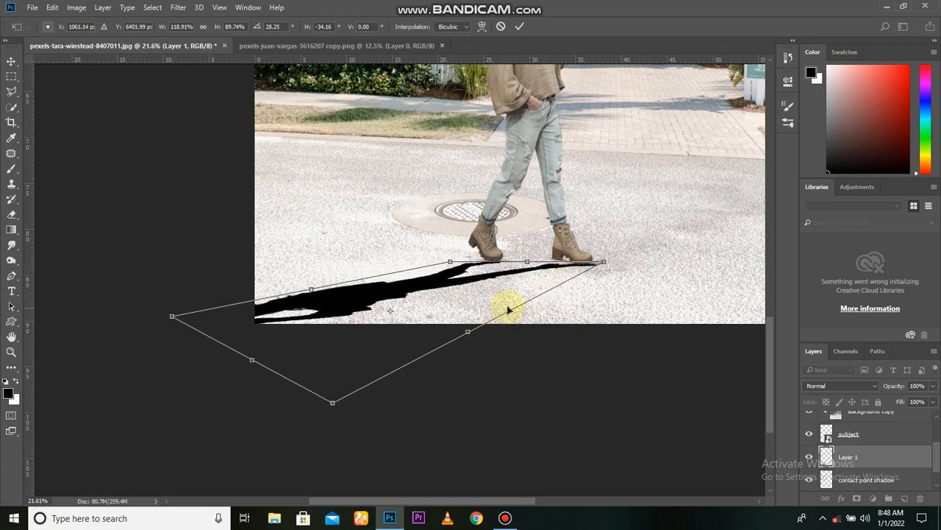
scroll(507, 311, "down", 5)
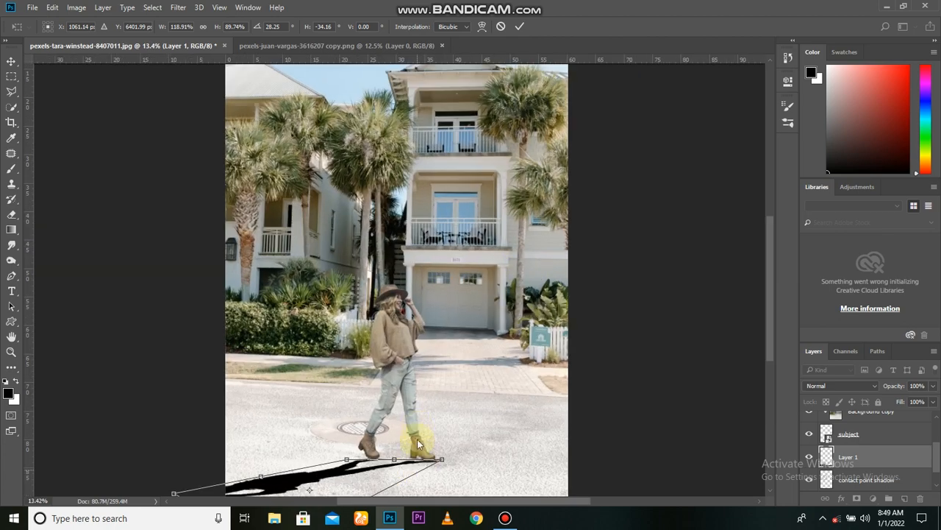
left_click_drag(456, 377, 463, 321)
scroll(457, 370, "up", 1)
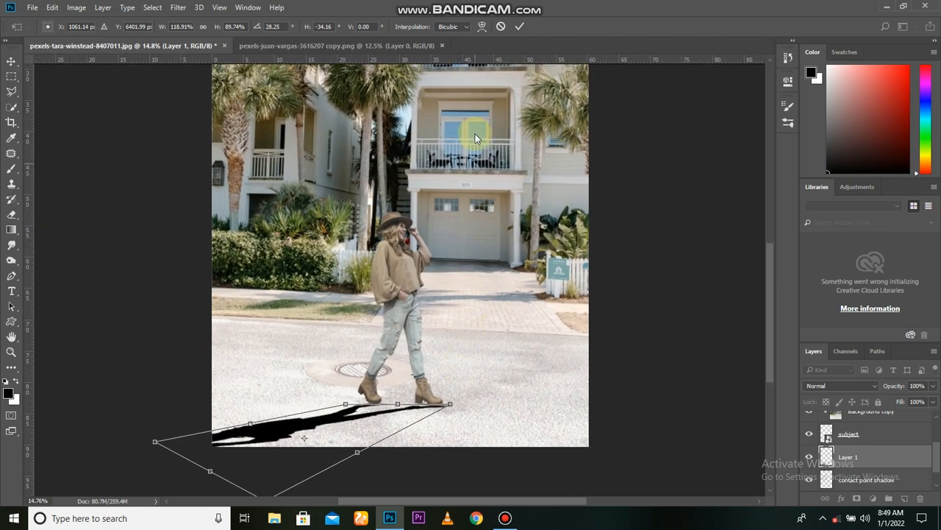
left_click(519, 26)
With a size 125 black brush, paint in the gap between the front boot's heel and its cast shadow.
scroll(403, 433, "up", 10)
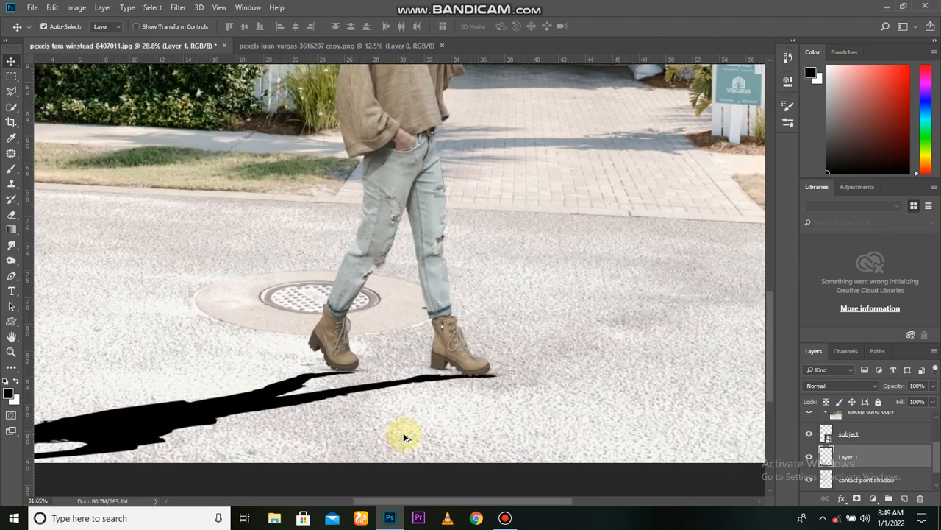
scroll(403, 432, "up", 3)
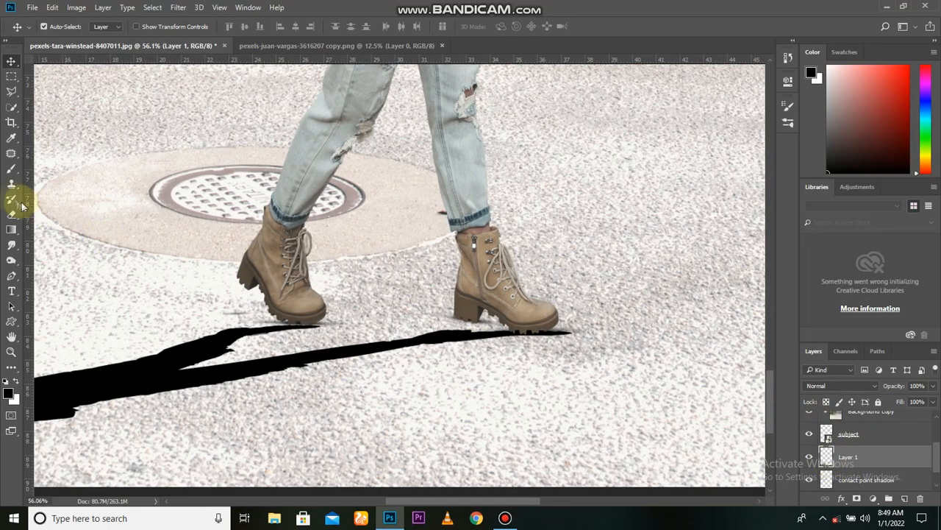
left_click(10, 173)
mouse_move(465, 323)
left_mouse_down()
mouse_move(444, 337)
mouse_move(458, 323)
mouse_move(461, 334)
mouse_move(439, 330)
mouse_move(490, 331)
mouse_move(453, 334)
mouse_move(488, 330)
mouse_move(461, 329)
mouse_move(486, 319)
mouse_move(460, 323)
left_mouse_up()
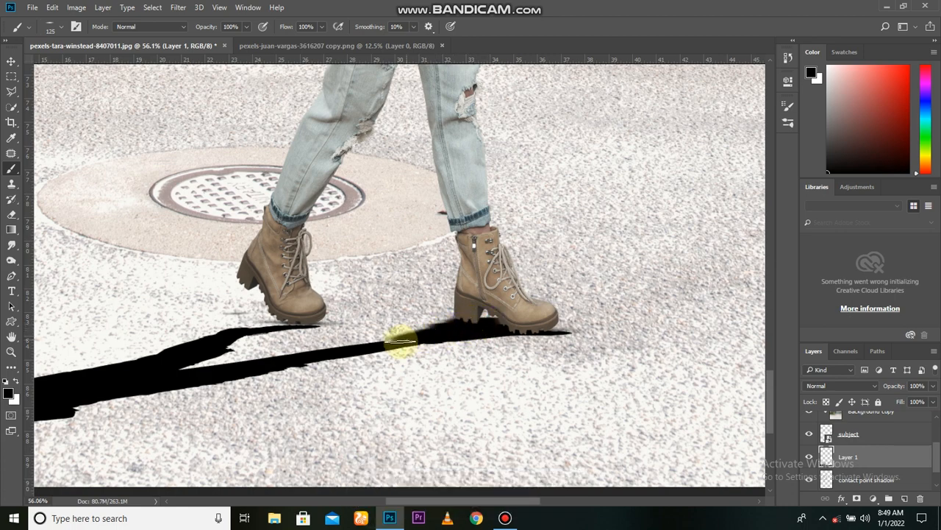
mouse_move(351, 340)
left_mouse_down()
mouse_move(229, 345)
mouse_move(226, 372)
left_mouse_up()
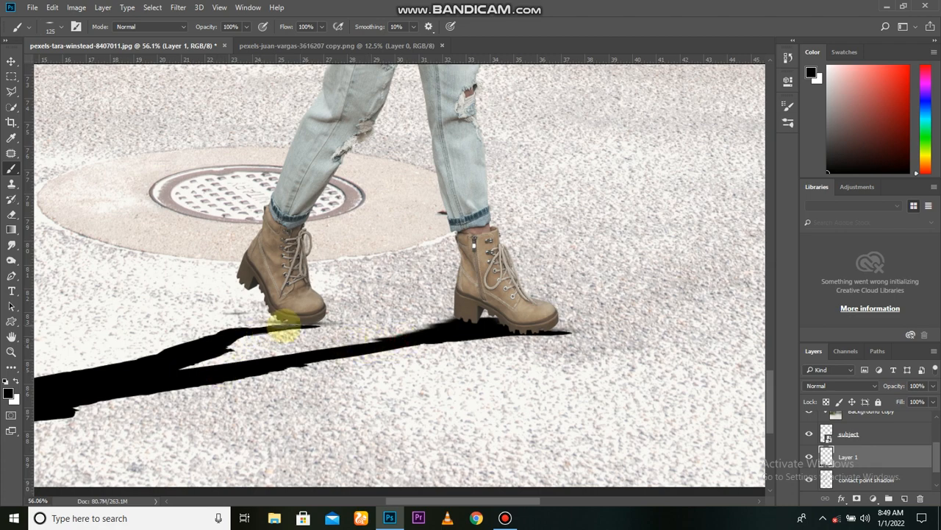
Paint black along the cast shadow beneath the rear boot to thicken it behind the sole under the raised heel.
left_click_drag(285, 325, 248, 328)
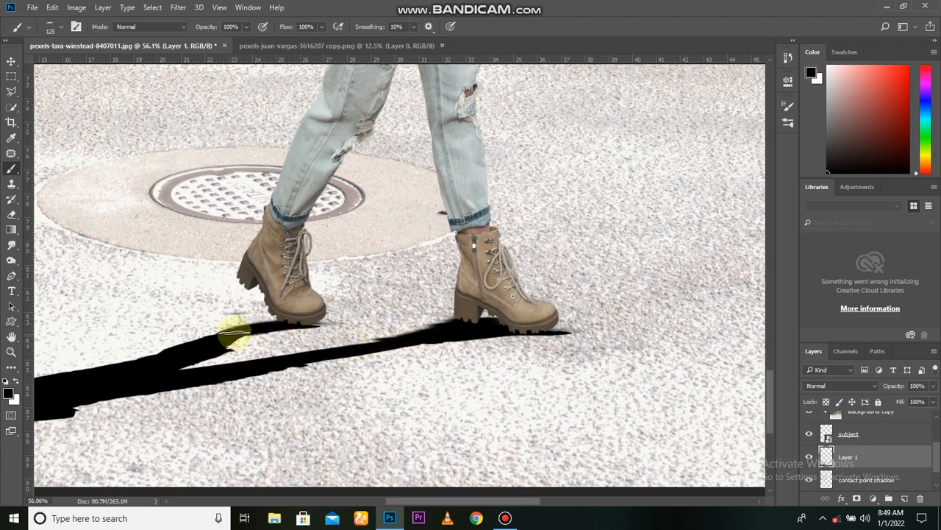
mouse_move(231, 335)
left_mouse_down()
mouse_move(167, 357)
mouse_move(218, 336)
mouse_move(192, 348)
mouse_move(215, 352)
left_mouse_up()
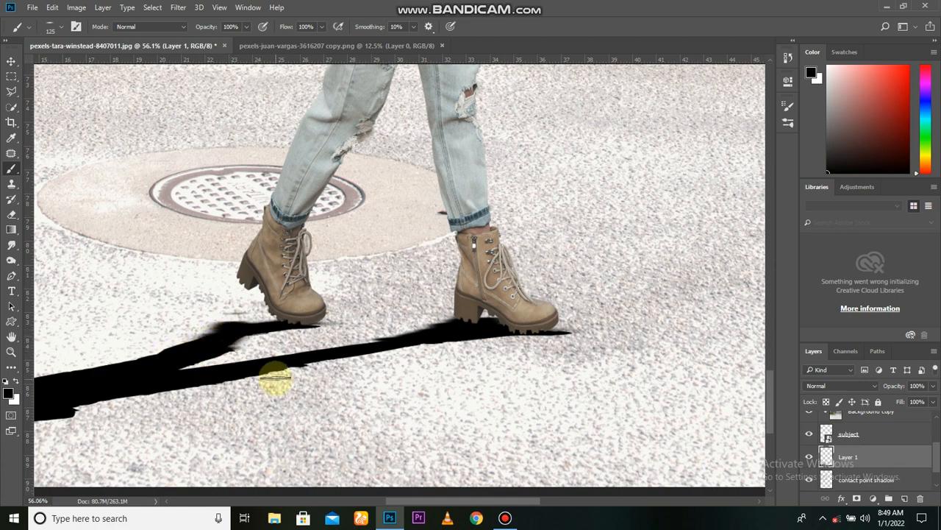
scroll(346, 380, "down", 2)
scroll(361, 363, "up", 3)
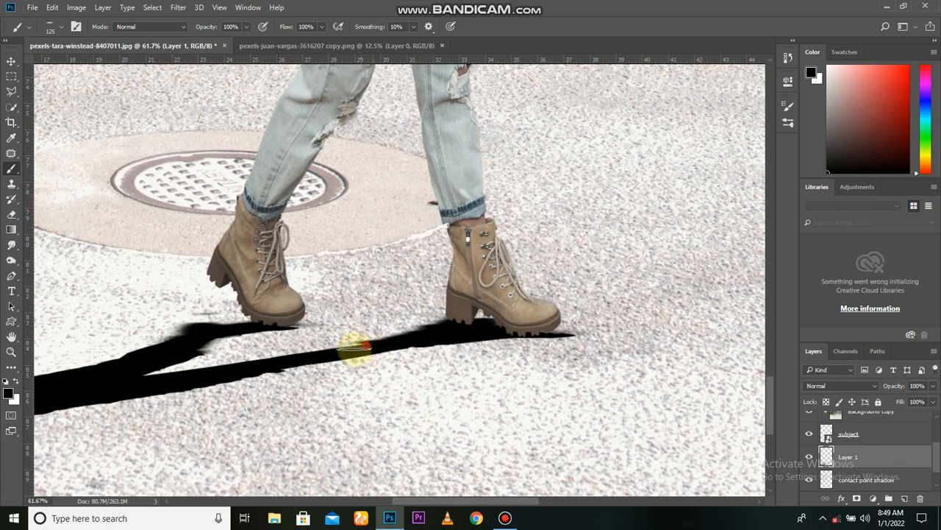
scroll(412, 371, "down", 2)
scroll(478, 361, "up", 1)
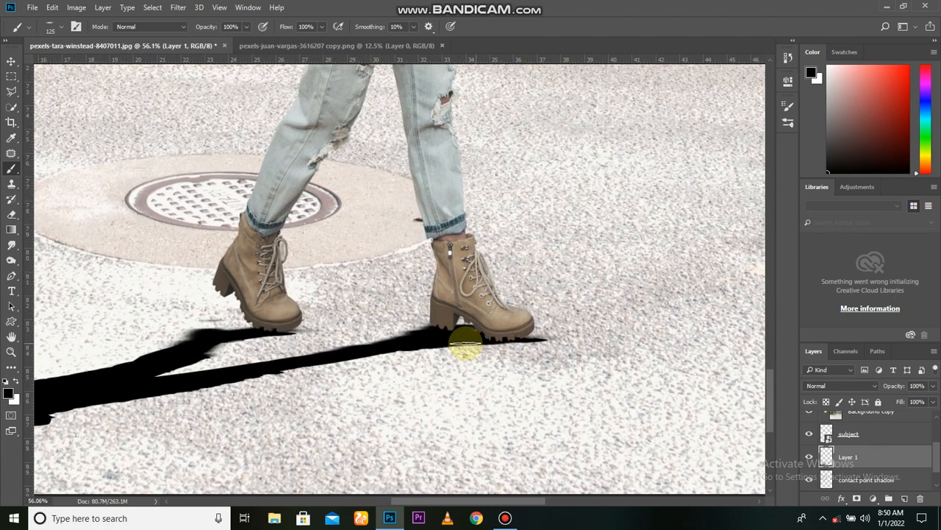
scroll(507, 354, "down", 1)
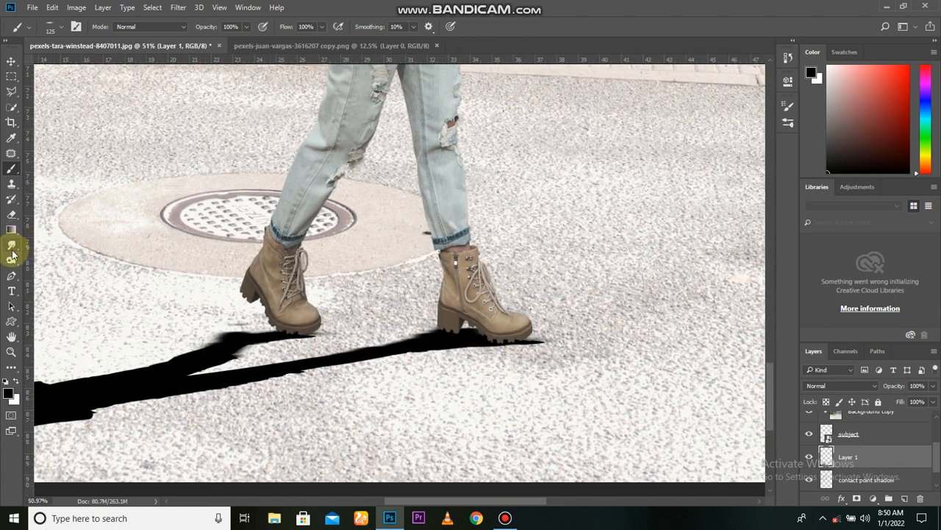
Erase the excess tip of the cast shadow beyond the front boot's toe with a size 50 eraser.
left_click(11, 214)
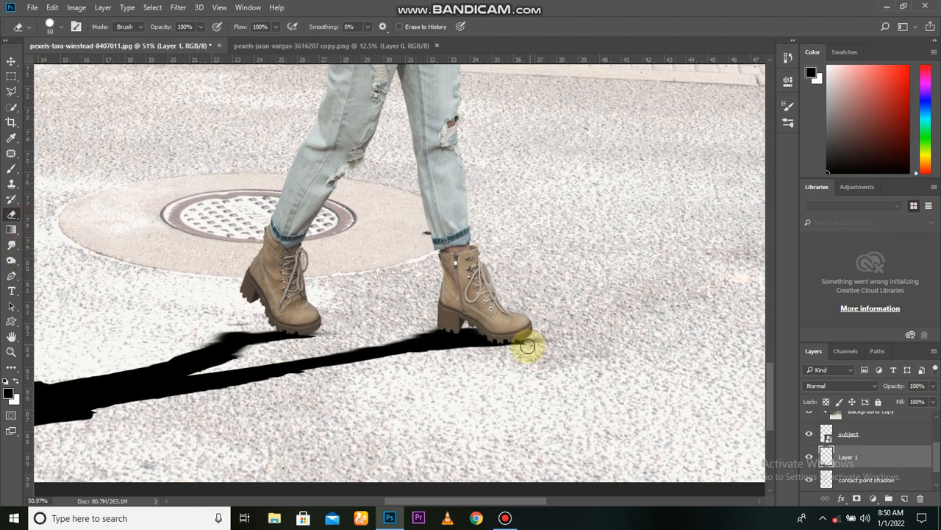
scroll(365, 370, "down", 2)
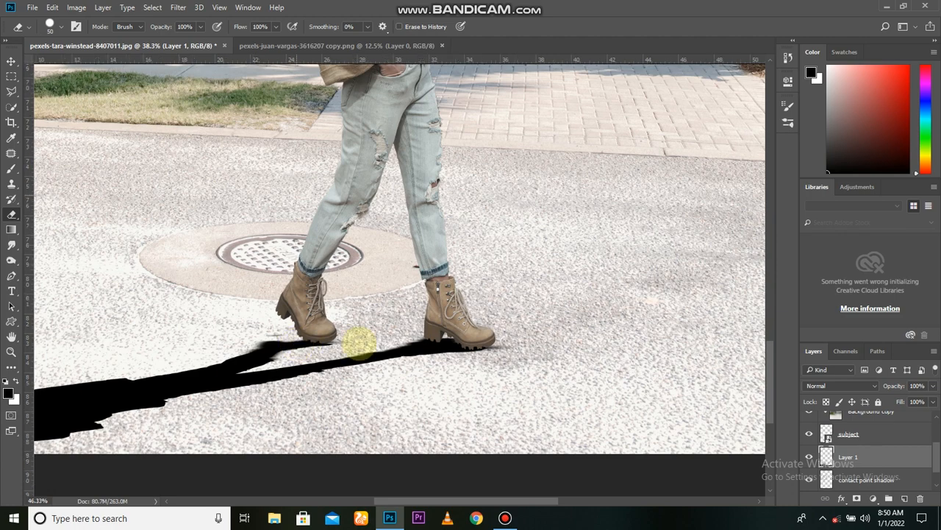
scroll(336, 336, "up", 5)
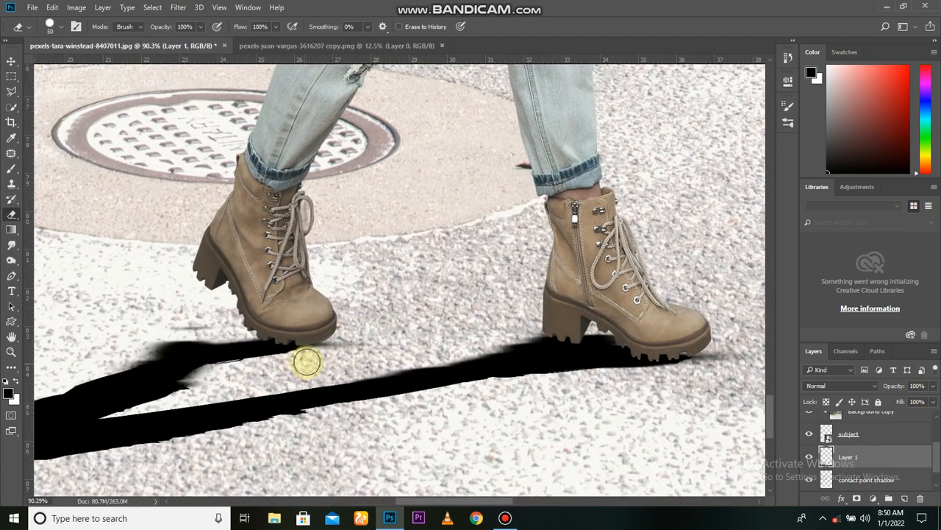
Set the cast shadow's Layer 1 to Multiply blending with 60% opacity.
key("b")
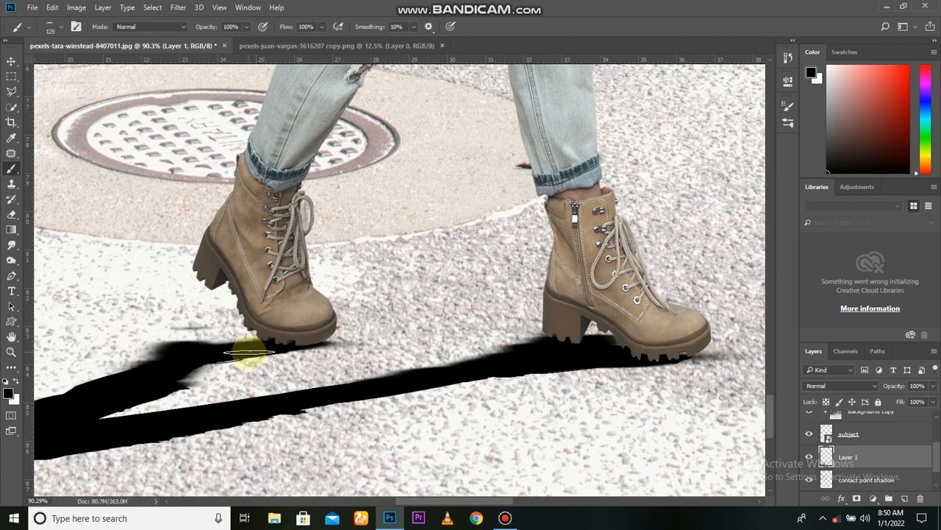
scroll(326, 346, "down", 5)
scroll(332, 347, "up", 1)
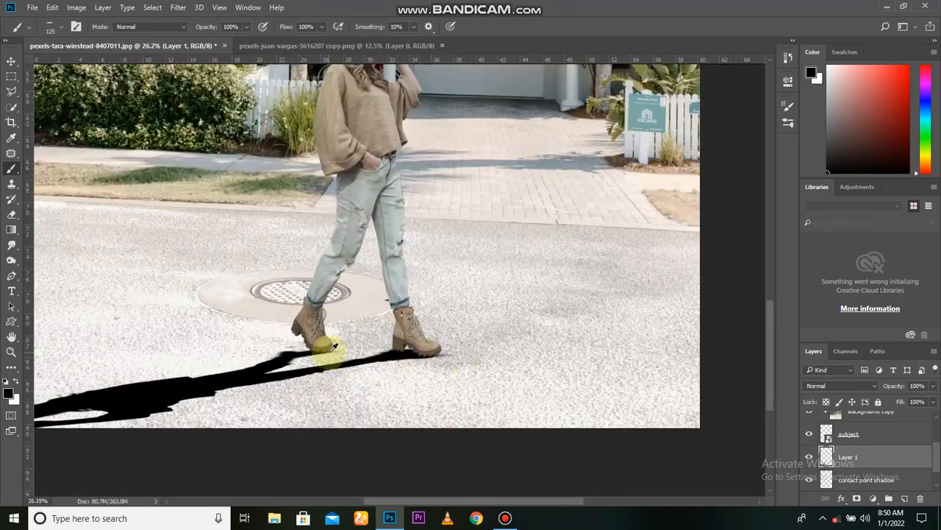
left_click(809, 457)
left_click(809, 457)
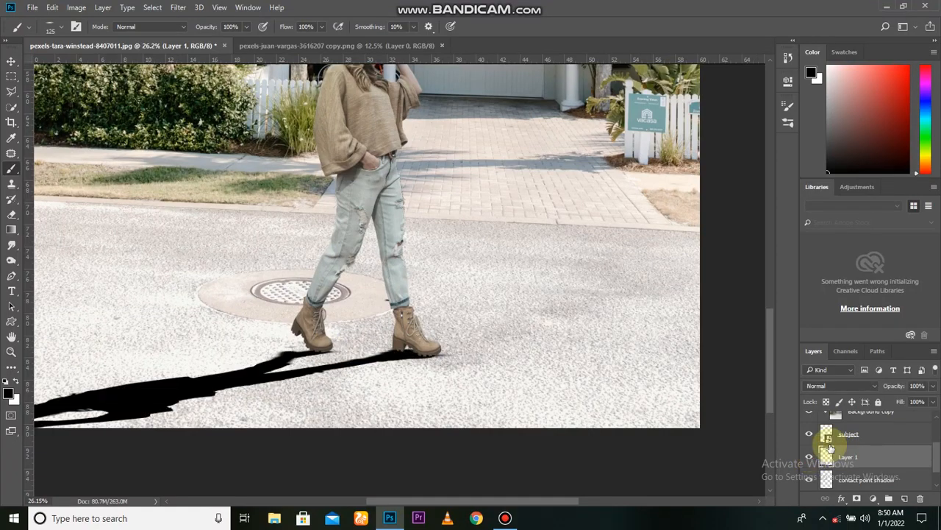
left_click(840, 385)
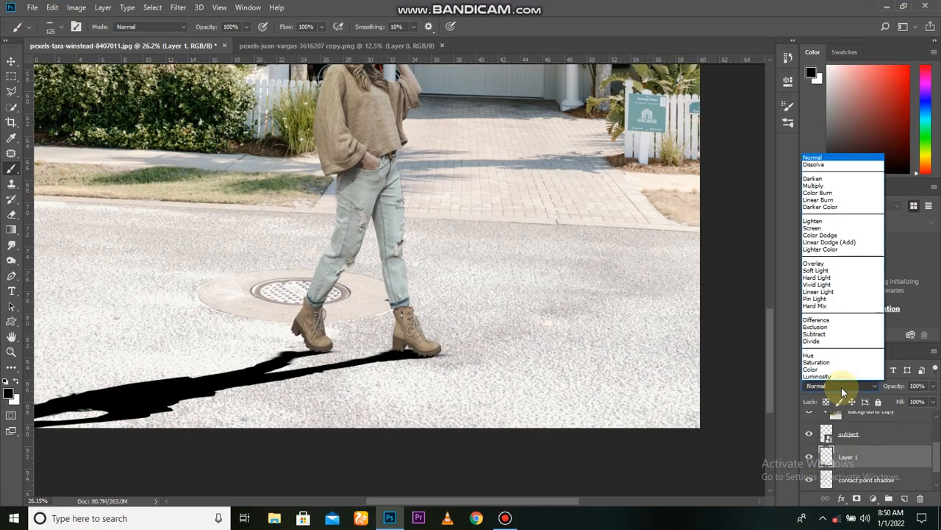
left_click(814, 186)
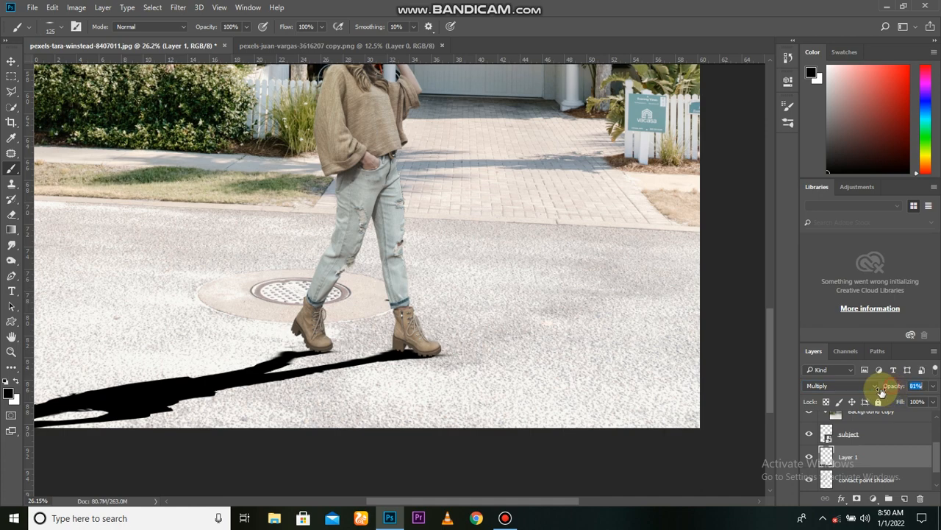
left_click_drag(882, 392, 868, 391)
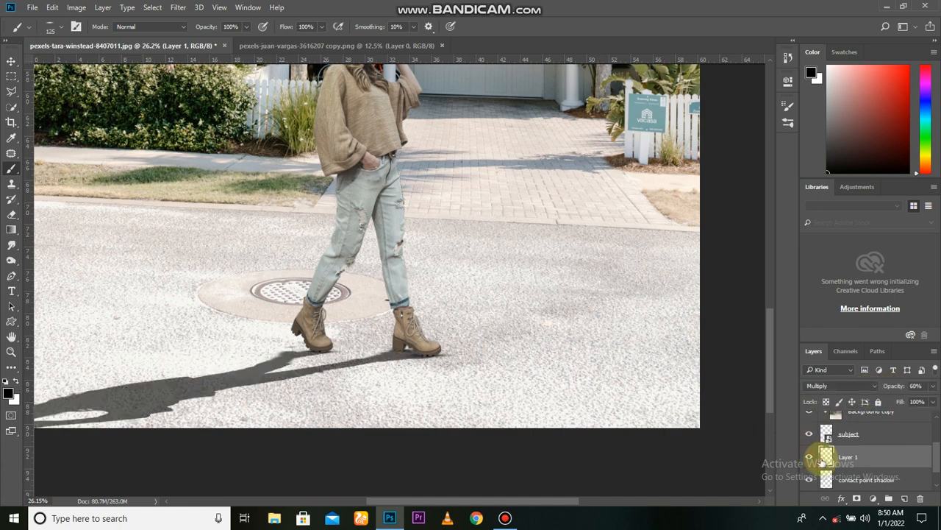
Convert the cast shadow layer to a Smart Object and rename it shadow.
right_click(851, 458)
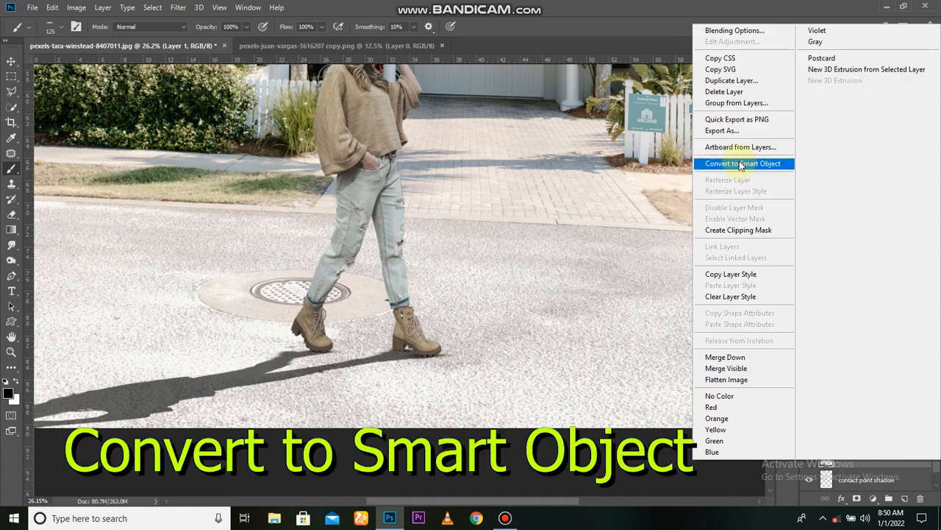
left_click(740, 160)
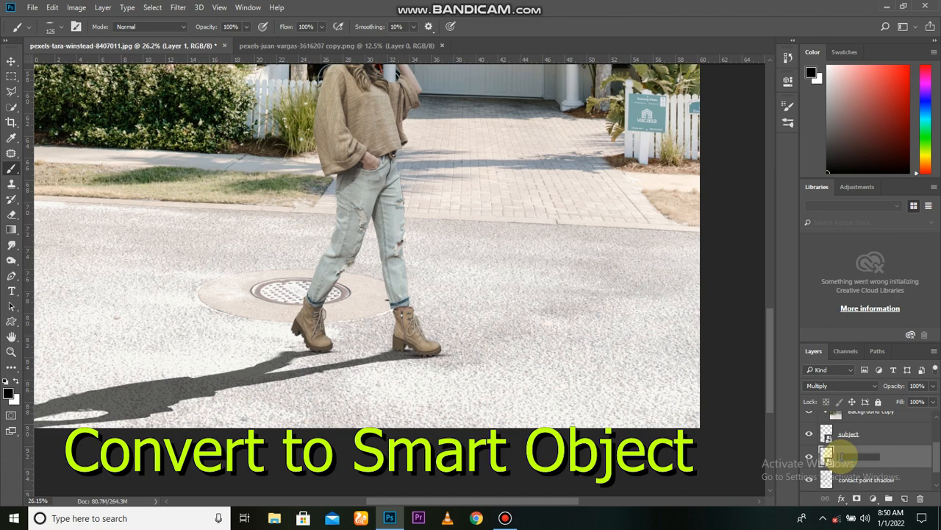
key("Return")
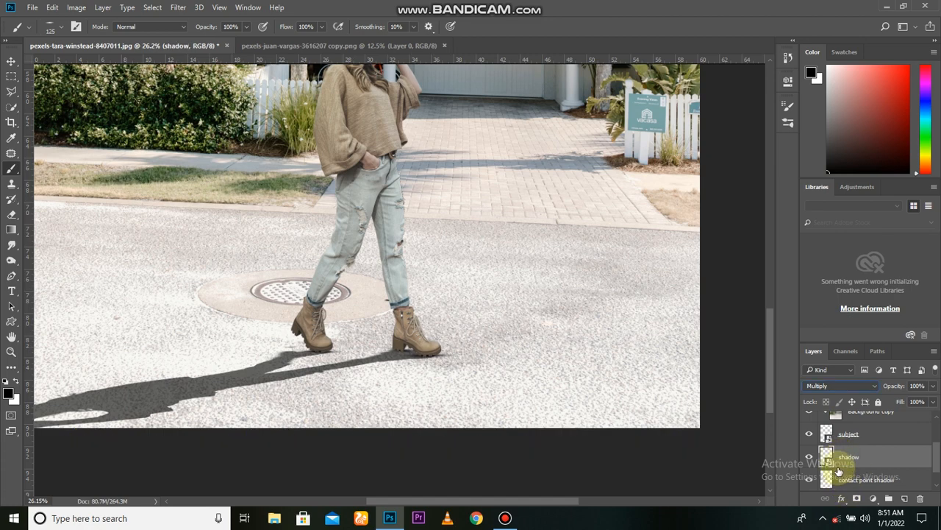
Add a Solid Color fill layer in dusty red (#b16464) above the shadow layer and clip it to the shadow.
left_click(11, 61)
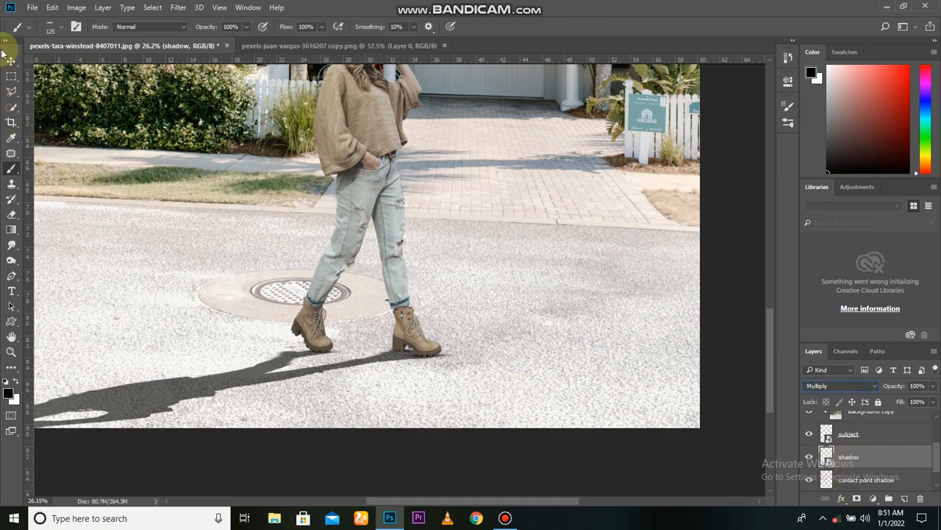
scroll(517, 331, "down", 1)
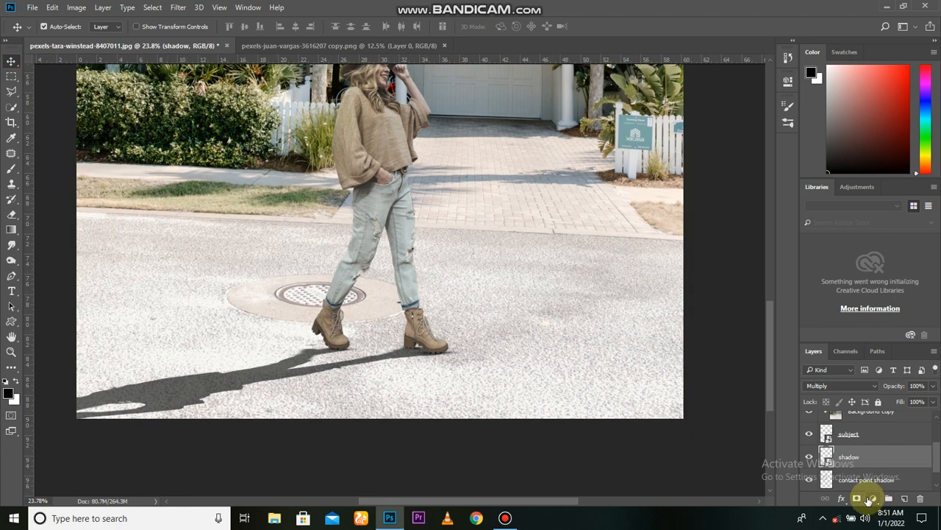
left_click(872, 500)
left_click(833, 245)
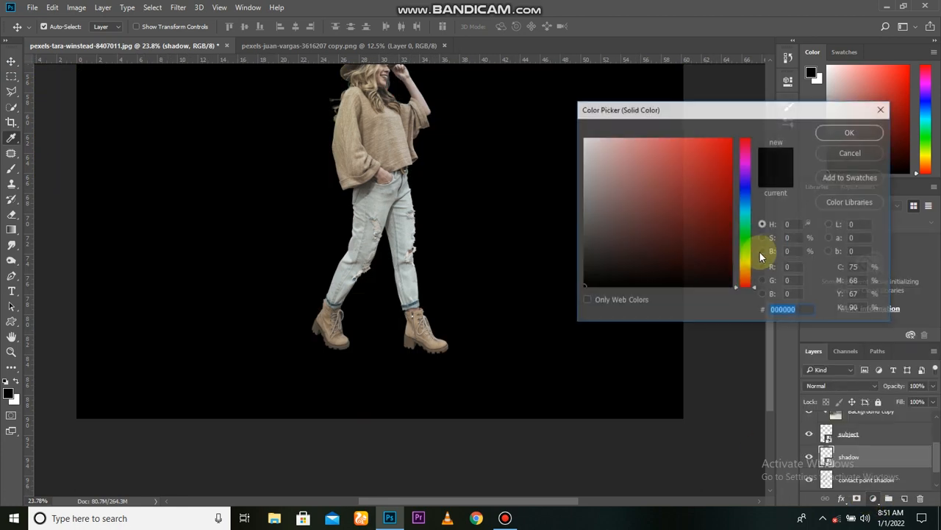
left_click(647, 184)
left_click(838, 133)
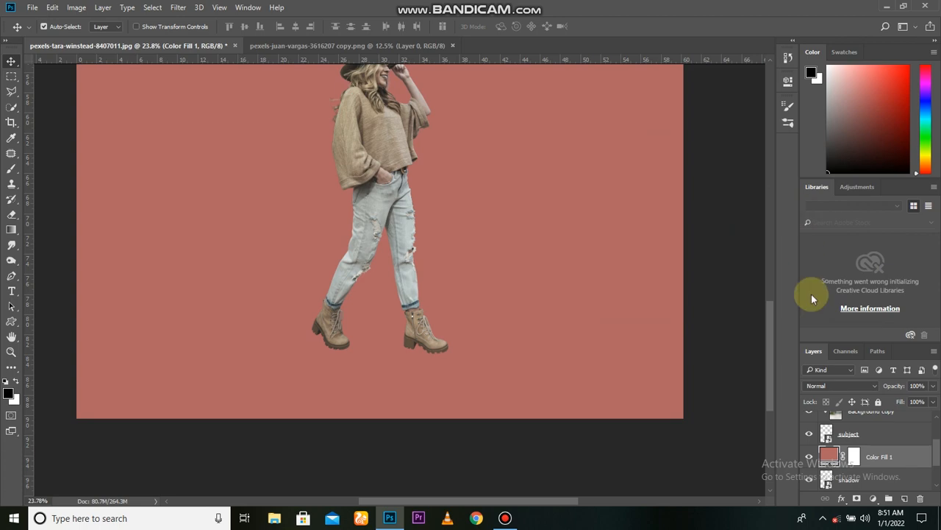
left_click(831, 468, "alt")
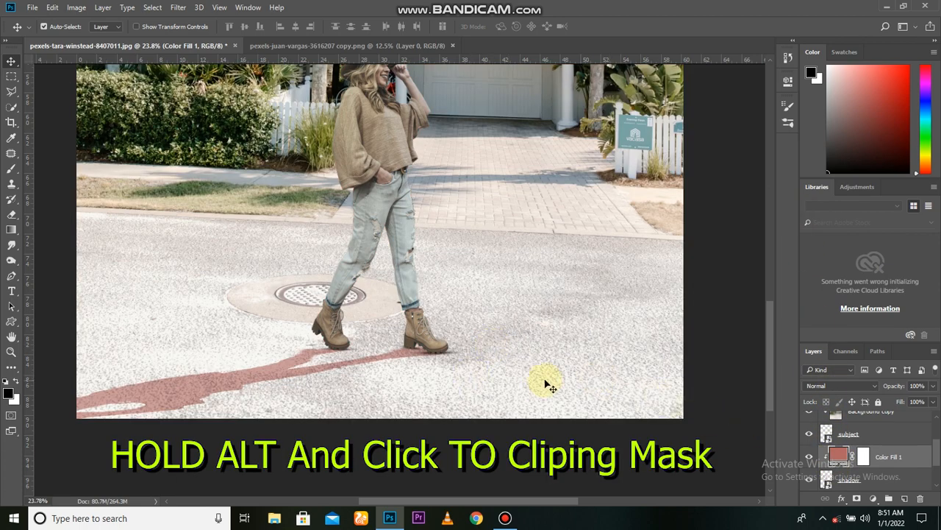
Change the clipped fill color to #8b959f, sampled from the existing tree shadow on the brick driveway.
double_click(838, 455)
left_click_drag(669, 115, 694, 122)
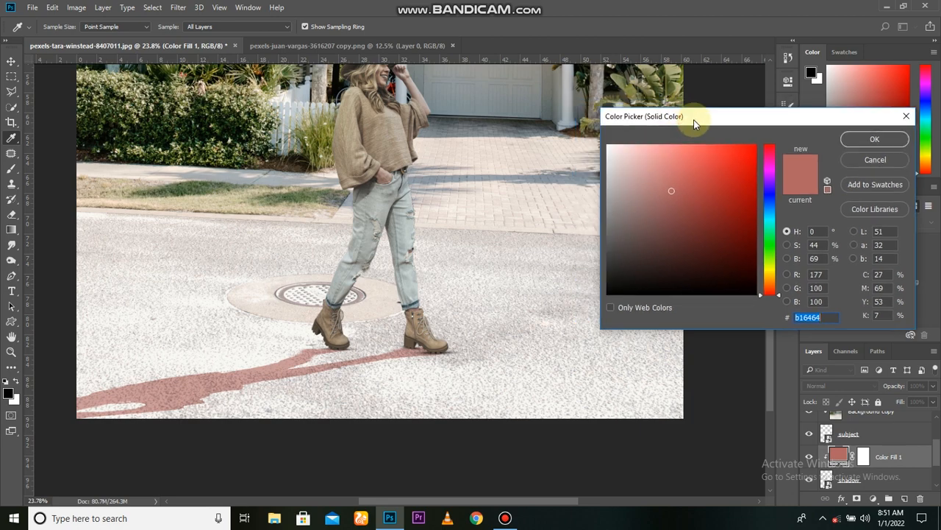
left_click(559, 175)
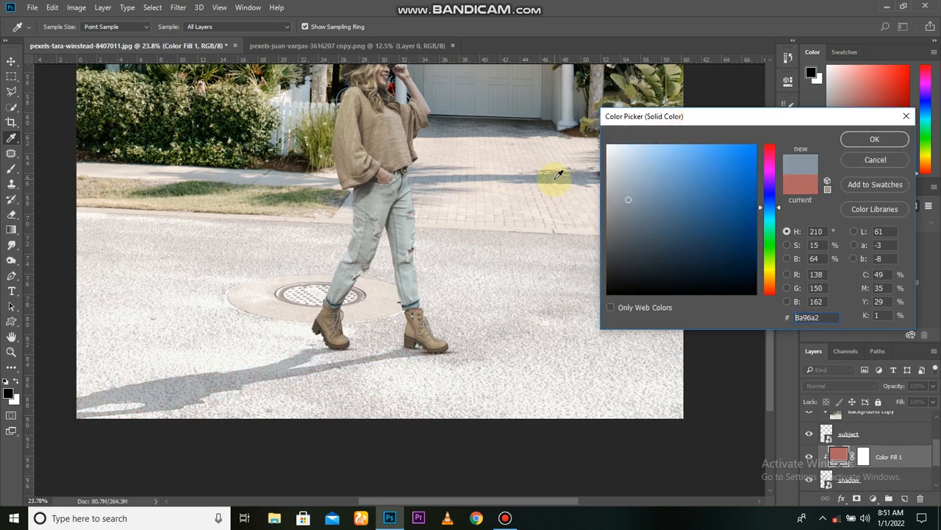
scroll(512, 189, "up", 3, "alt")
scroll(512, 189, "up", 2, "alt")
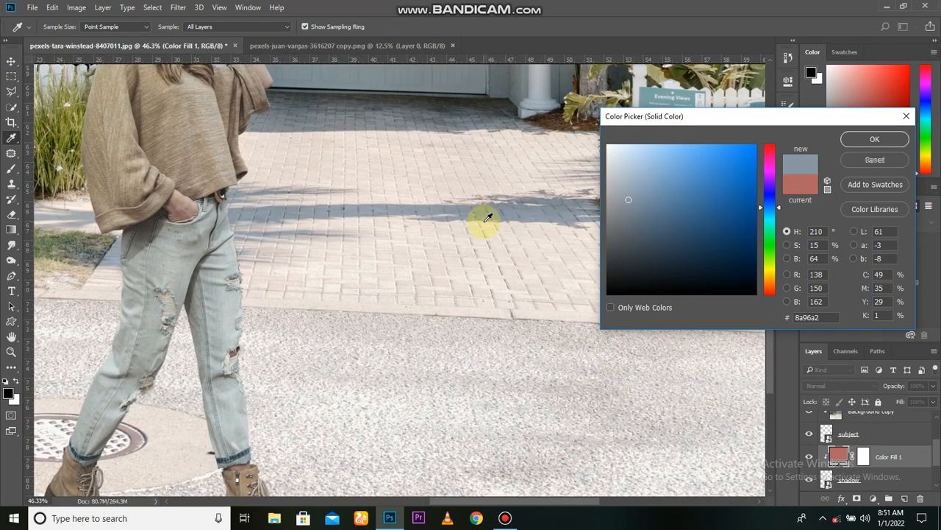
scroll(484, 222, "up", 3, "alt")
left_click(484, 212)
left_click(483, 212)
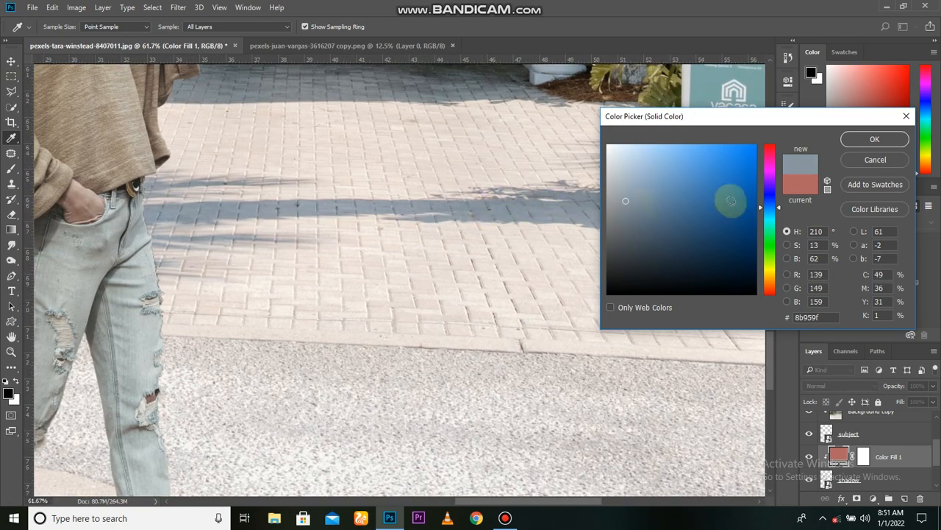
left_click(874, 139)
Examine the recolored cast shadow against the driveway shadows, comparing it with and without the color fill.
scroll(292, 325, "down", 4, "alt")
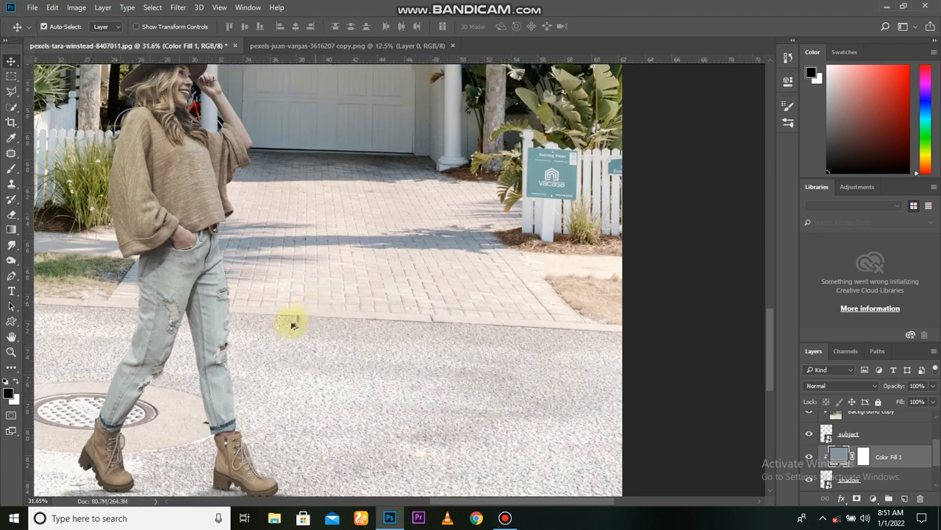
scroll(292, 324, "down", 3, "alt")
scroll(164, 445, "up", 3, "alt")
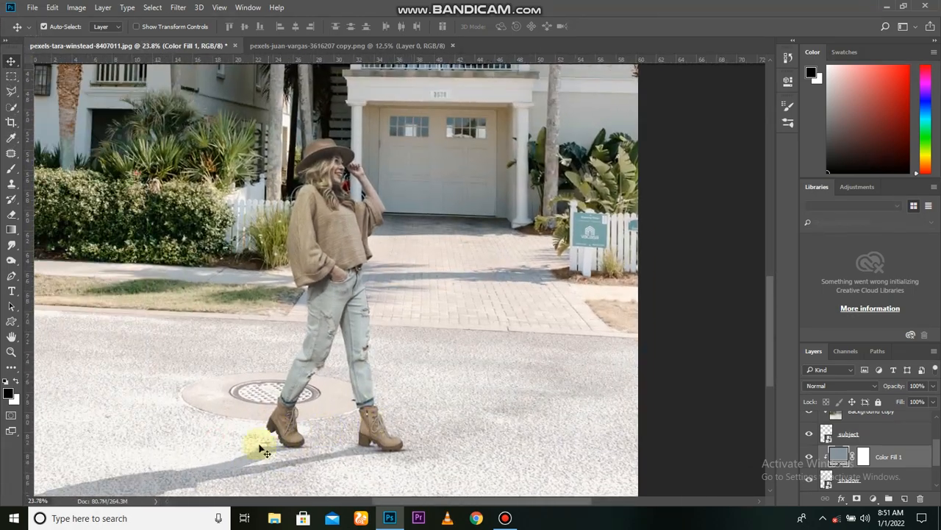
scroll(243, 427, "up", 2, "alt")
scroll(228, 333, "down", 2, "alt")
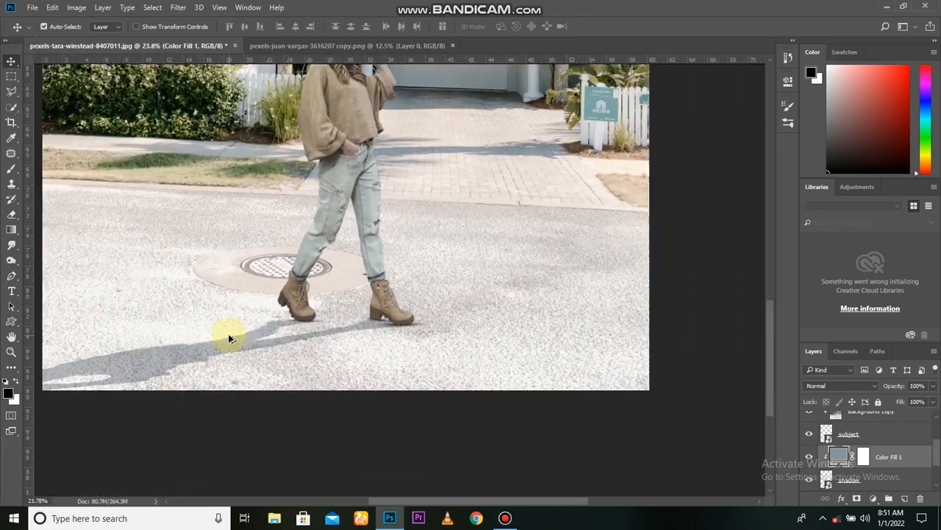
scroll(228, 333, "down", 1, "alt")
left_click(810, 460)
left_click(809, 460)
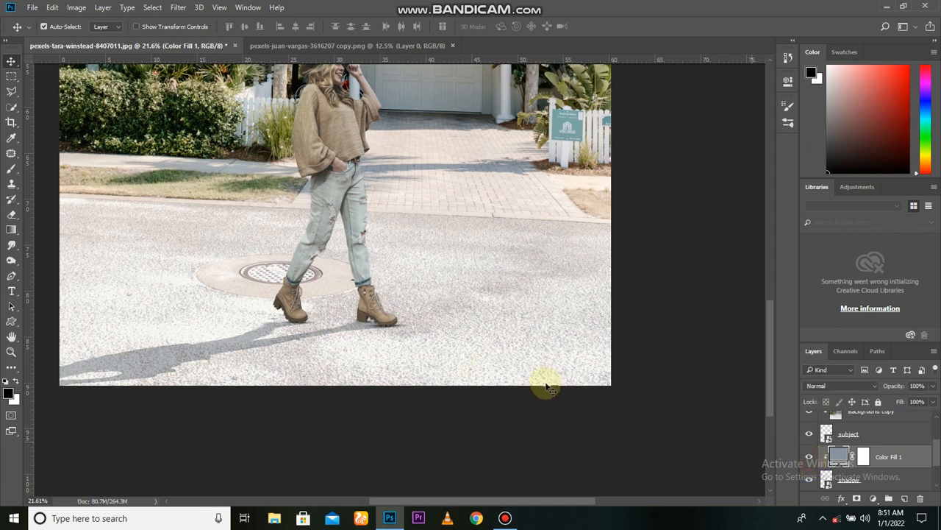
scroll(324, 328, "down", 2, "alt")
Start an Iris Blur on the shadow layer and place its center between the two boots.
left_click(831, 474)
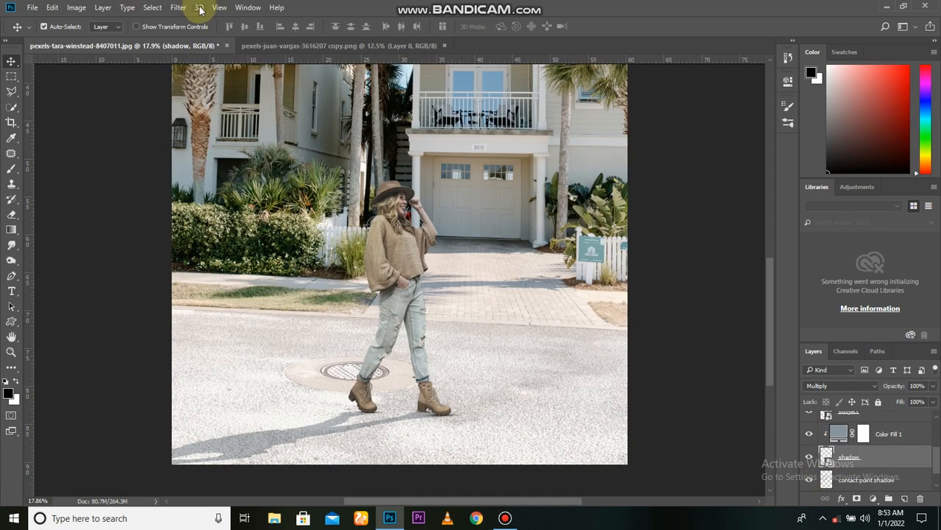
left_click(178, 8)
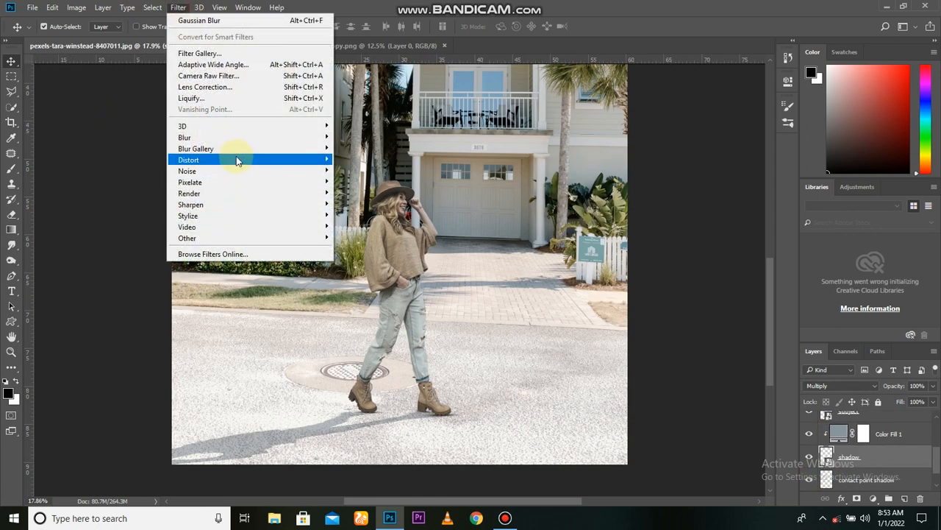
mouse_move(236, 150)
left_click(356, 159)
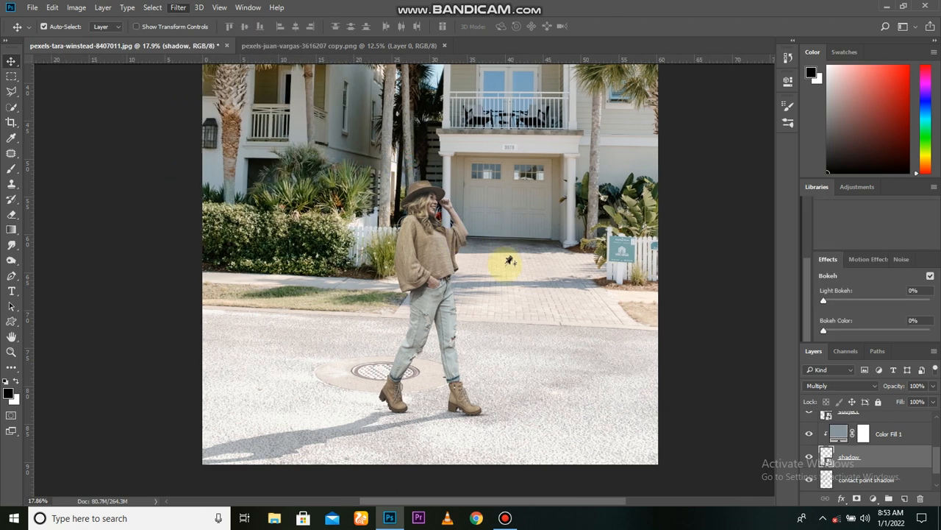
left_click_drag(434, 358, 470, 494)
left_click_drag(475, 495, 479, 495)
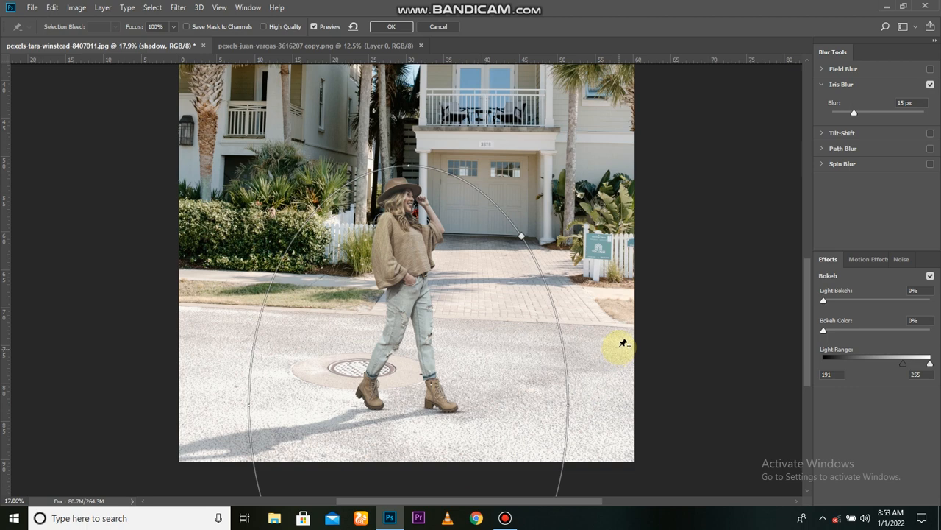
Flatten, widen and tilt the iris ellipse along the cast shadow's direction, and apply the blur at 15 px.
left_click_drag(407, 167, 481, 362)
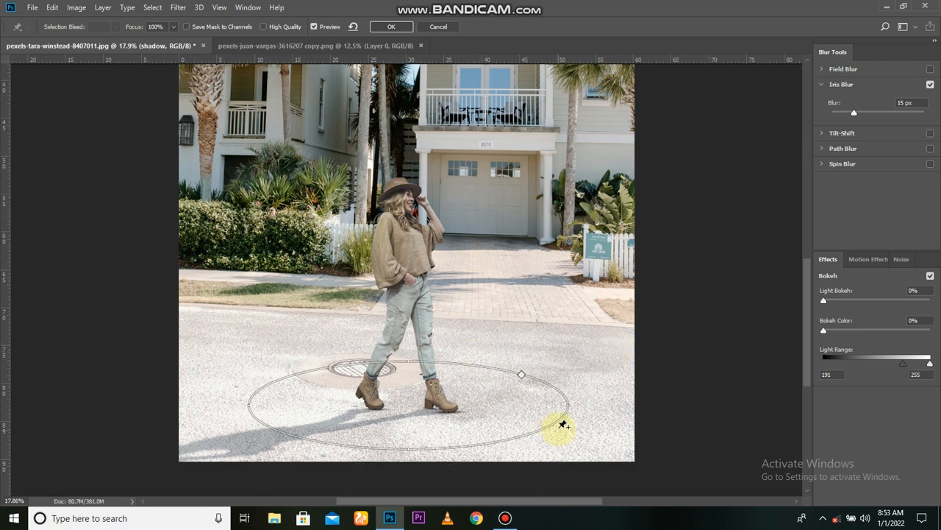
left_click_drag(603, 401, 614, 399)
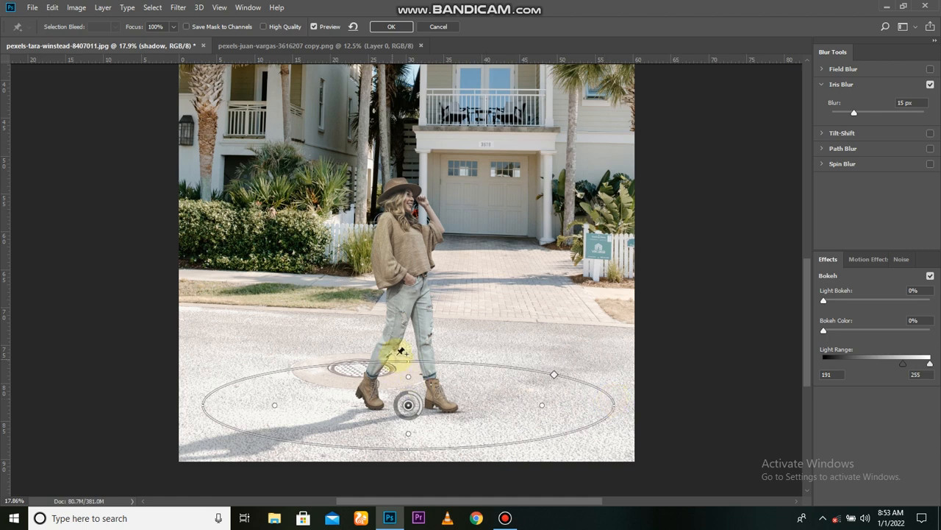
left_click_drag(406, 363, 406, 368)
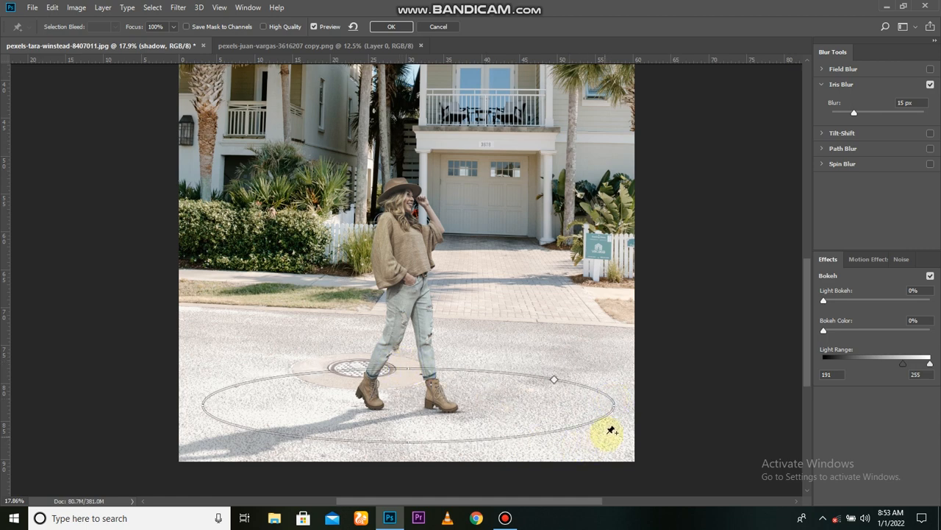
left_click_drag(613, 405, 653, 351)
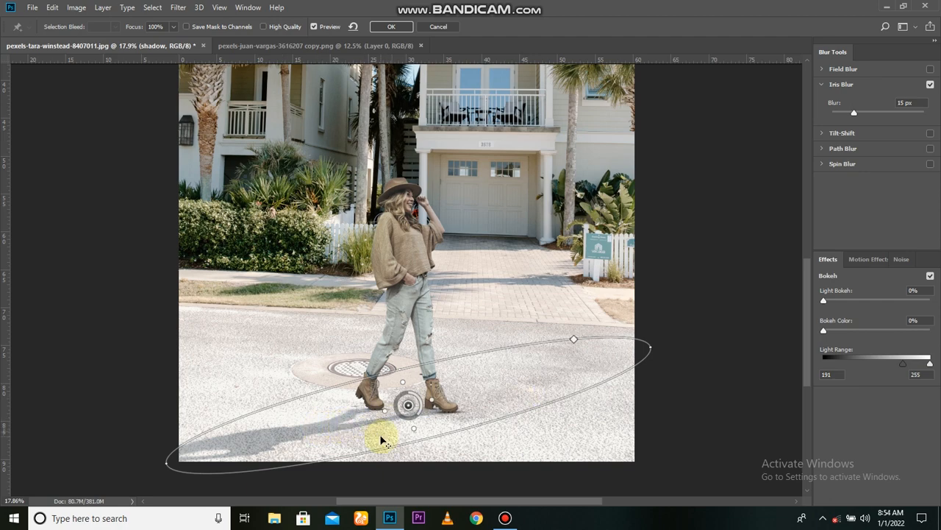
scroll(380, 434, "up", 3)
scroll(380, 434, "down", 2)
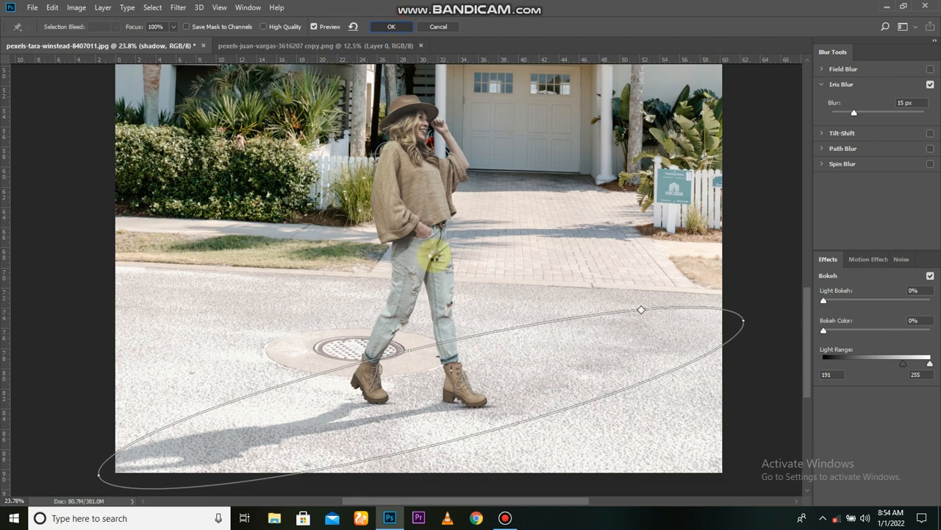
key("Return")
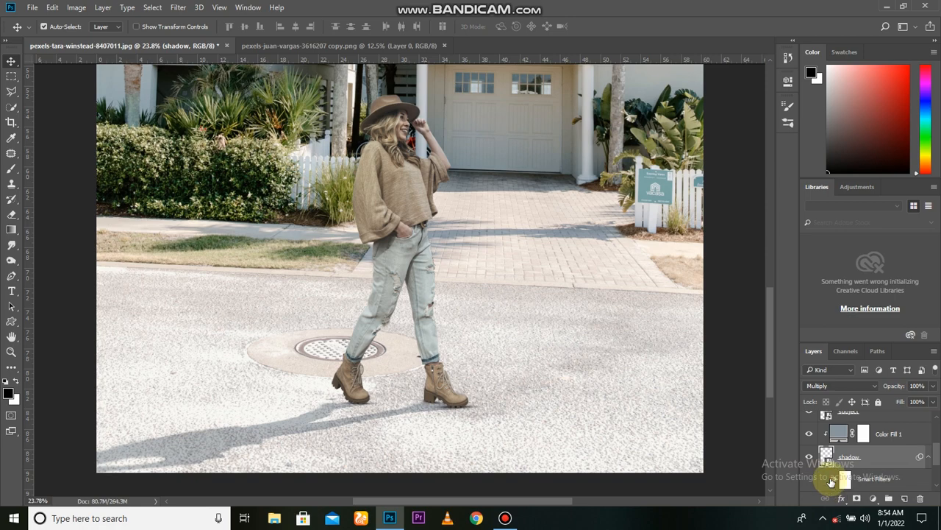
Apply a Gaussian Blur to the cast shadow layer to soften the shadow overall.
scroll(378, 392, "up", 1)
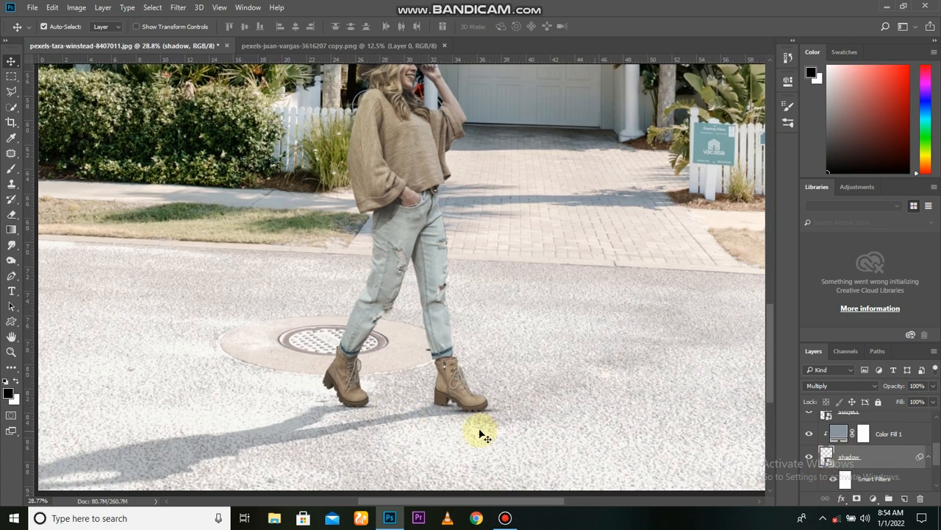
scroll(405, 433, "up", 1)
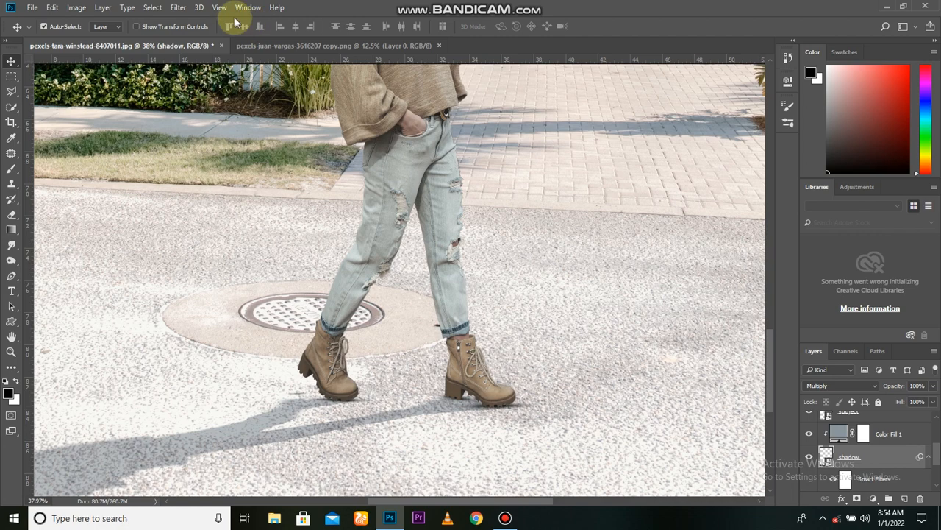
left_click(178, 7)
mouse_move(300, 147)
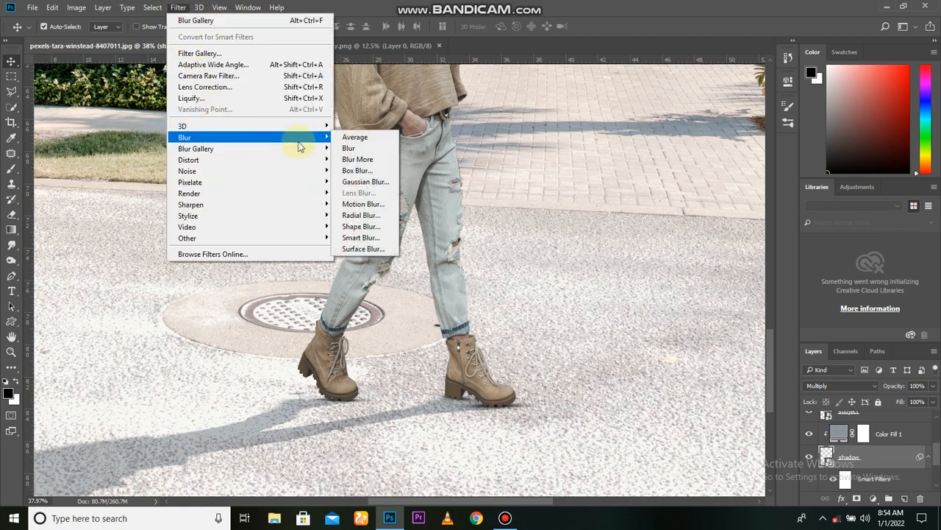
left_click(365, 182)
left_click_drag(657, 362, 594, 362)
left_click(734, 203)
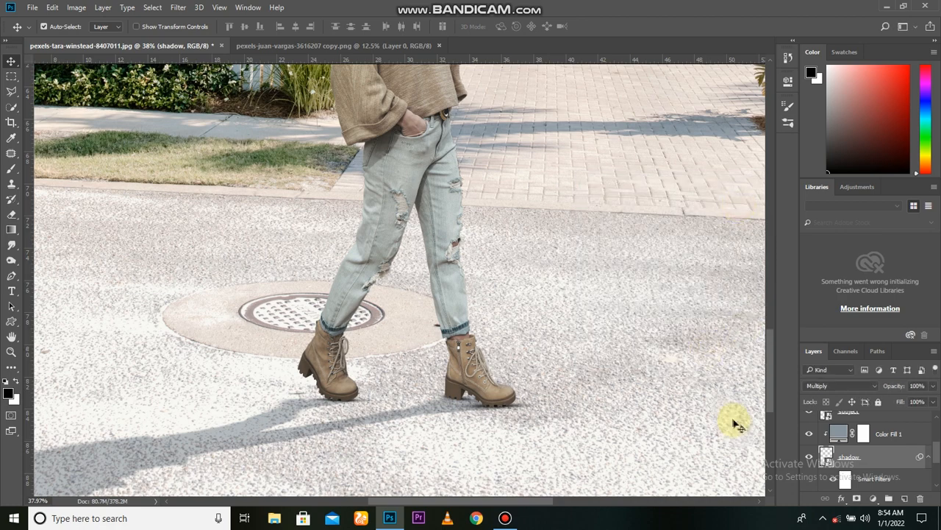
Compare the street with the cast shadow hidden and shown, examining the shadow's edges around the boots.
left_click(809, 456)
left_click(809, 456)
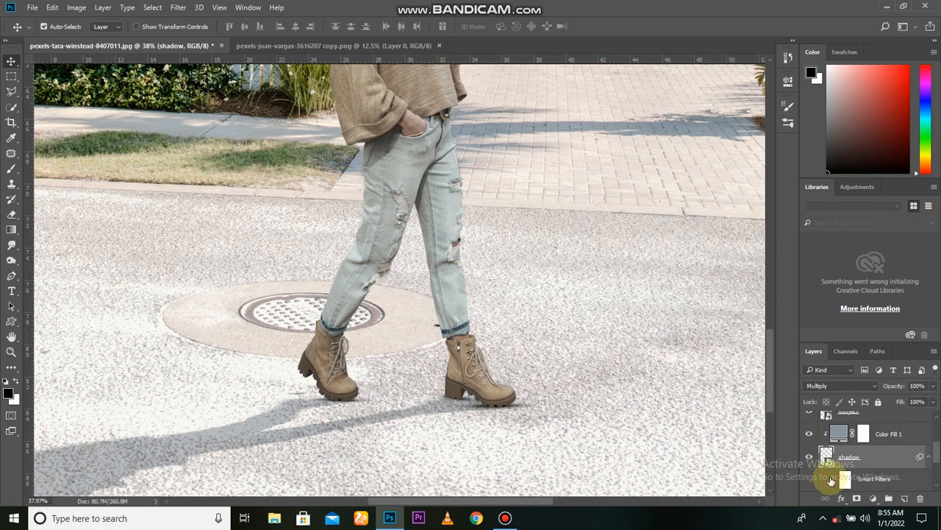
scroll(431, 405, "up", 5)
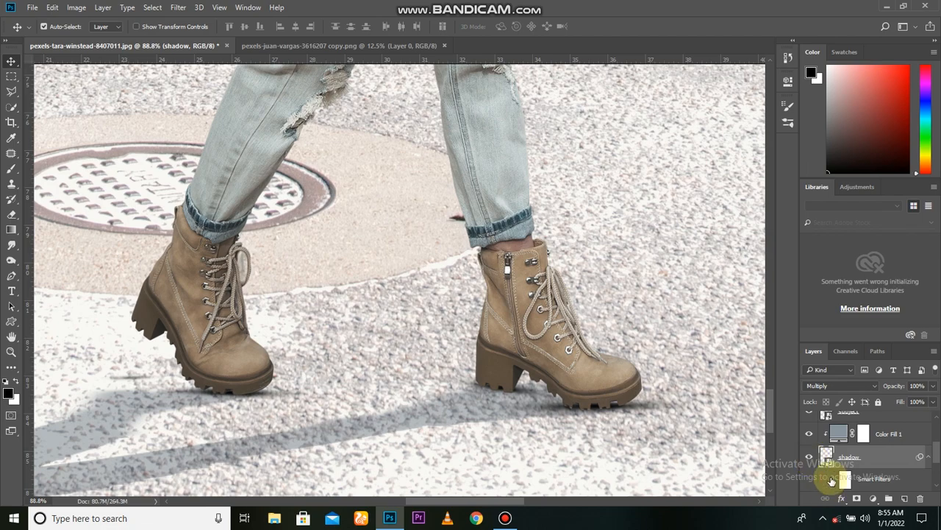
scroll(532, 426, "down", 9)
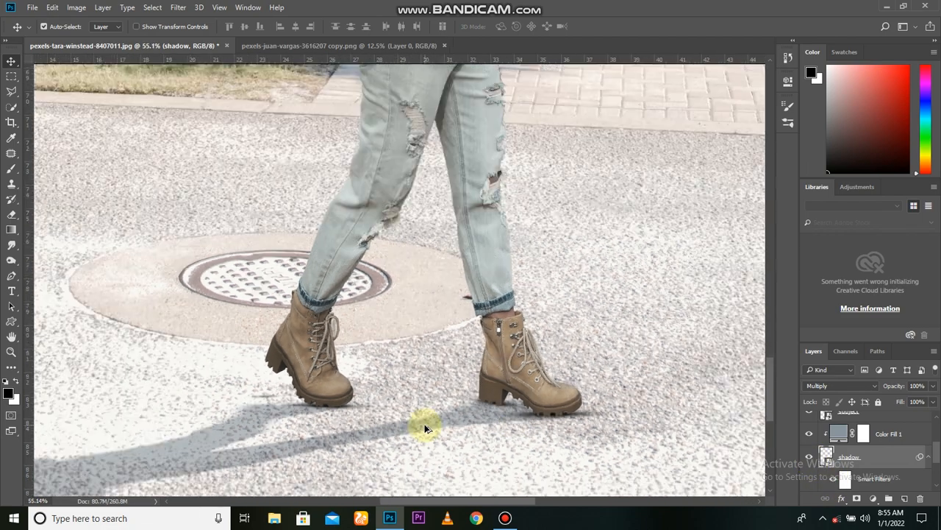
scroll(425, 430, "down", 2)
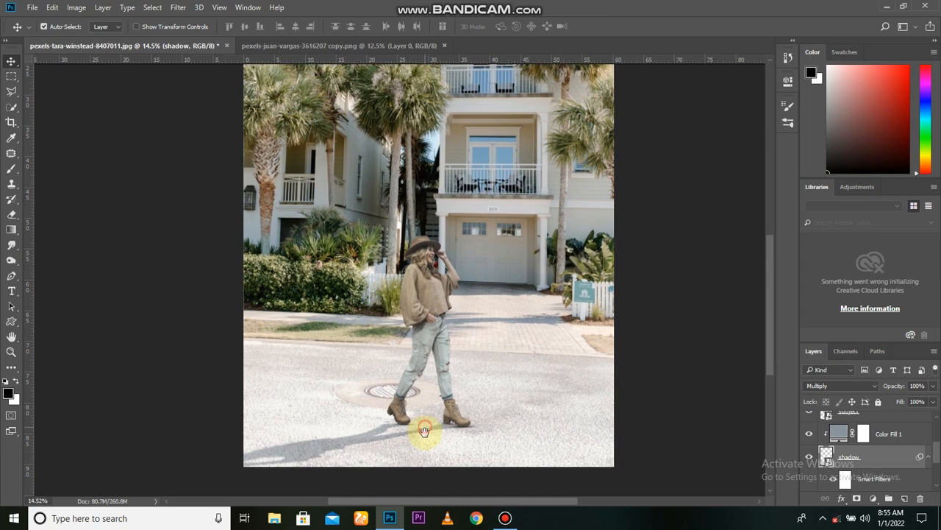
Group the color fill, cast shadow and contact point shadow layers, and name the group "shadows".
scroll(873, 452, "up", 2)
left_click(866, 458)
scroll(886, 464, "down", 1)
left_click(885, 458)
scroll(884, 475, "down", 3)
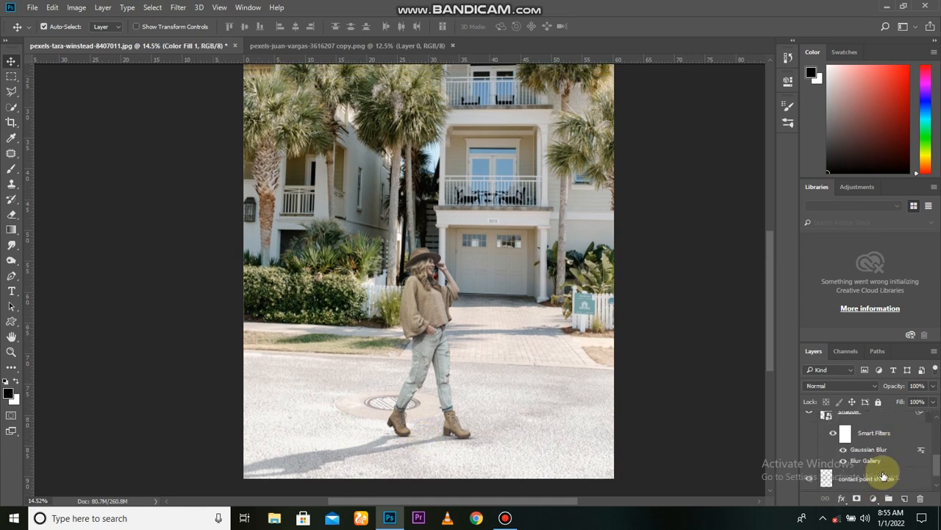
key("ctrl+g")
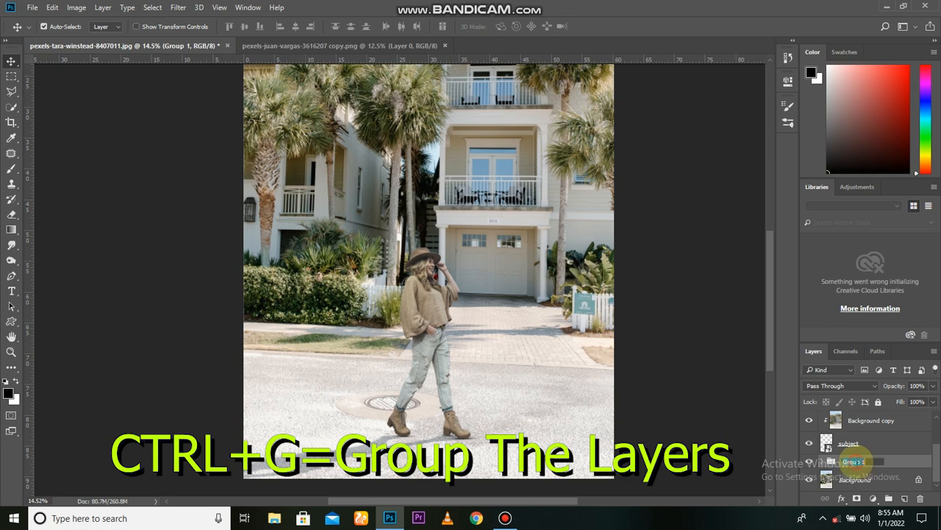
left_click(854, 462)
type("shadows")
key("Return")
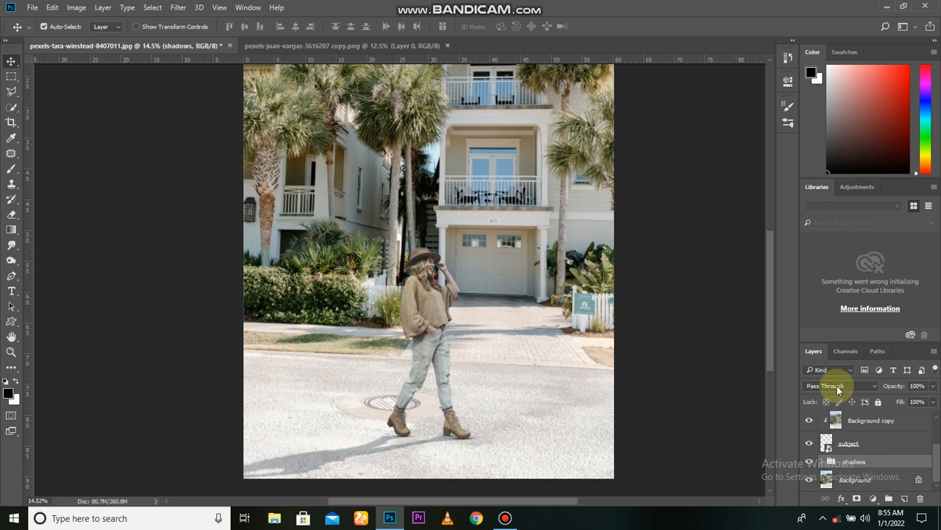
Compare the composite with and without the shadows group, as well as with and without the Curves adjustment.
left_click(809, 461)
left_click(810, 461)
left_click(810, 461)
left_click(810, 462)
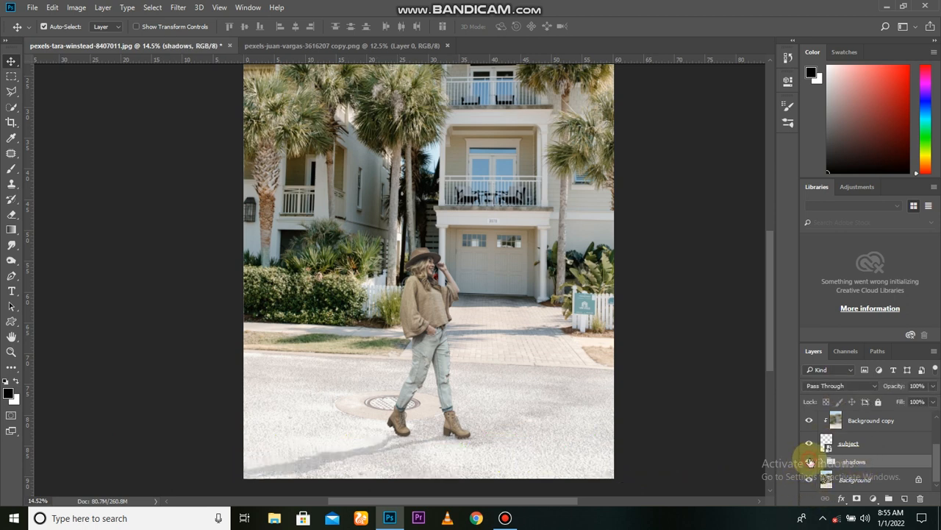
scroll(497, 441, "up", 1)
scroll(861, 420, "up", 2)
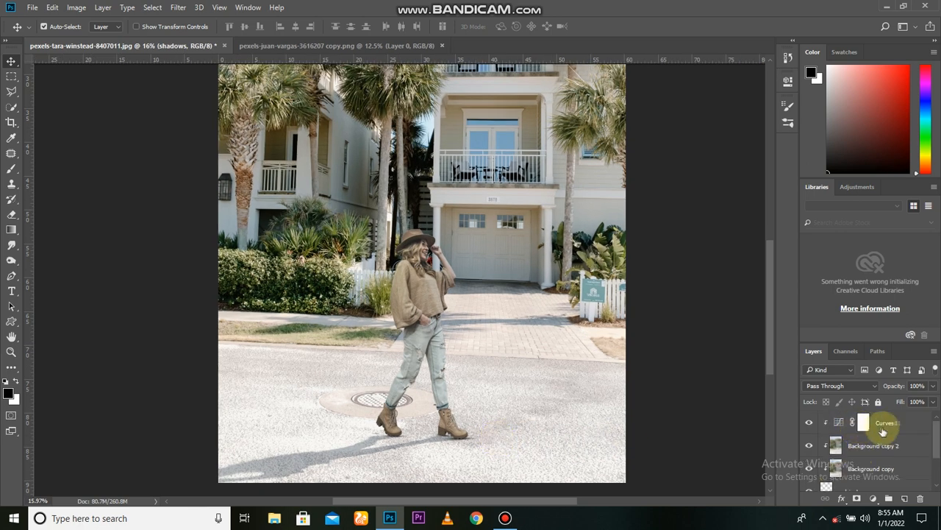
left_click(890, 424)
left_click(809, 425)
left_click(809, 425)
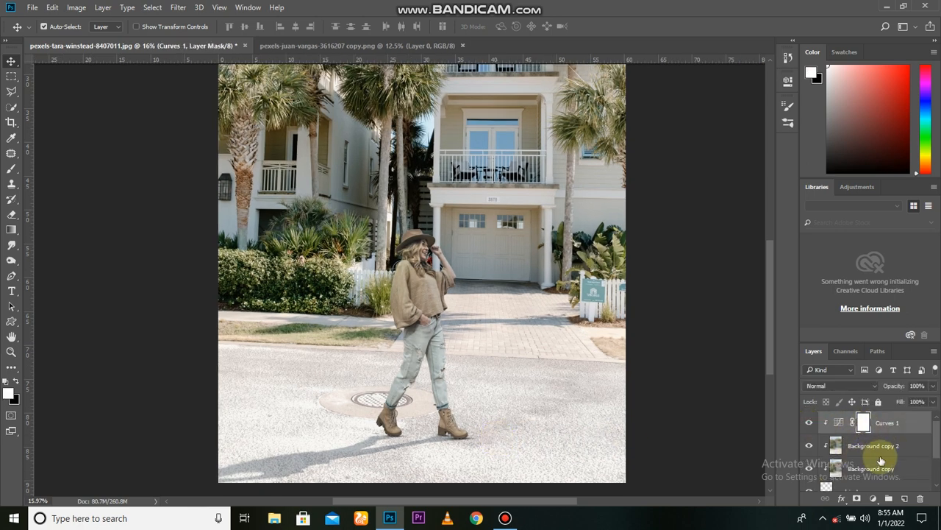
Add a Levels adjustment above the Curves adjustment, clipped to the woman.
left_click(873, 499)
left_click(457, 344)
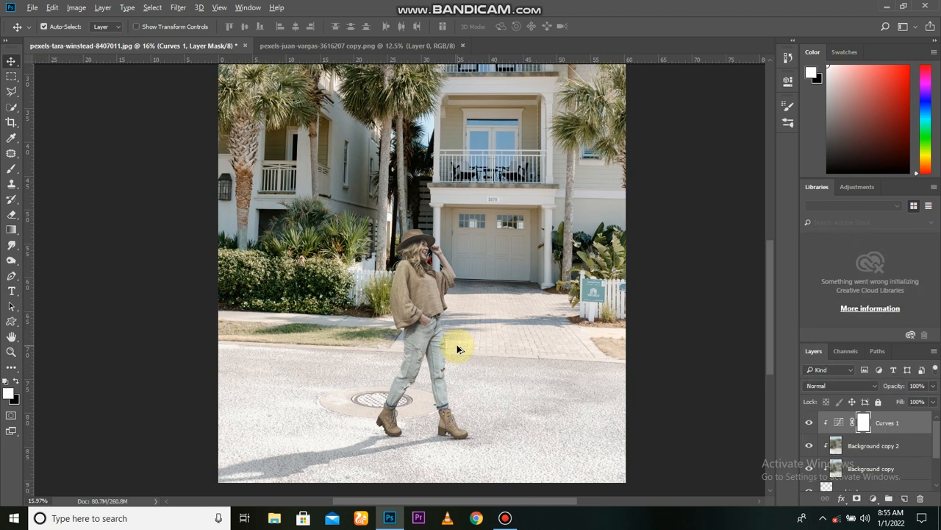
left_click(457, 345)
scroll(457, 345, "down", 2)
left_click_drag(456, 345, 455, 389)
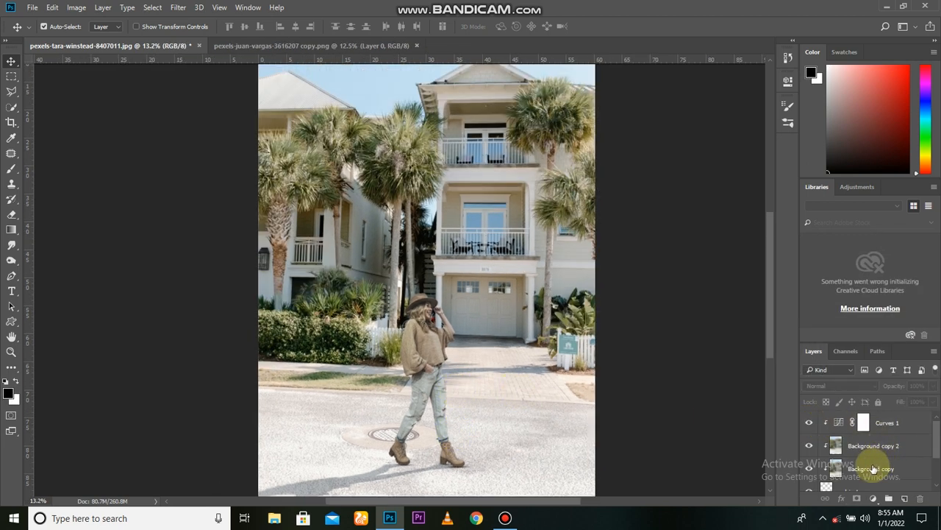
left_click(873, 499)
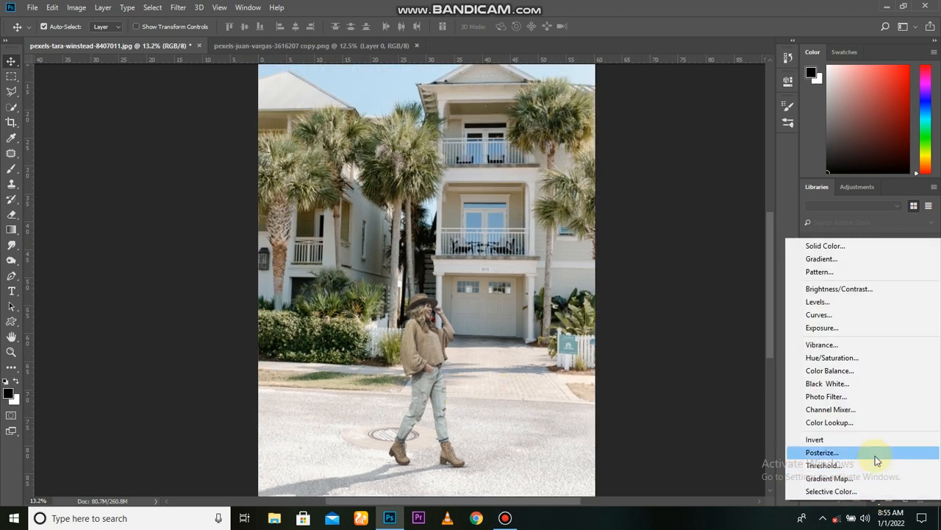
left_click(847, 303)
left_click(683, 278)
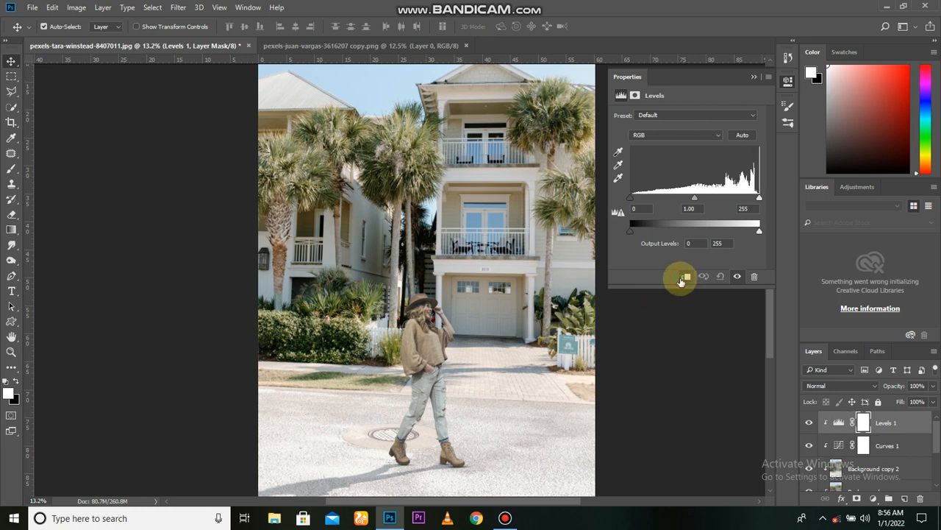
Darken the woman with Levels, setting input black to 22, input white to 247 and output white to 189.
mouse_move(638, 201)
left_mouse_down()
mouse_move(656, 202)
mouse_move(641, 203)
left_mouse_up()
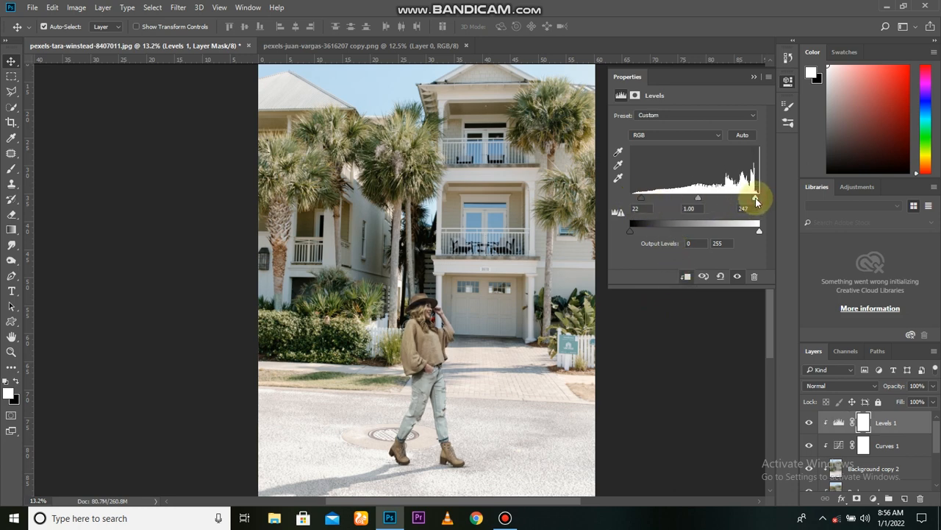
left_click_drag(758, 231, 727, 239)
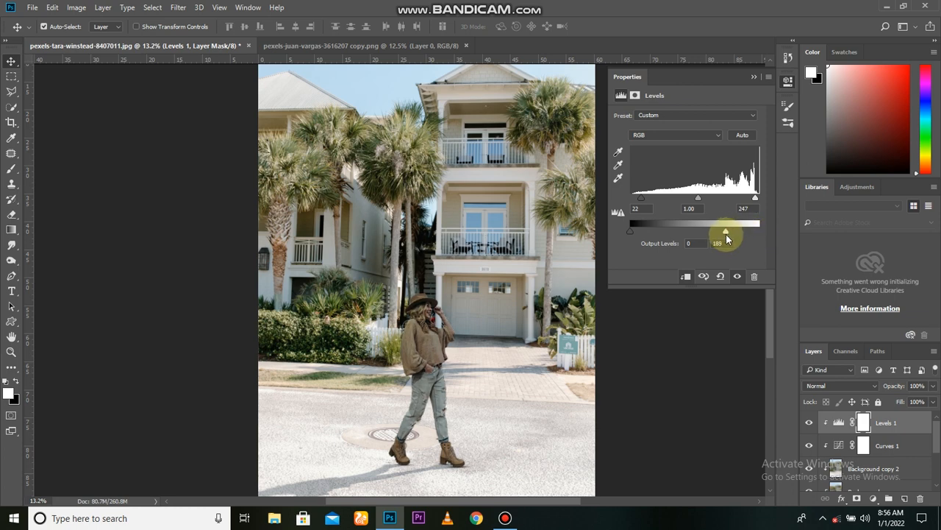
left_click(754, 76)
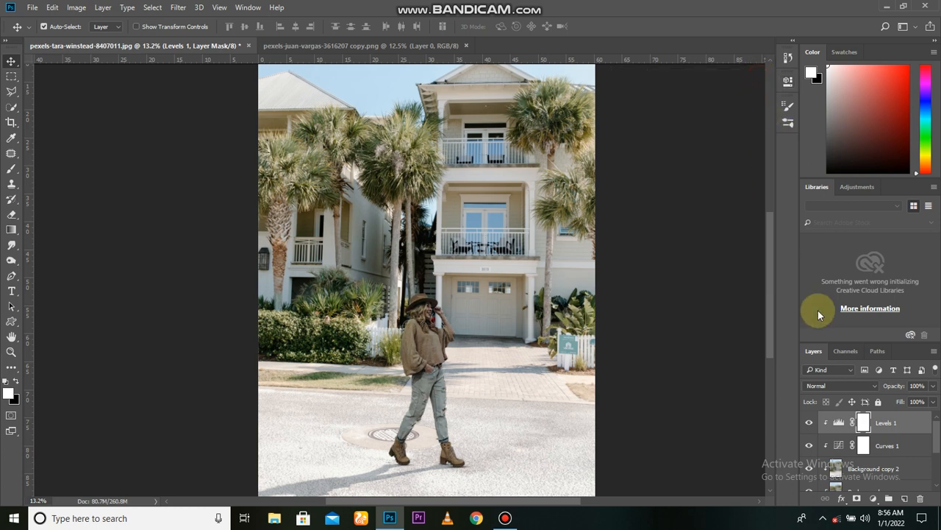
Split the Levels layer's Blend If underlying-layer white point to 47 / 255 so the darkening fades out of the highlights.
left_click(912, 425)
double_click(922, 425)
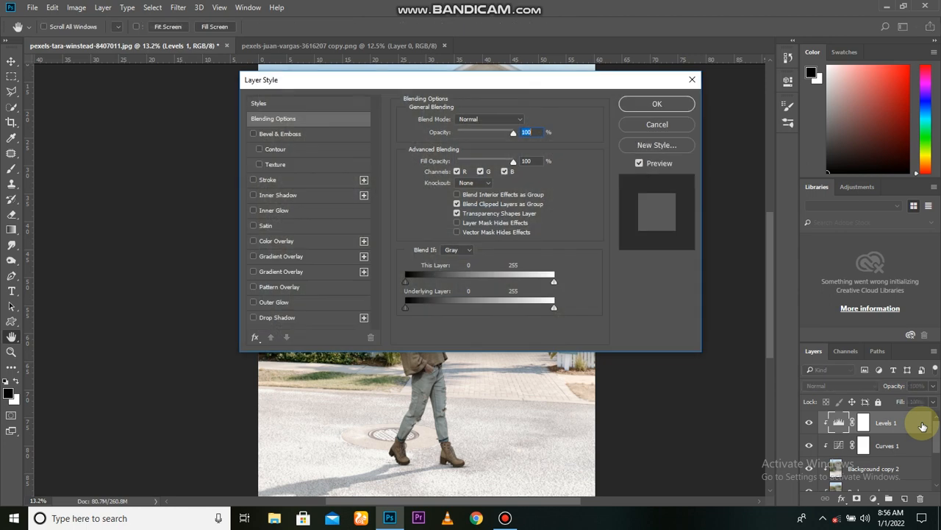
left_click_drag(504, 80, 748, 110)
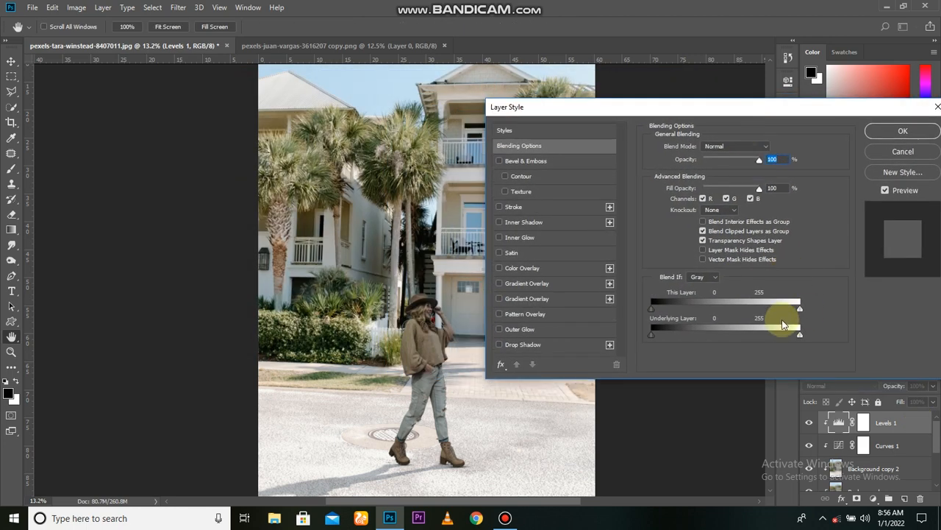
left_click_drag(767, 338, 641, 337)
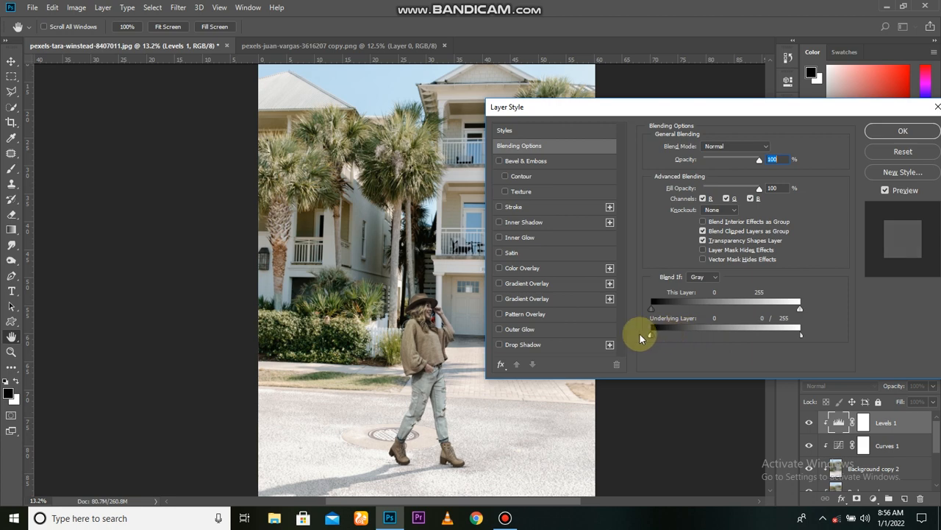
left_click(897, 131)
Compare the woman with and without the Levels adjustment, and examine the whole composite.
left_click(809, 422)
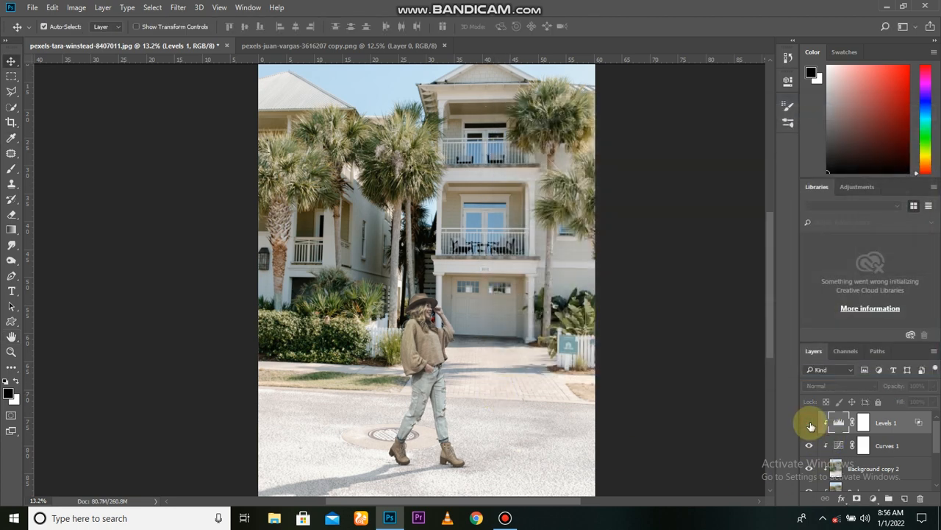
left_click(809, 423)
left_click(809, 423)
left_click(809, 422)
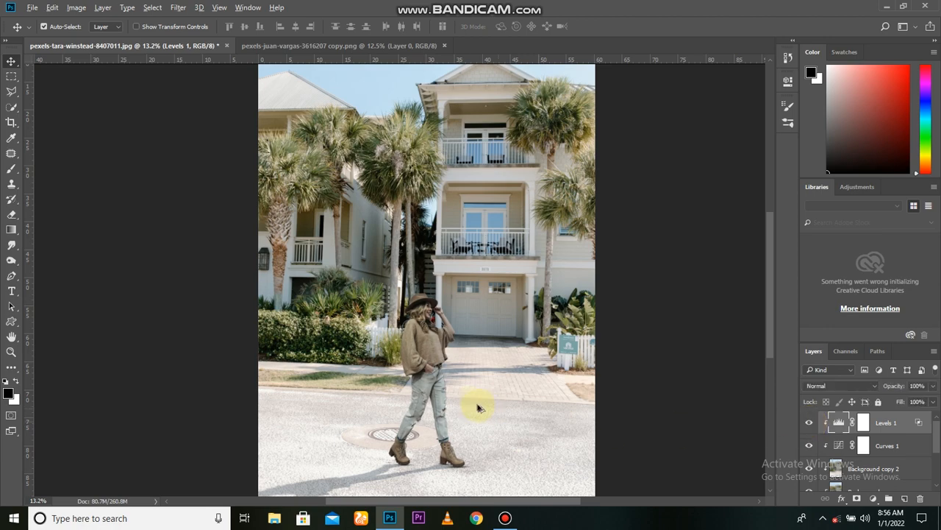
scroll(467, 405, "up", 2)
scroll(420, 448, "down", 3)
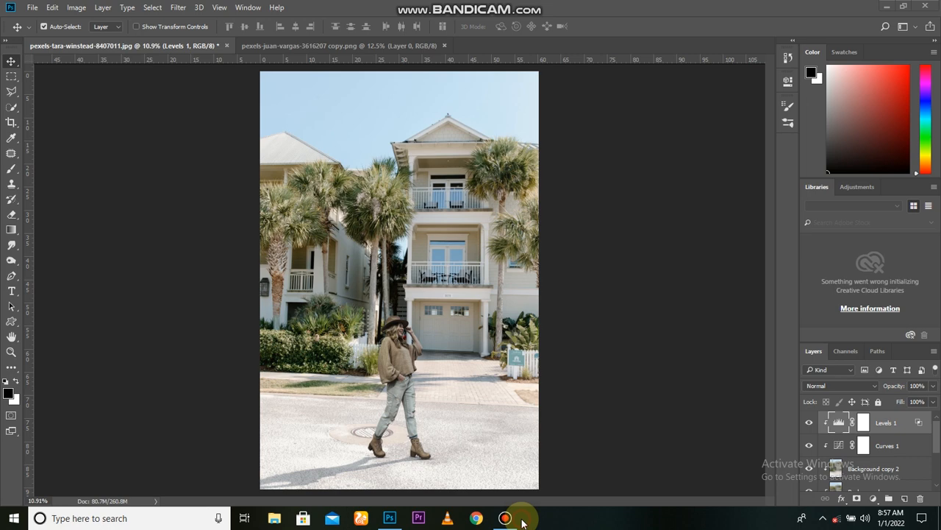
Add a Color Lookup adjustment above all layers using the Crisp_Warm.look 3D LUT.
scroll(412, 321, "up", 1)
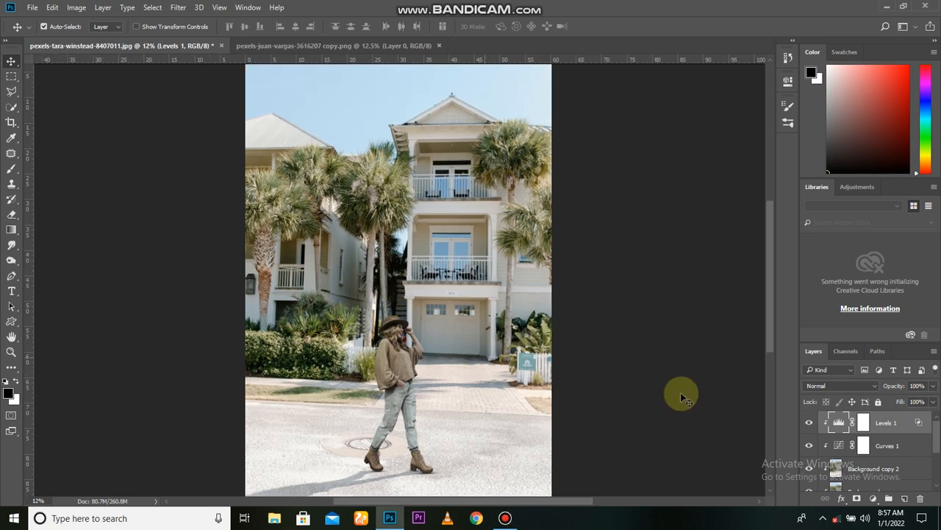
left_click(874, 499)
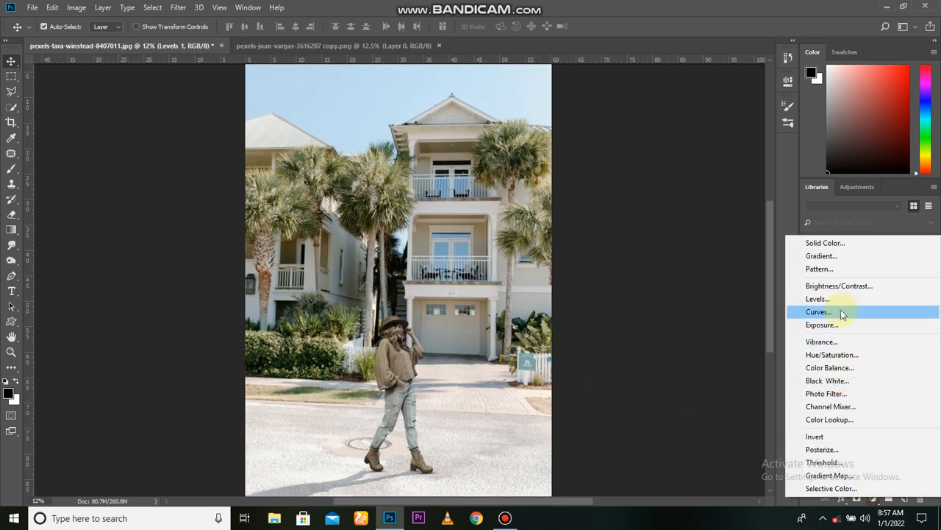
left_click(845, 419)
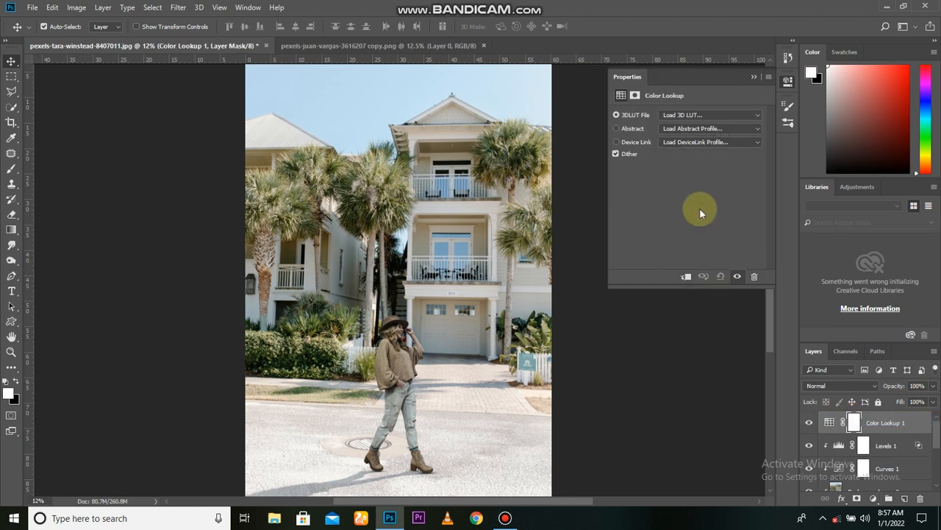
left_click(709, 116)
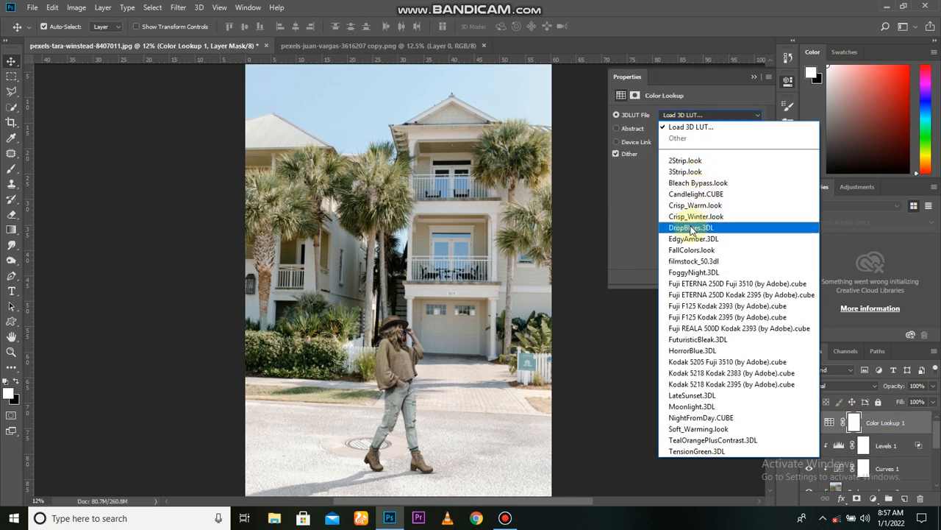
left_click(696, 207)
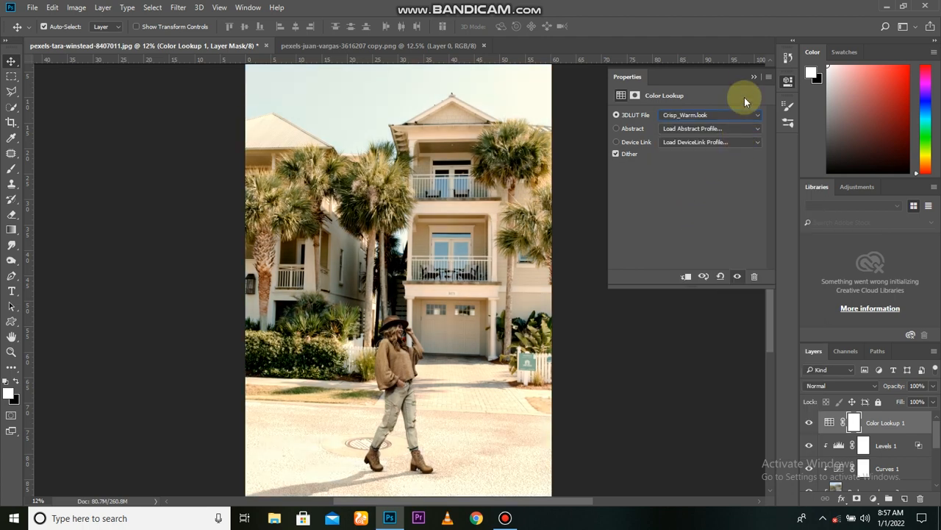
left_click(751, 79)
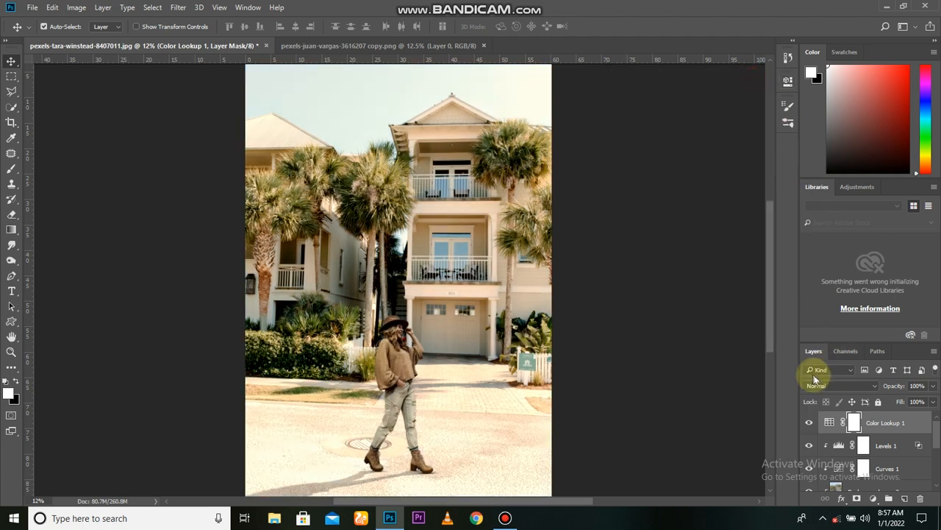
Reduce the Color Lookup layer's opacity to 50% and compare the image with and without the warm grade.
left_click_drag(895, 390, 798, 442)
scroll(559, 419, "down", 1)
scroll(618, 454, "up", 1)
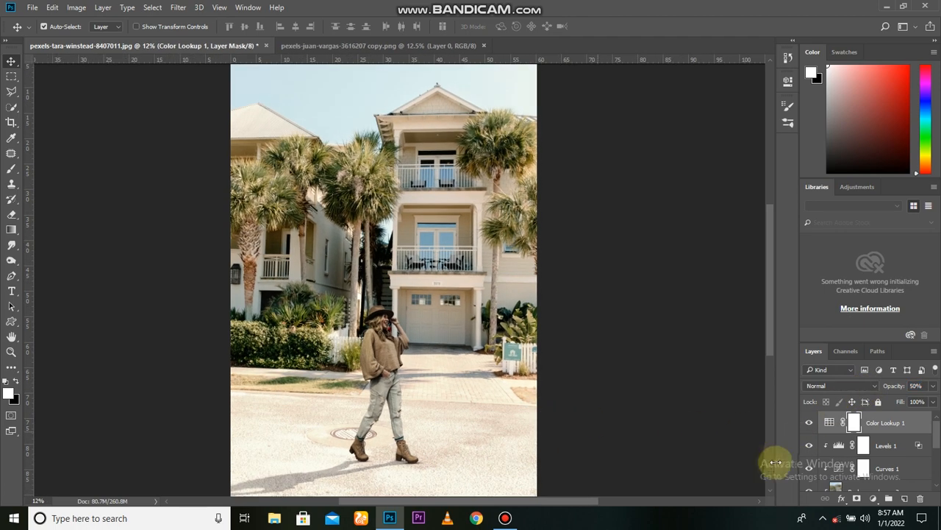
left_click(815, 426)
left_click(815, 425)
left_click(815, 425)
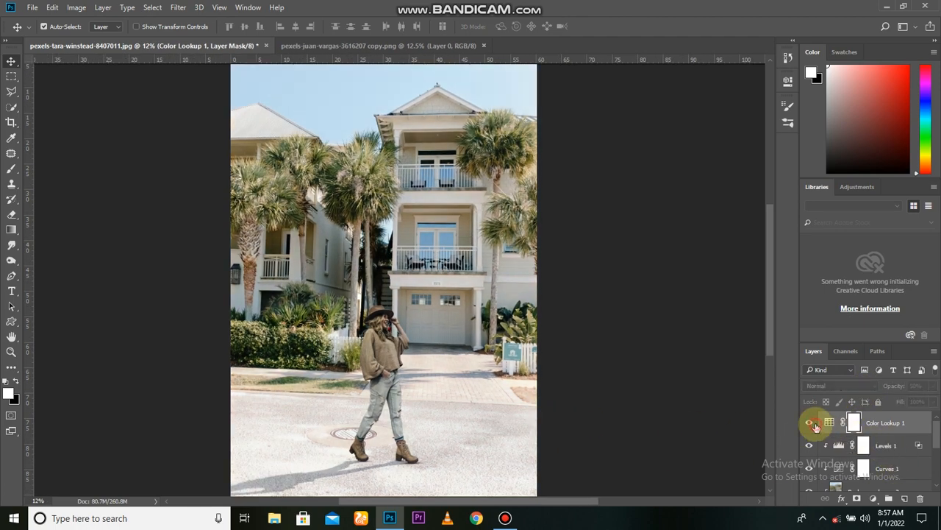
Apply a slight Gaussian Blur to the woman's subject layer as a smart filter.
scroll(361, 378, "up", 6)
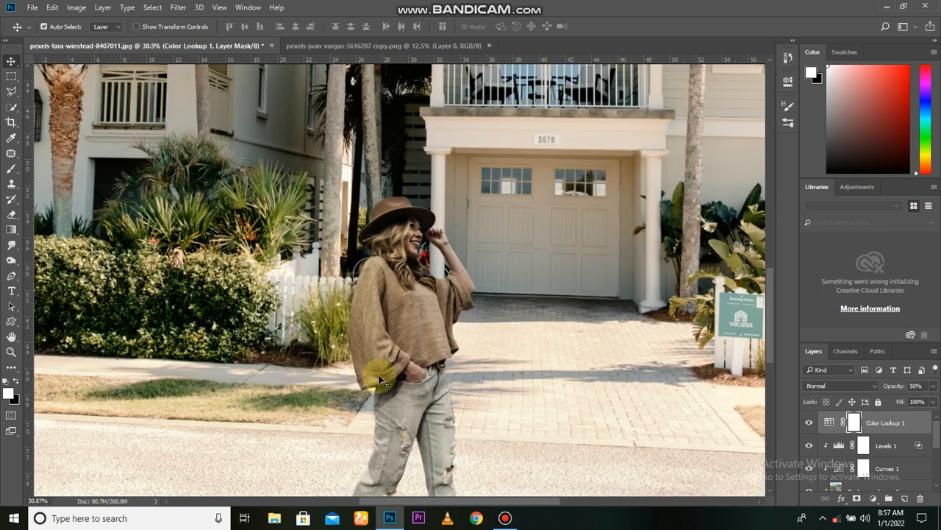
scroll(373, 306, "up", 3)
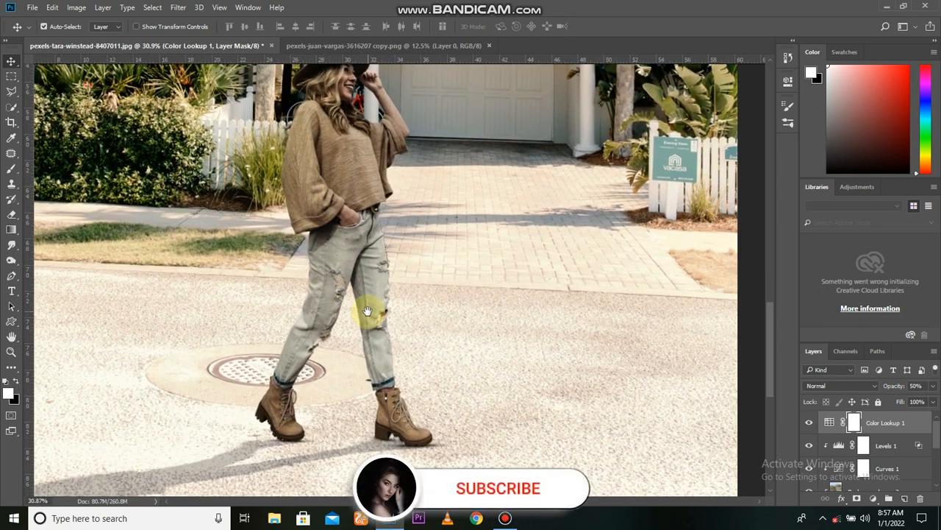
scroll(373, 320, "down", 1)
scroll(846, 464, "down", 3)
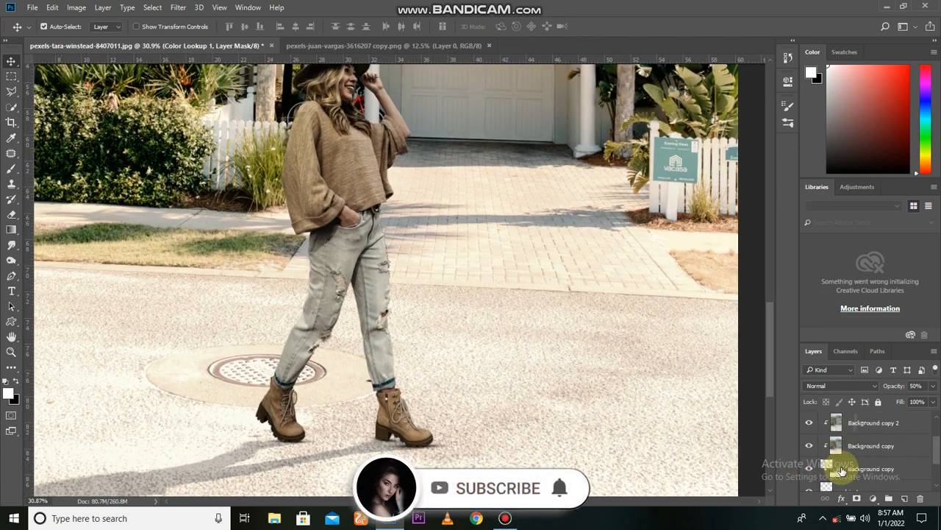
left_click(851, 473)
left_click(809, 468)
left_click(809, 468)
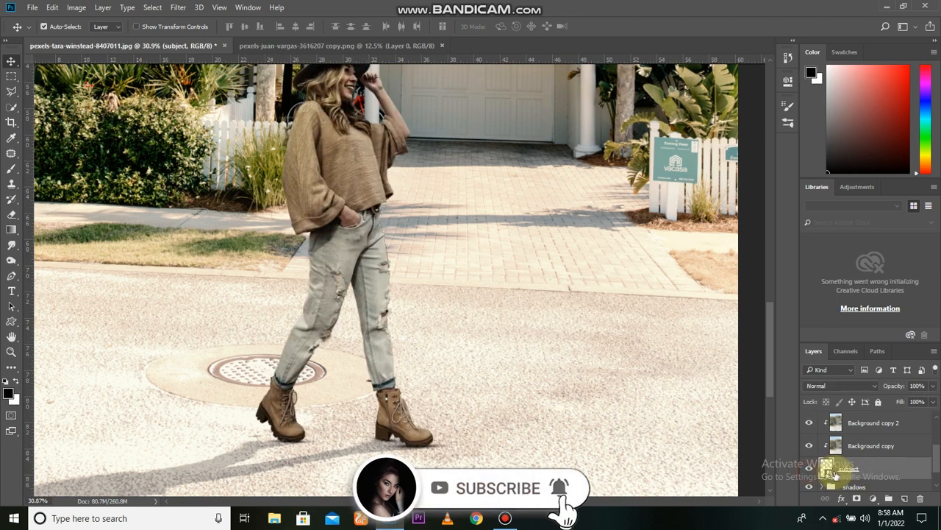
scroll(834, 466, "down", 1)
left_click(153, 8)
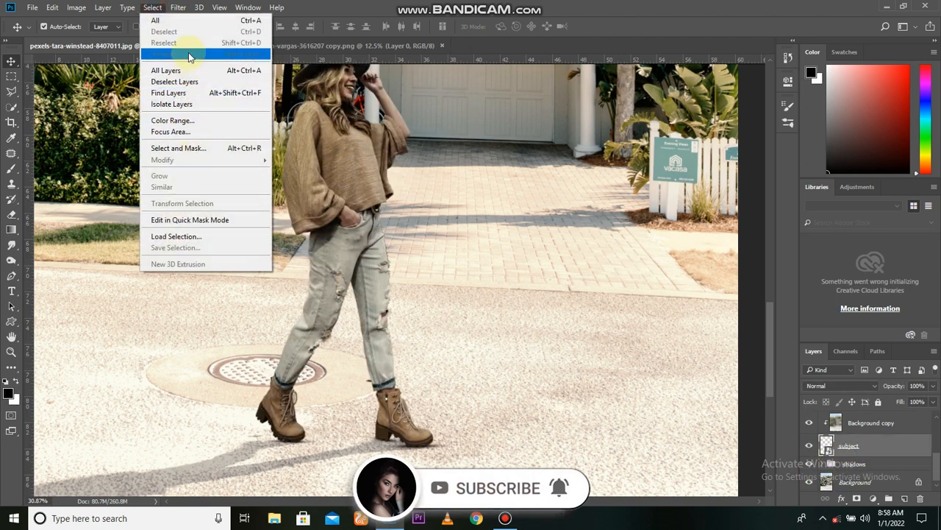
left_click(178, 7)
mouse_move(323, 139)
left_click(360, 181)
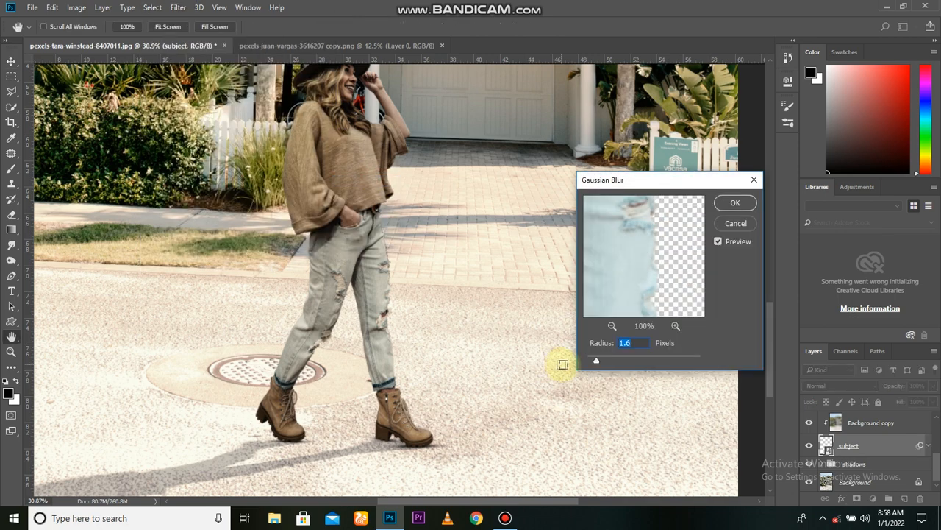
left_click_drag(597, 363, 594, 361)
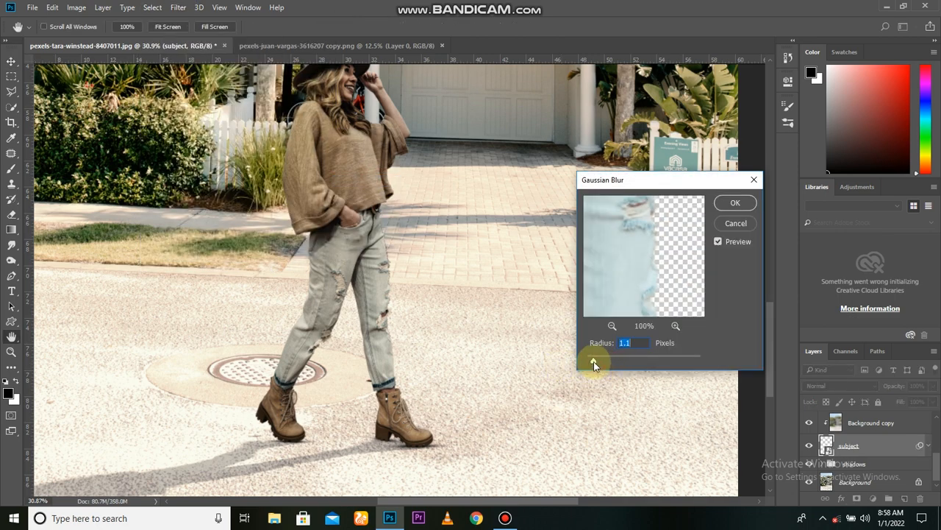
left_click(735, 203)
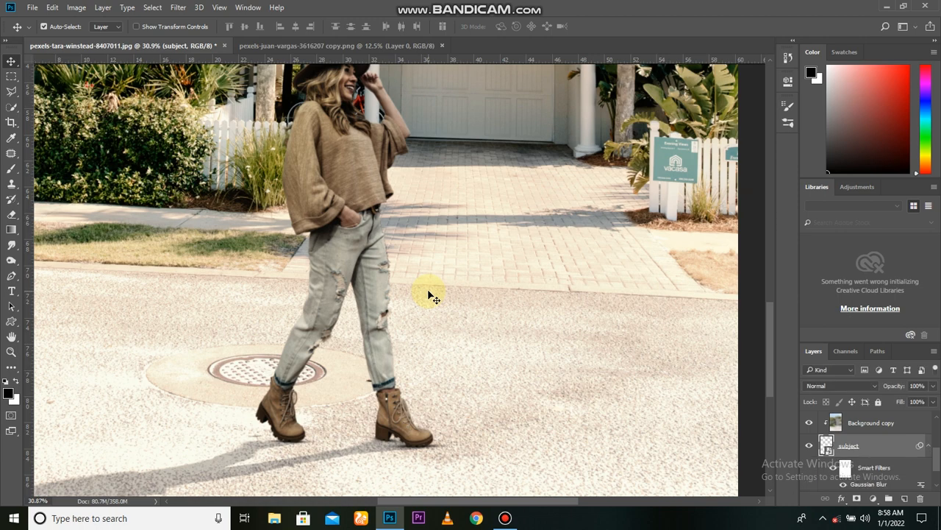
Draw a linear black-to-white gradient on the subject's smart filter mask to hide the blur from her upper body and keep it around the feet.
left_click(851, 477)
left_click(11, 229)
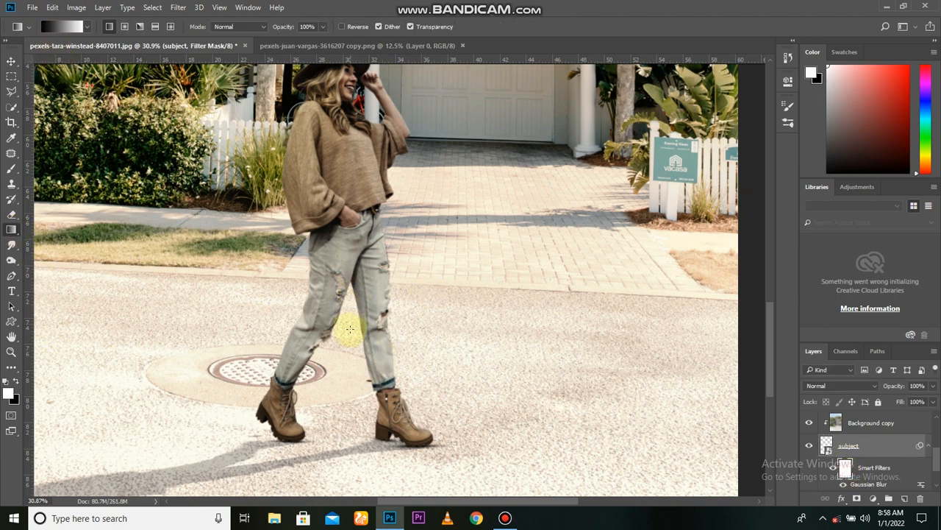
left_click_drag(343, 361, 340, 68)
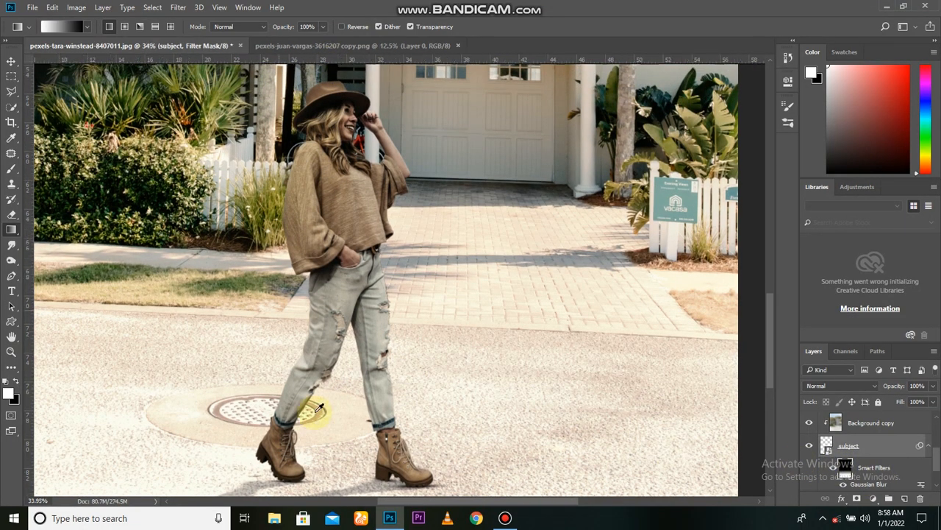
scroll(316, 406, "up", 1)
left_click(831, 469)
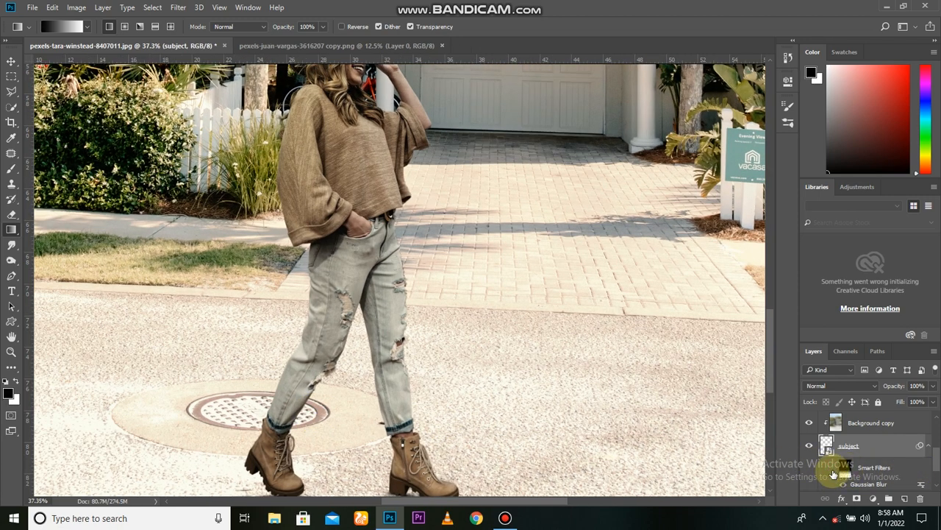
key("v")
Group all layers above the Background, from Color Lookup 1 down to the shadows group, into one group.
scroll(481, 370, "down", 5)
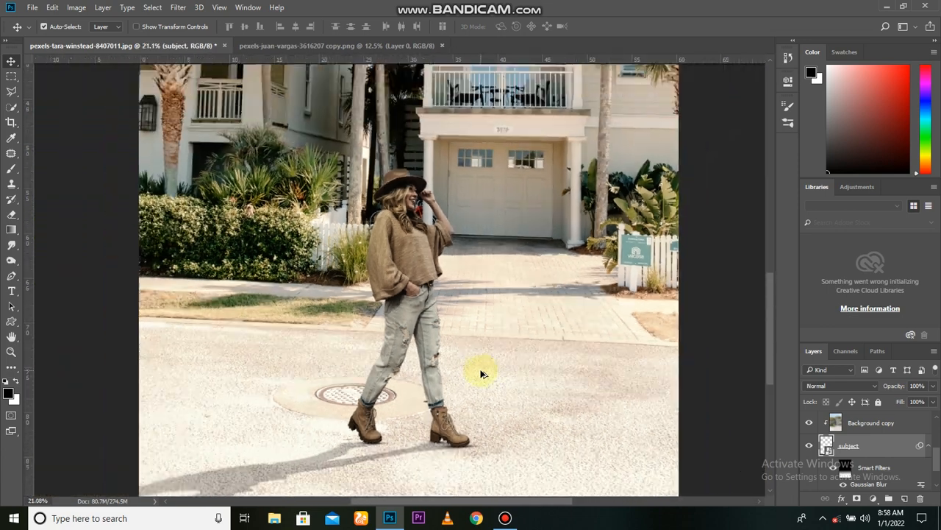
scroll(481, 373, "down", 1)
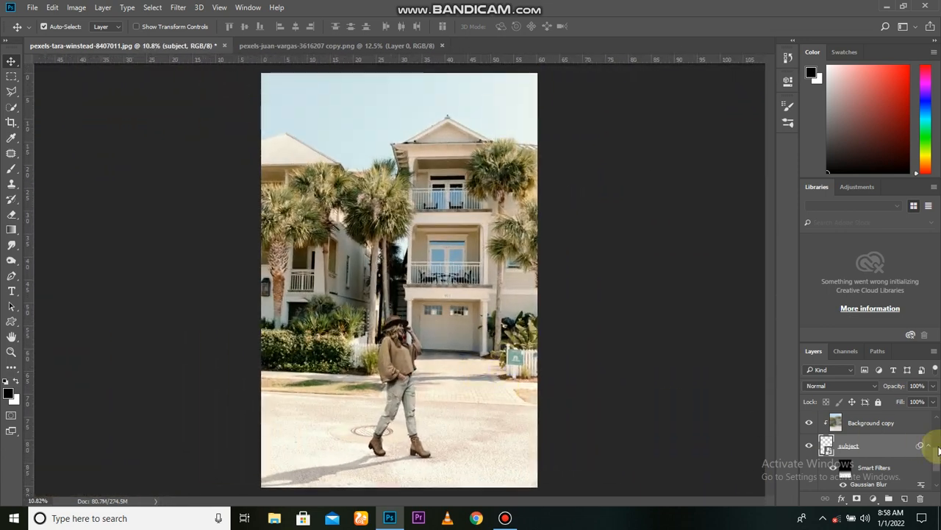
scroll(933, 449, "up", 5)
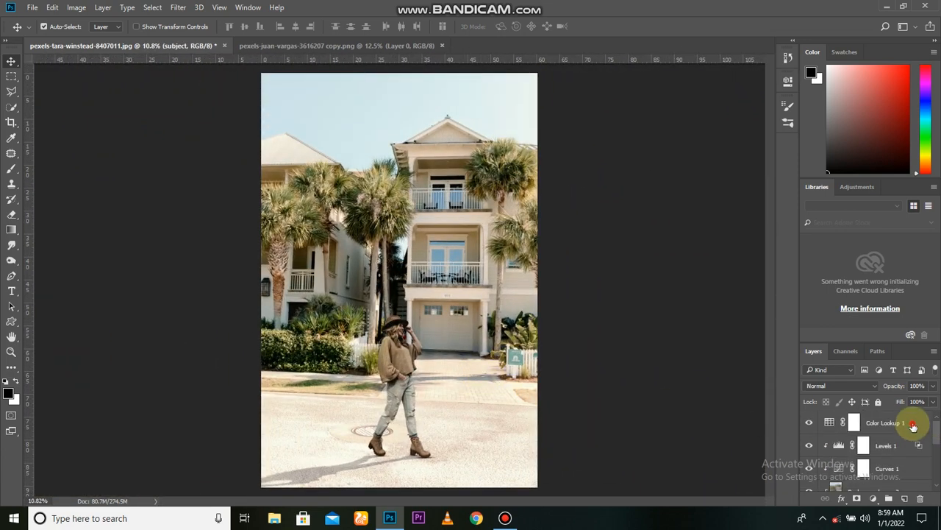
left_click(912, 425)
scroll(932, 471, "down", 5)
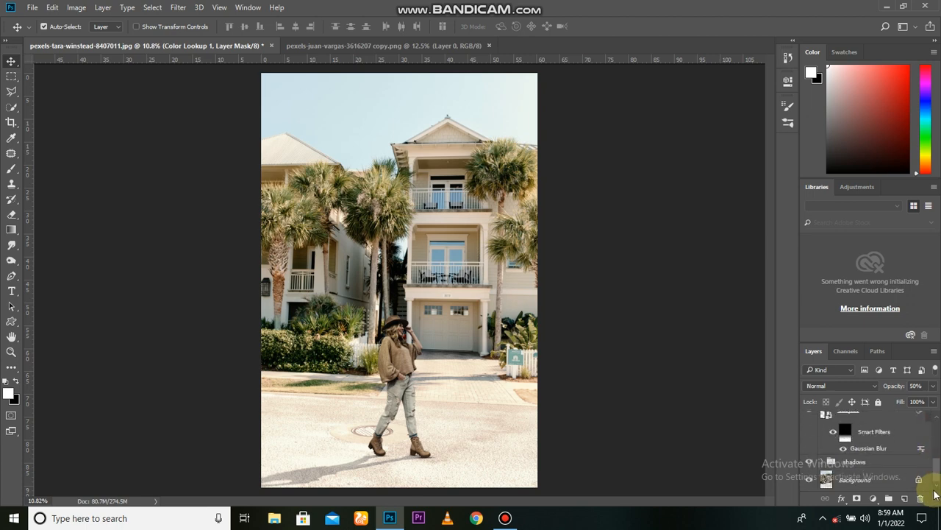
left_click(882, 461)
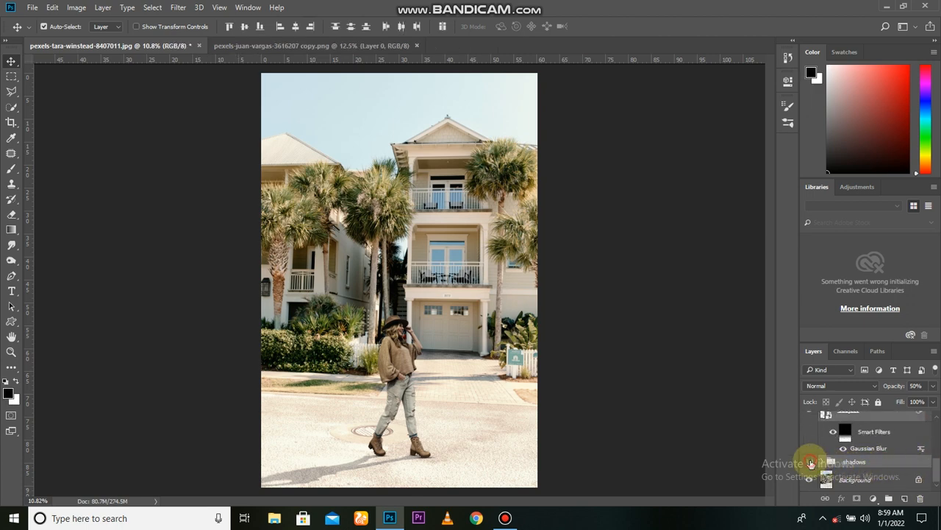
key("ctrl+g")
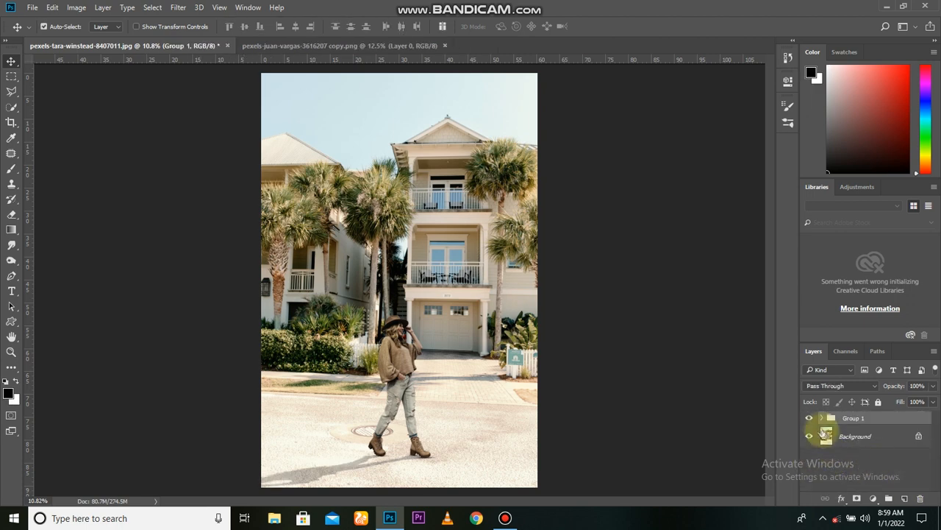
Compare the original street photo with the finished composite by hiding and showing the group that holds all the edits.
left_click(811, 418)
left_click(811, 417)
left_click(811, 418)
left_click(811, 418)
left_click(811, 418)
left_click(811, 418)
scroll(546, 422, "up", 2)
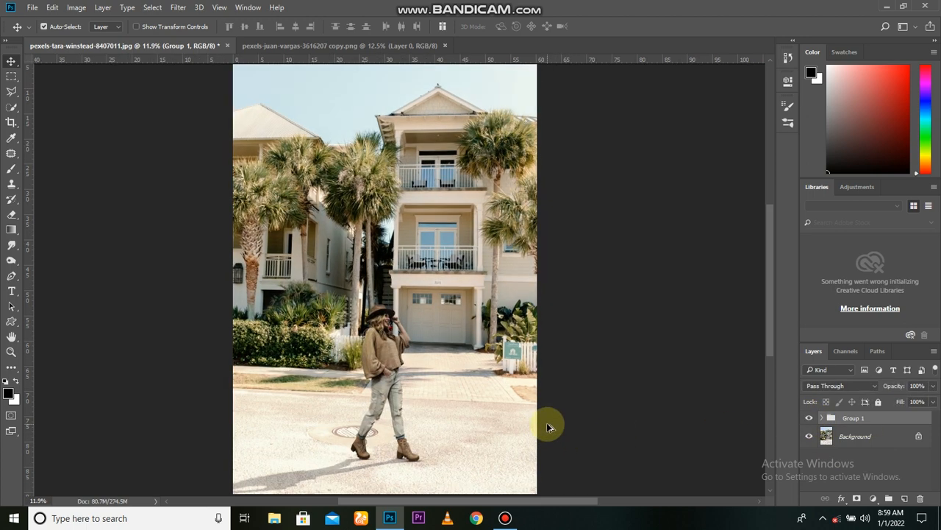
left_click(812, 420)
left_click(812, 419)
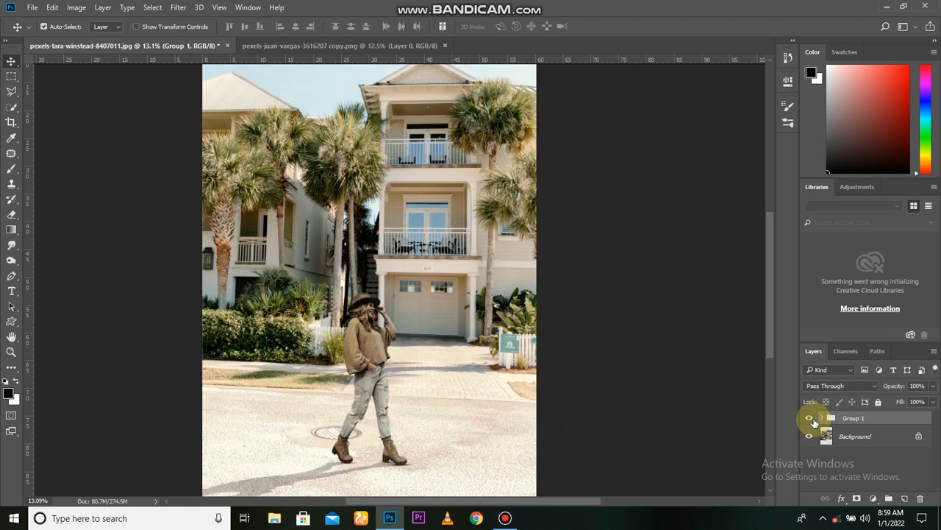
left_click(812, 420)
left_click(811, 419)
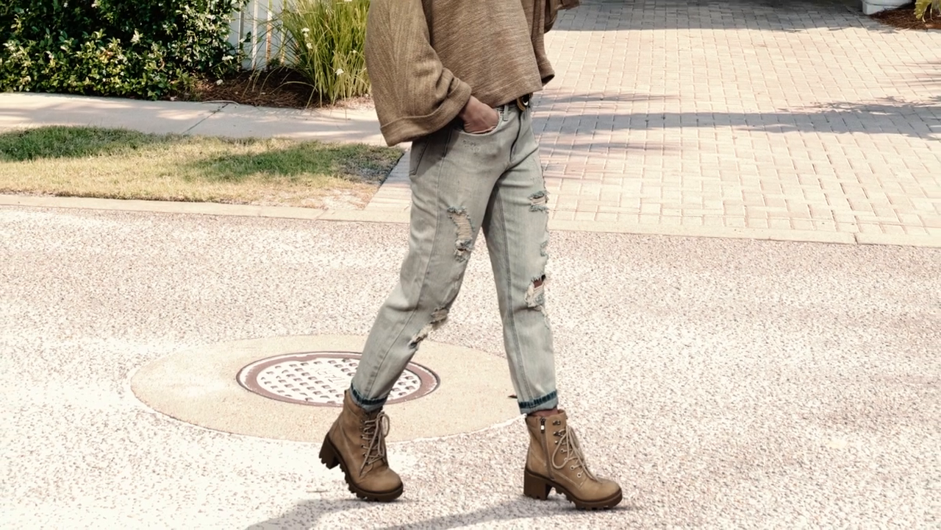